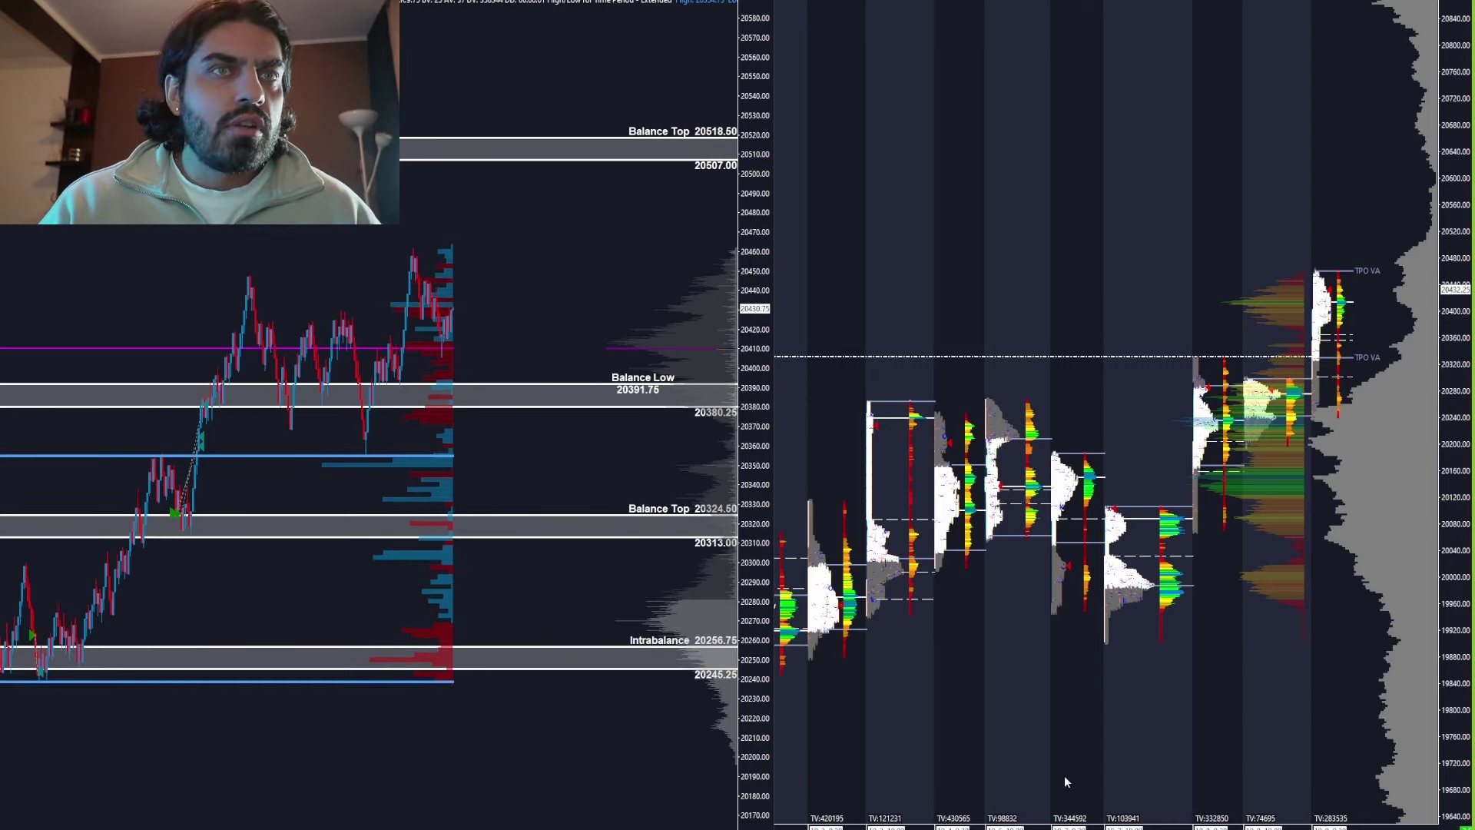
Step: Widen the right chart's profile columns and frame its lower area, about 19960–20400, in a large green rectangle
scroll(935, 628, up, 2)
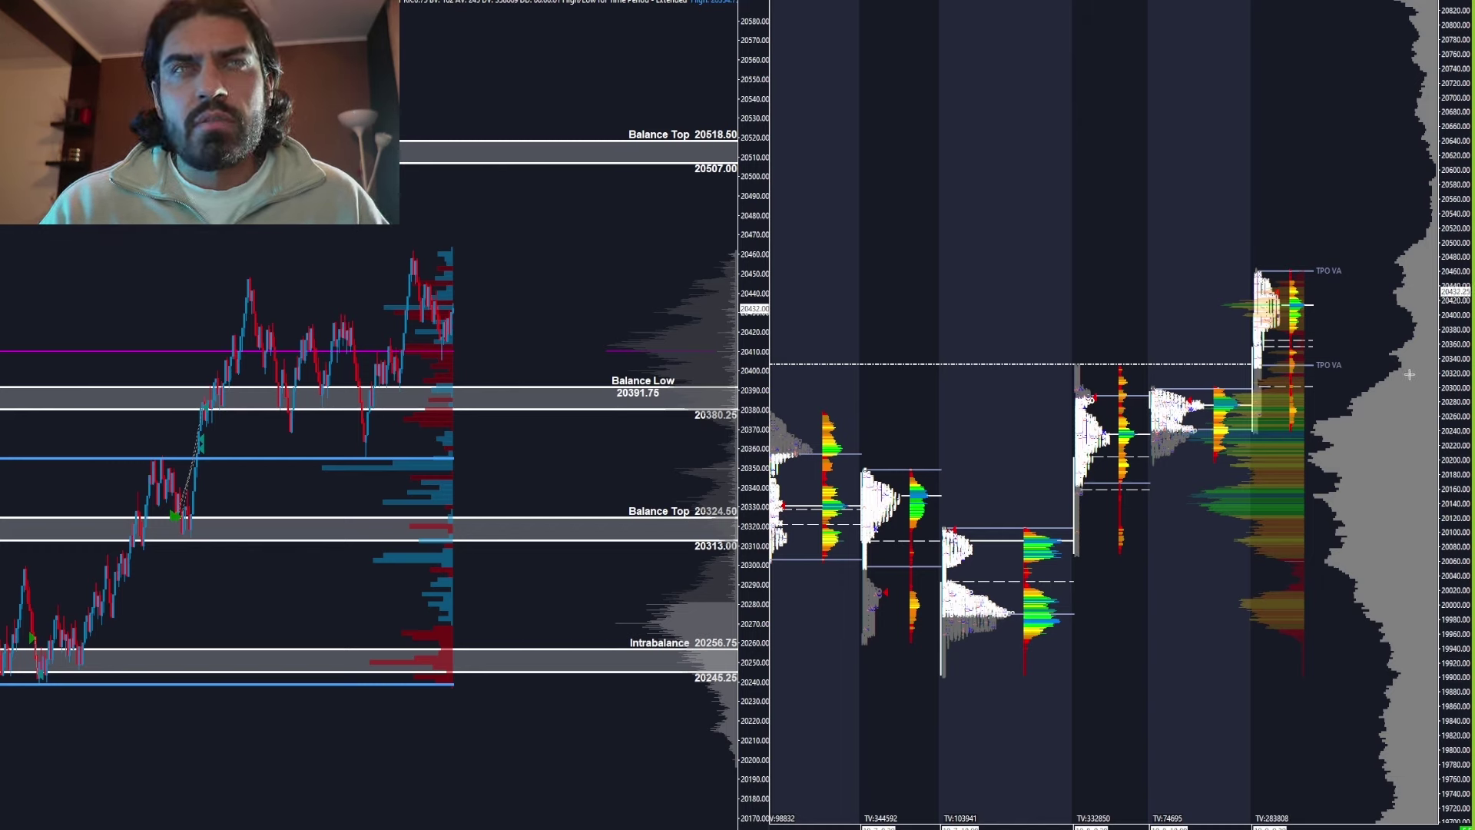
mouse_move(1432, 366)
mouse_down()
mouse_move(1220, 379)
mouse_move(865, 635)
mouse_move(796, 635)
mouse_up()
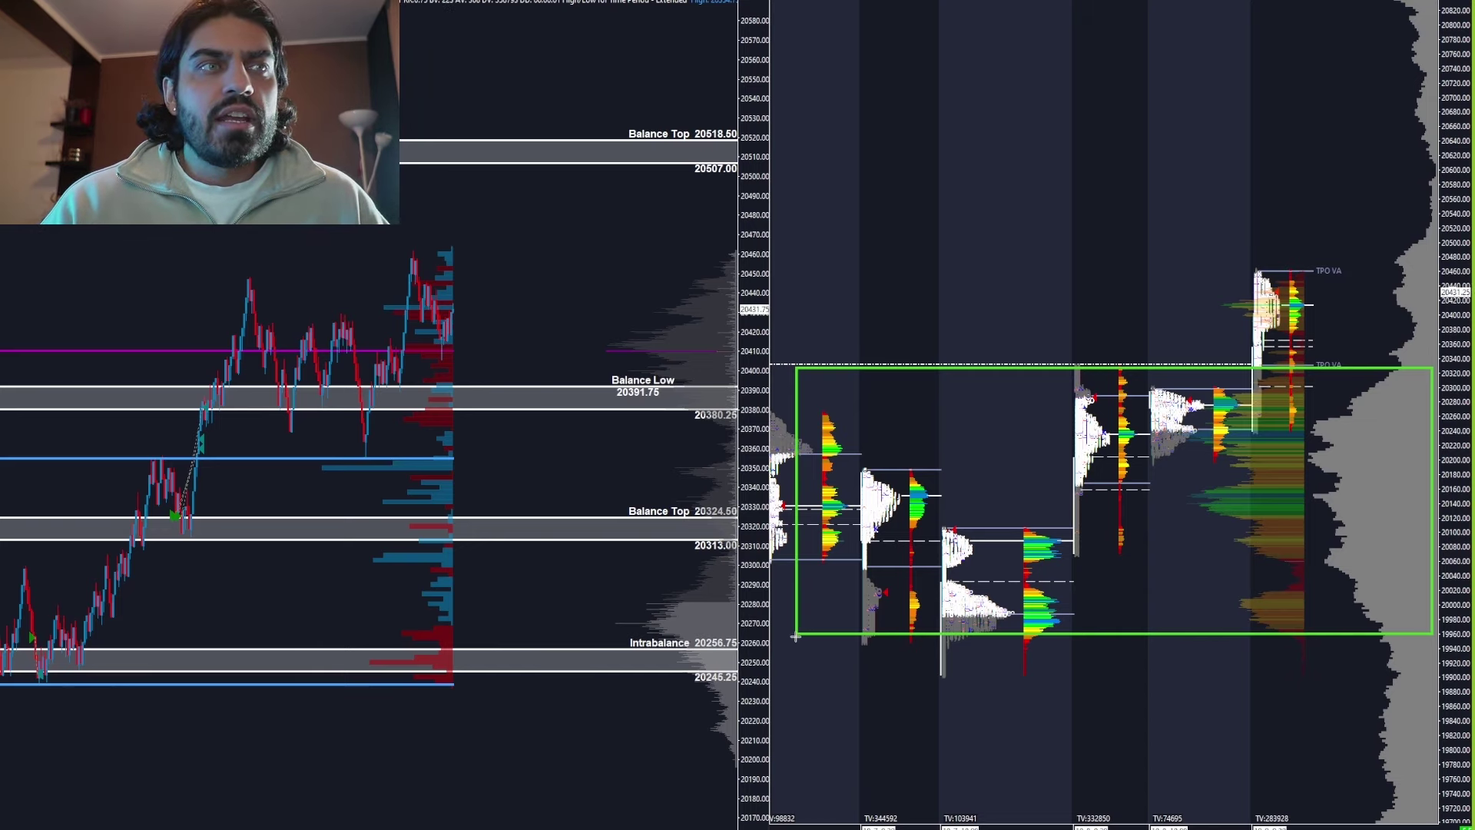
Step: Add thin green bands along the big box's bottom and top, a smaller middle box, and zoom the left chart out
drag(795, 636, 1435, 647)
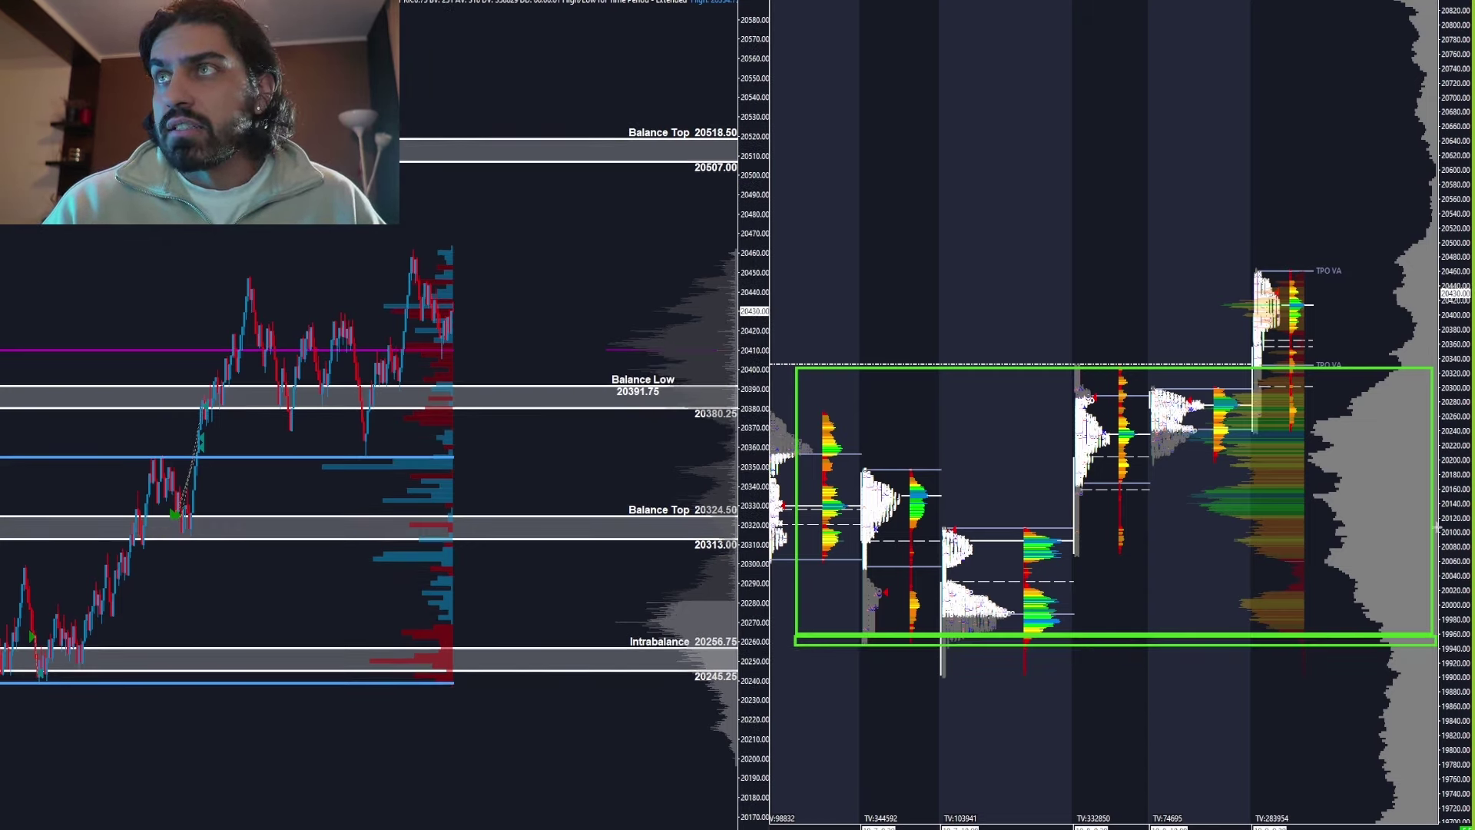
drag(1427, 371, 797, 371)
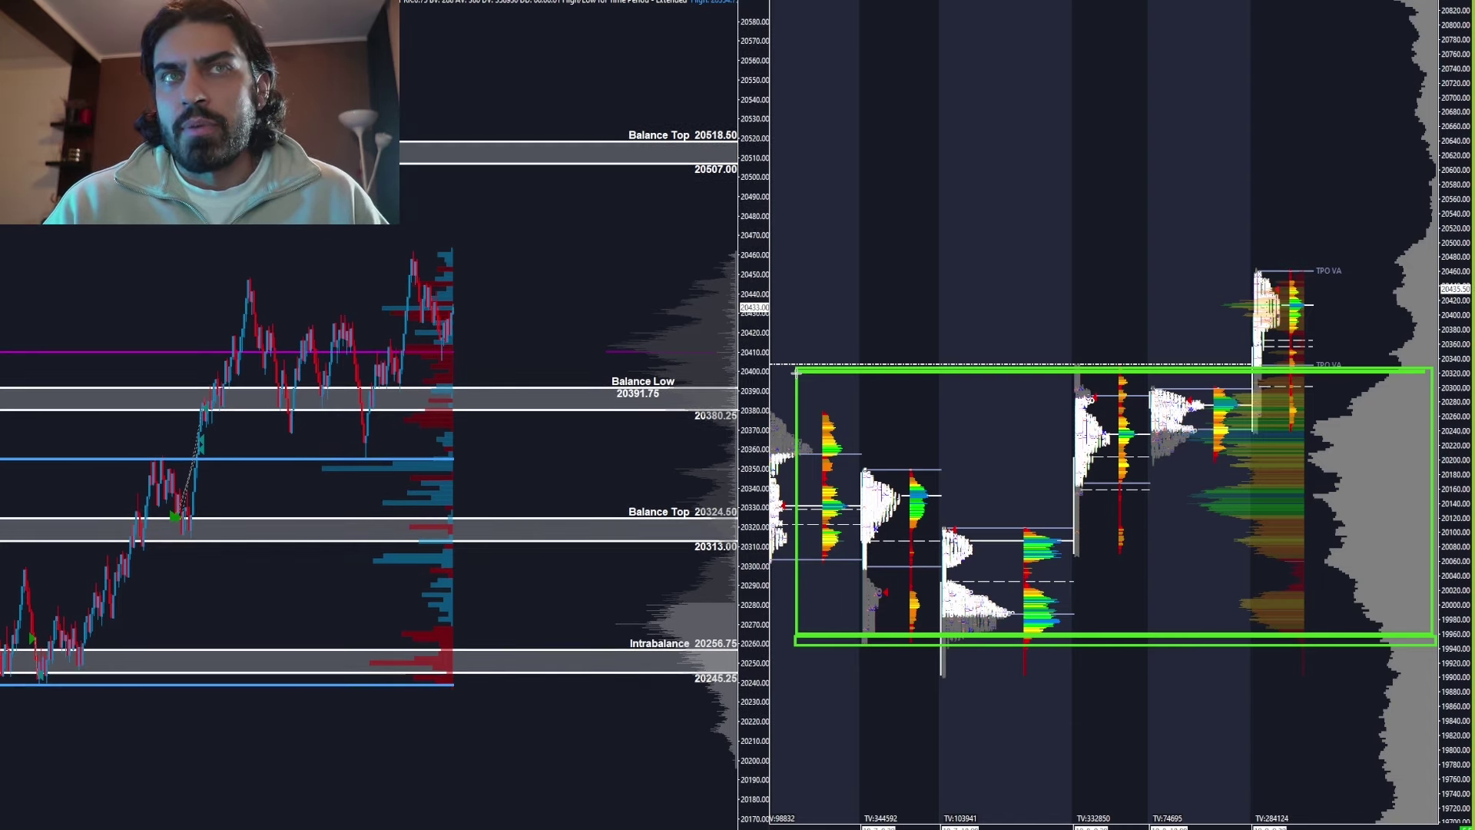
mouse_move(1417, 414)
mouse_down()
mouse_move(1032, 426)
mouse_move(993, 470)
mouse_up()
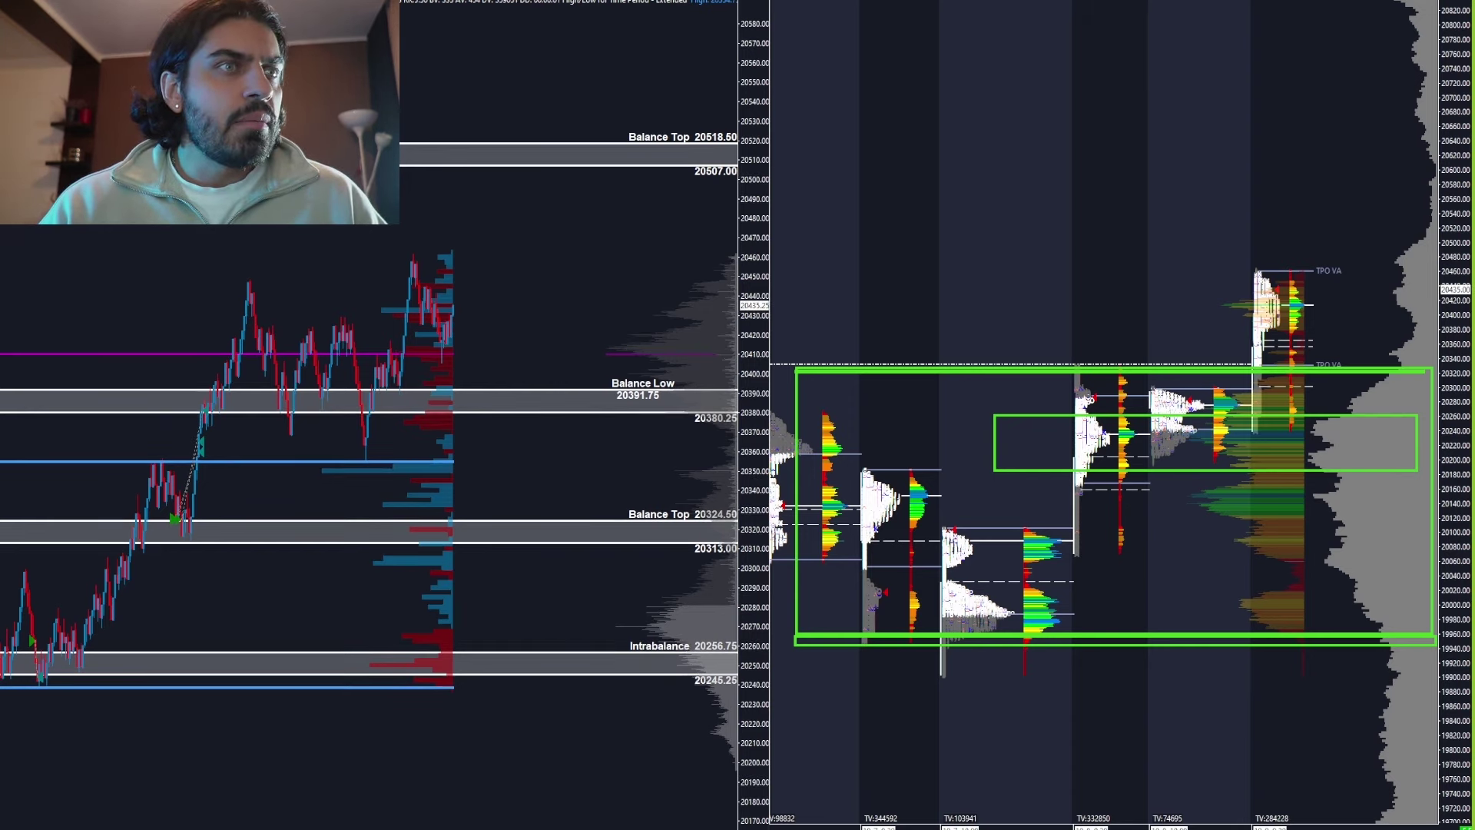
scroll(346, 730, up, 2)
scroll(307, 765, down, 4)
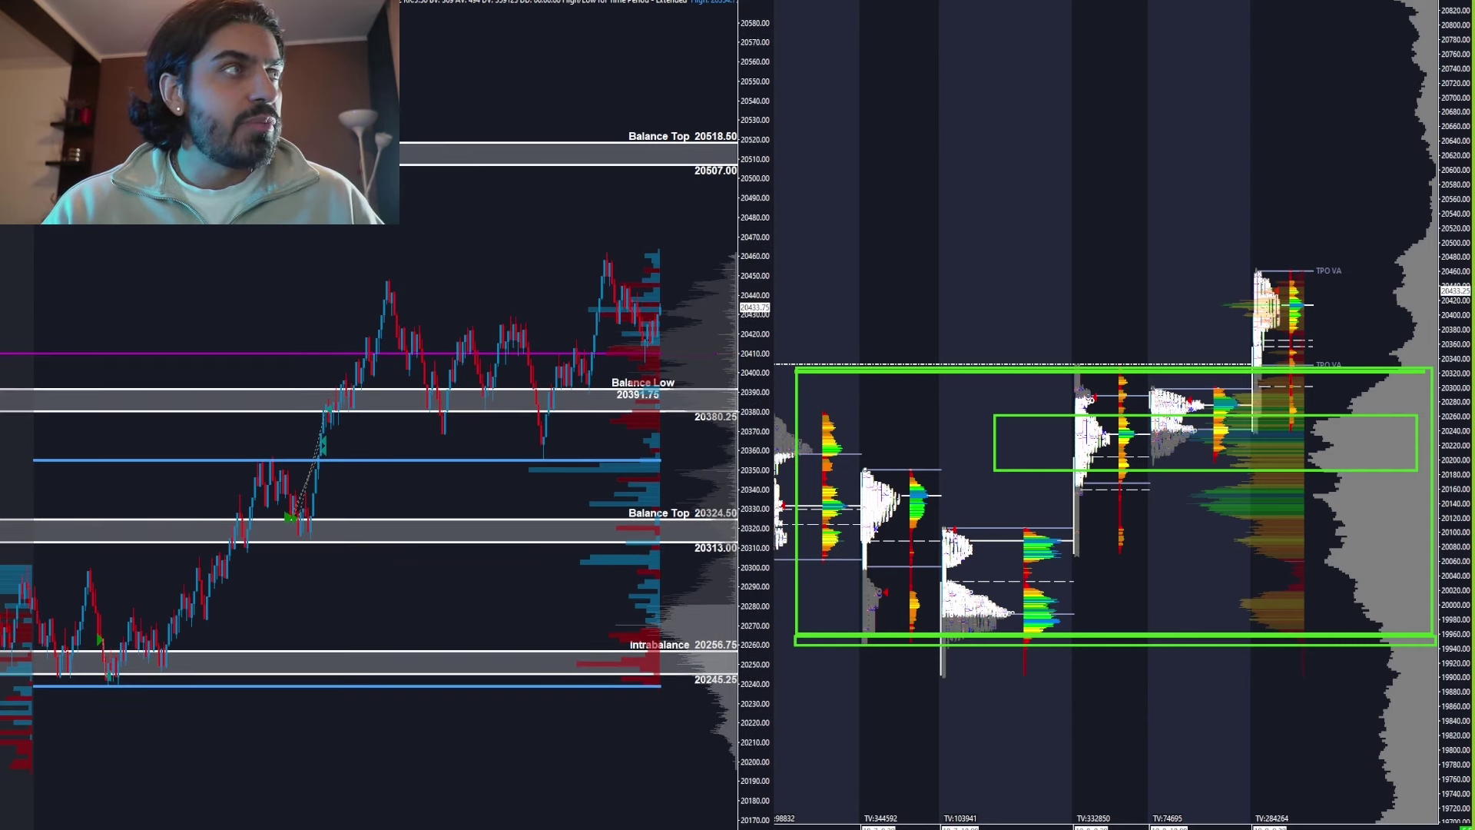
Step: Circle and annotate the swing low above the intrabalance zone, circle the Intrabalance label, and box the lows
mouse_move(107, 621)
mouse_down()
mouse_move(83, 639)
mouse_move(104, 637)
mouse_up()
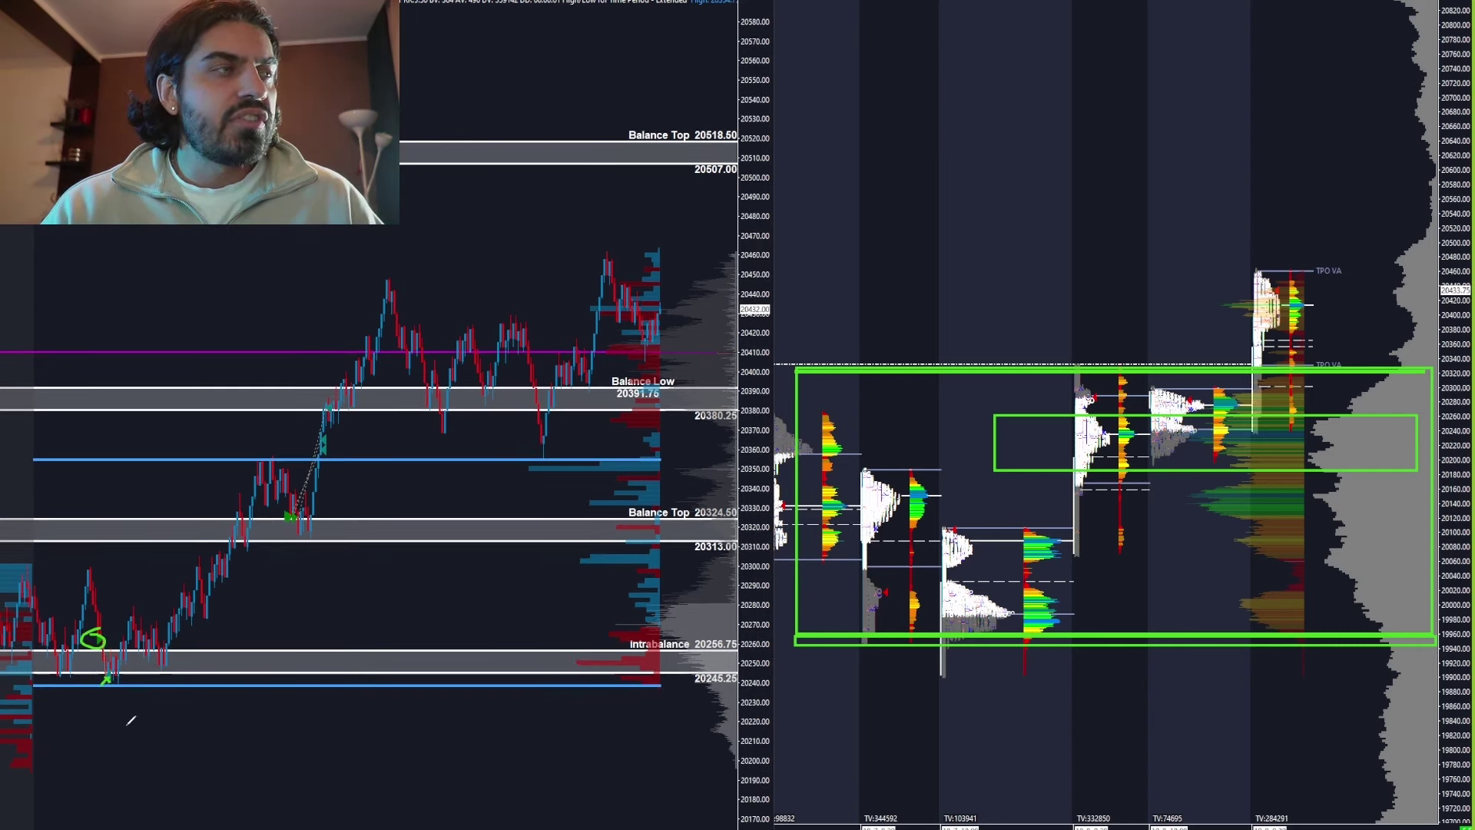
drag(148, 708, 149, 725)
drag(158, 706, 157, 731)
click(179, 724)
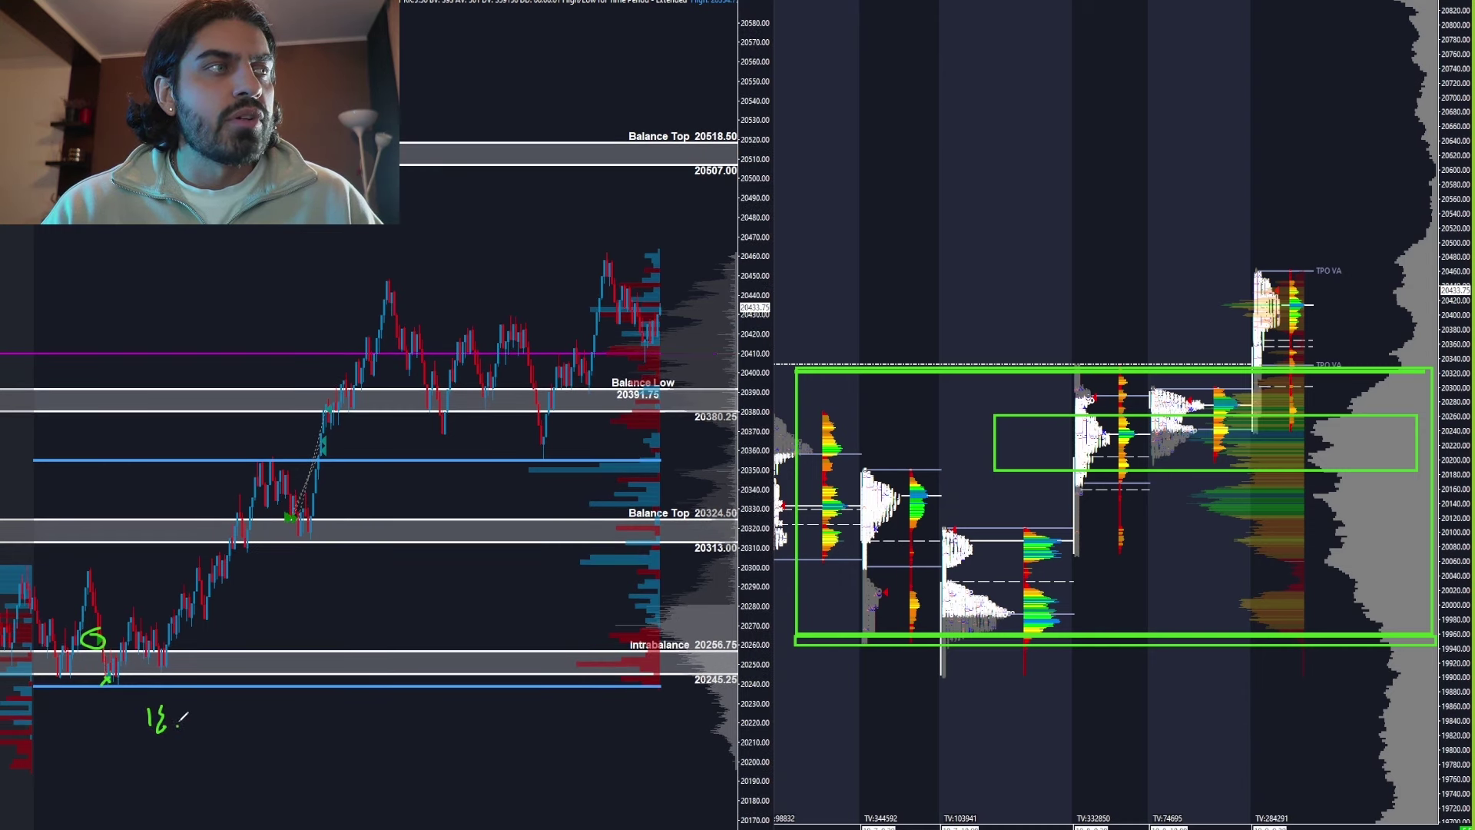
mouse_move(94, 650)
mouse_down()
mouse_move(106, 678)
mouse_move(116, 670)
mouse_up()
mouse_move(256, 635)
mouse_down()
mouse_move(265, 653)
mouse_move(310, 660)
mouse_up()
mouse_move(645, 633)
mouse_down()
mouse_move(749, 647)
mouse_move(695, 634)
mouse_move(747, 684)
mouse_move(703, 665)
mouse_up()
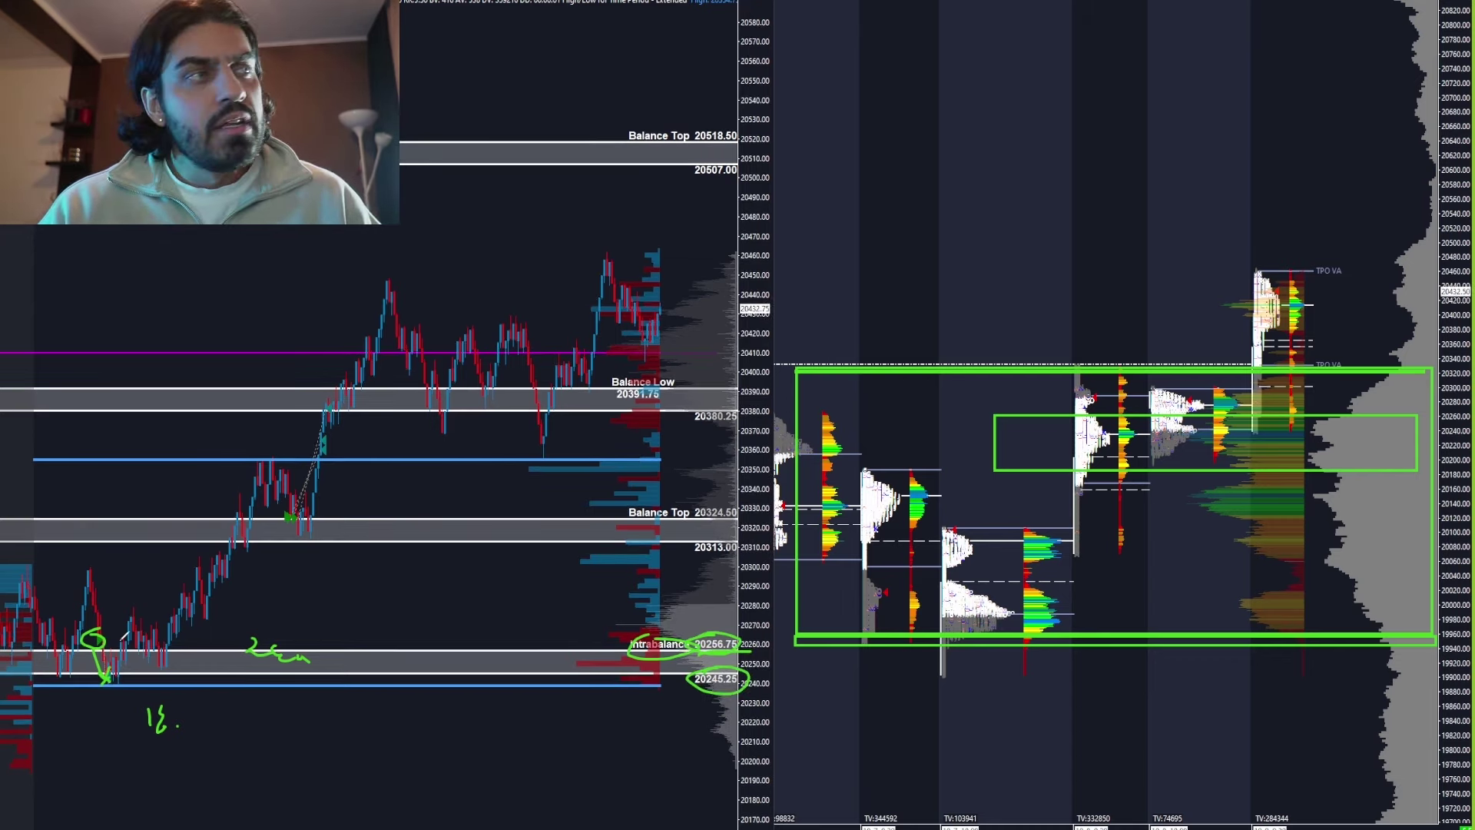
mouse_move(104, 674)
mouse_down()
mouse_move(173, 659)
mouse_move(116, 674)
mouse_move(277, 503)
mouse_up()
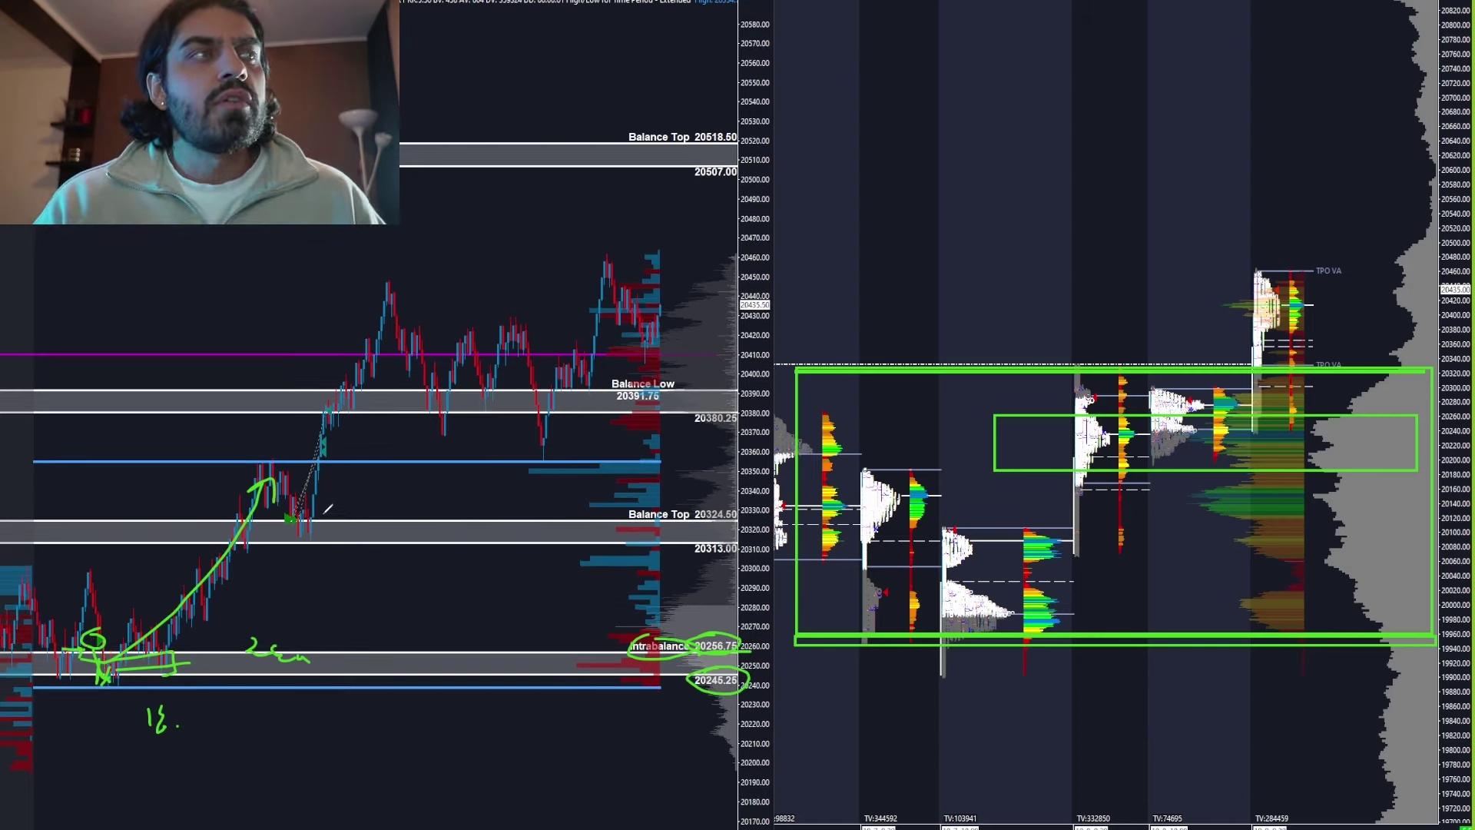
Step: Circle the Balance Top candles and 20324.50 label, arrow them to Balance Low, and write 200 on the right
mouse_move(300, 507)
mouse_down()
mouse_move(278, 514)
mouse_move(315, 510)
mouse_up()
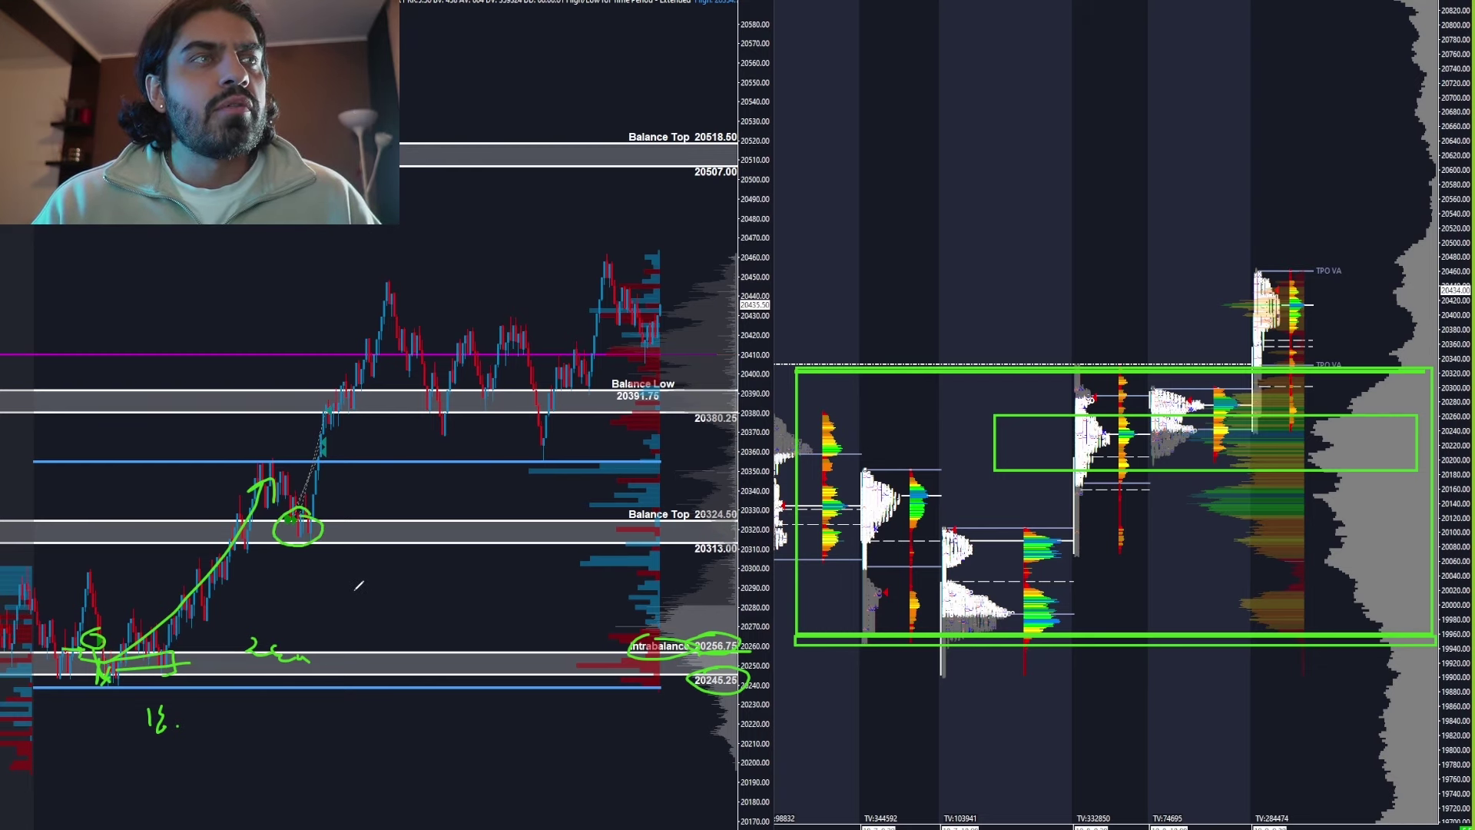
mouse_move(722, 502)
mouse_down()
mouse_move(688, 553)
mouse_move(739, 541)
mouse_up()
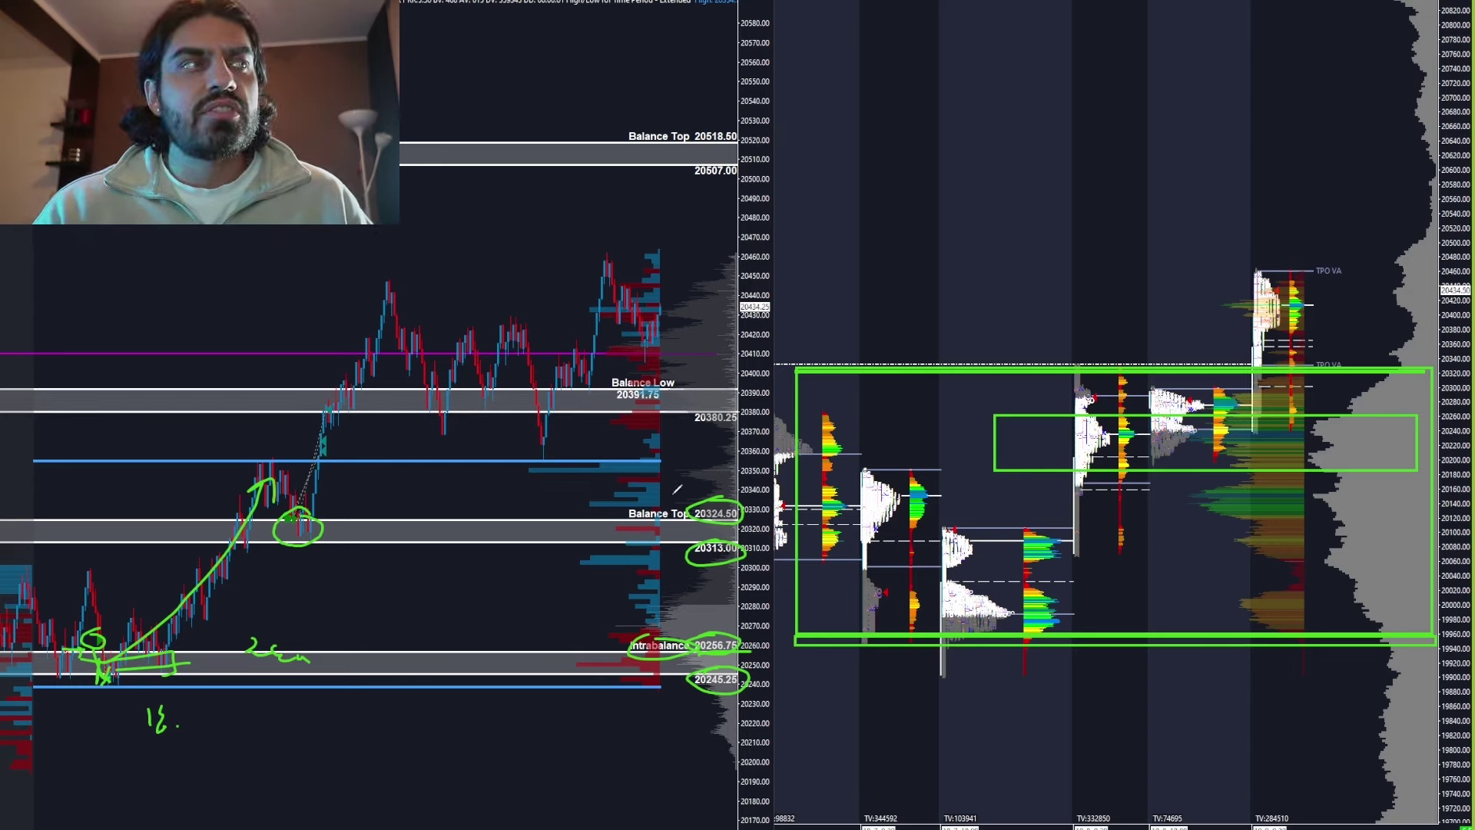
drag(340, 519, 336, 532)
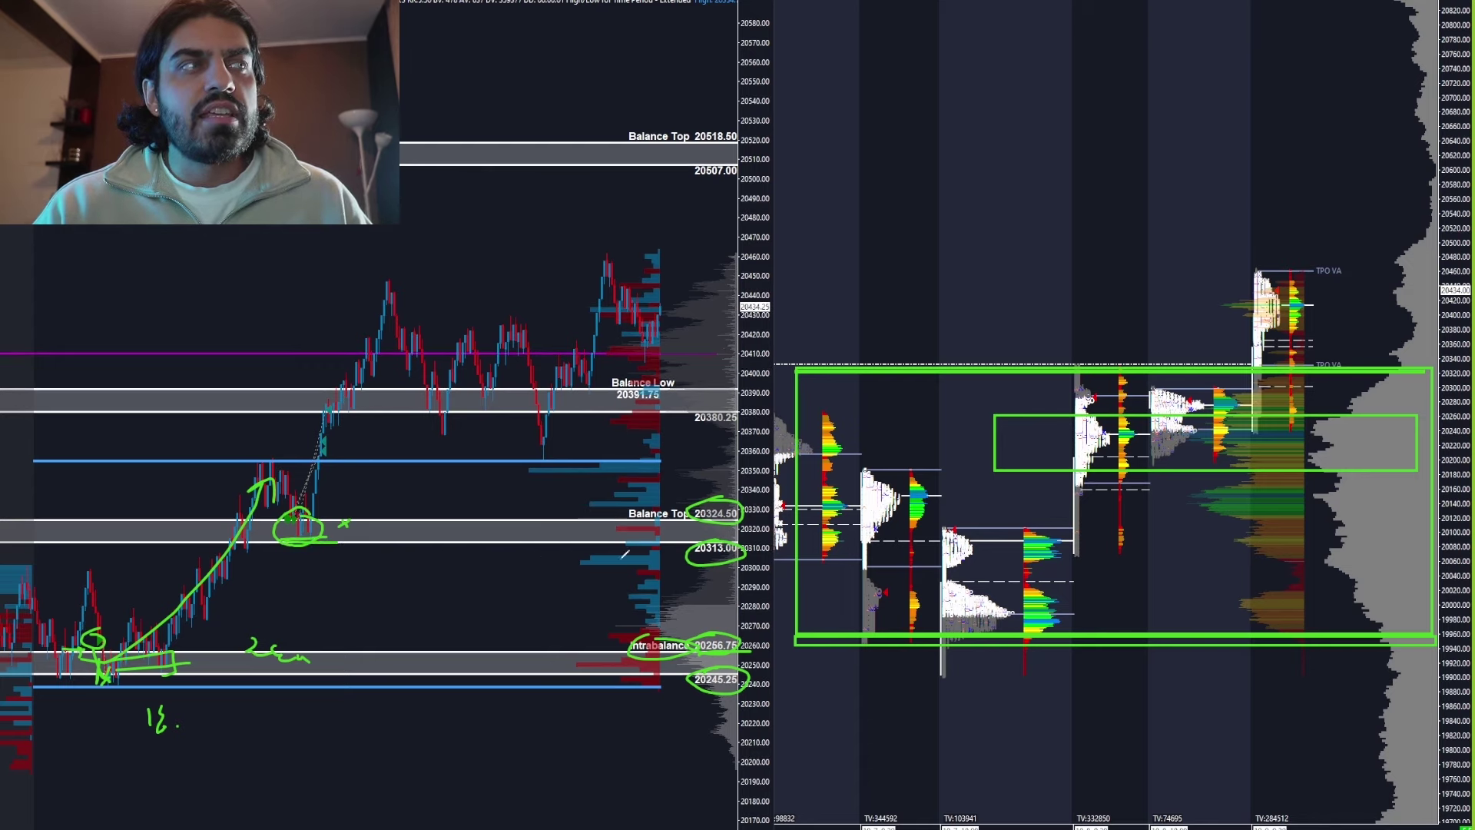
drag(651, 547, 663, 540)
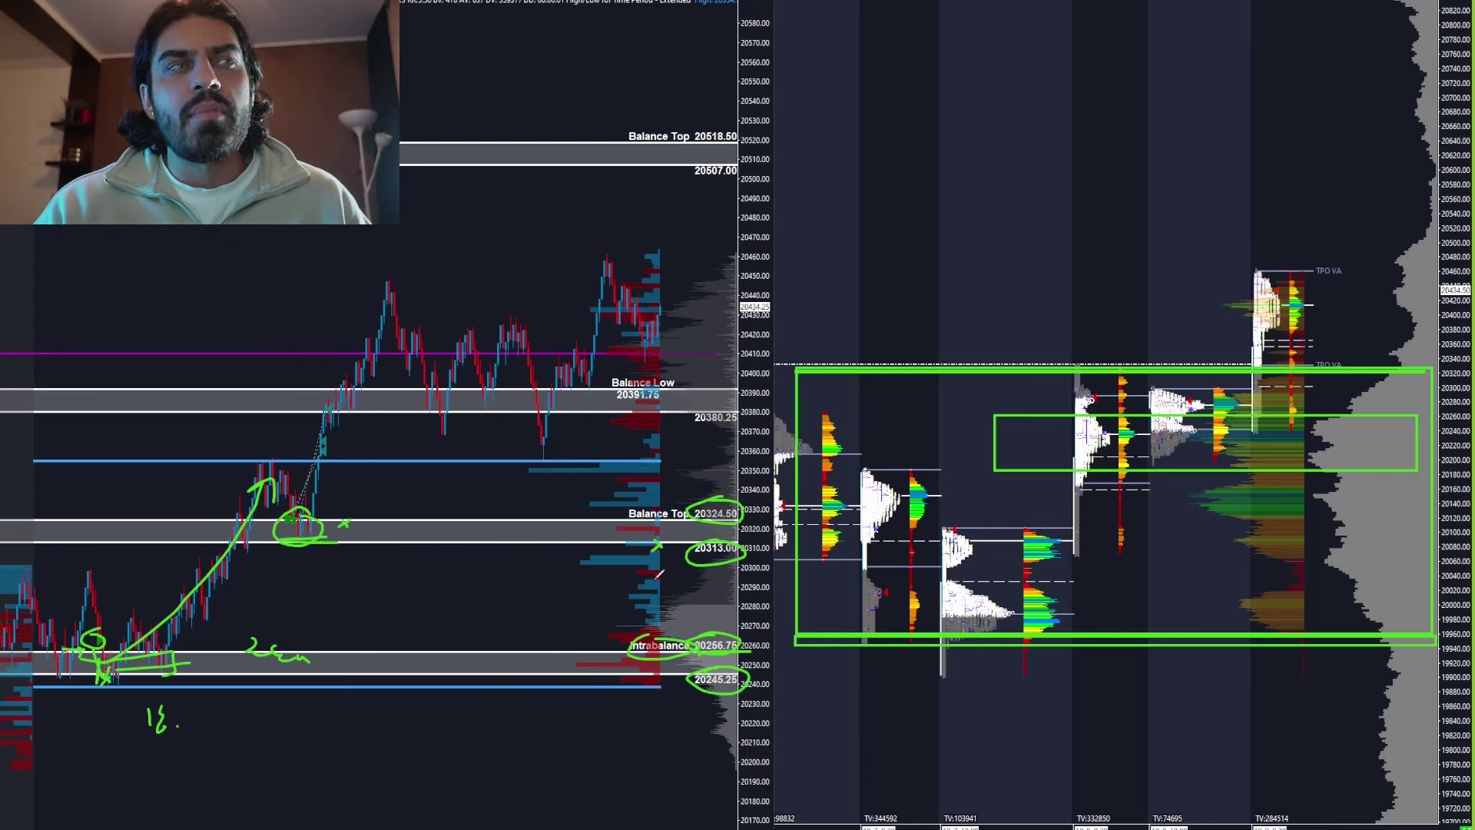
drag(294, 518, 343, 388)
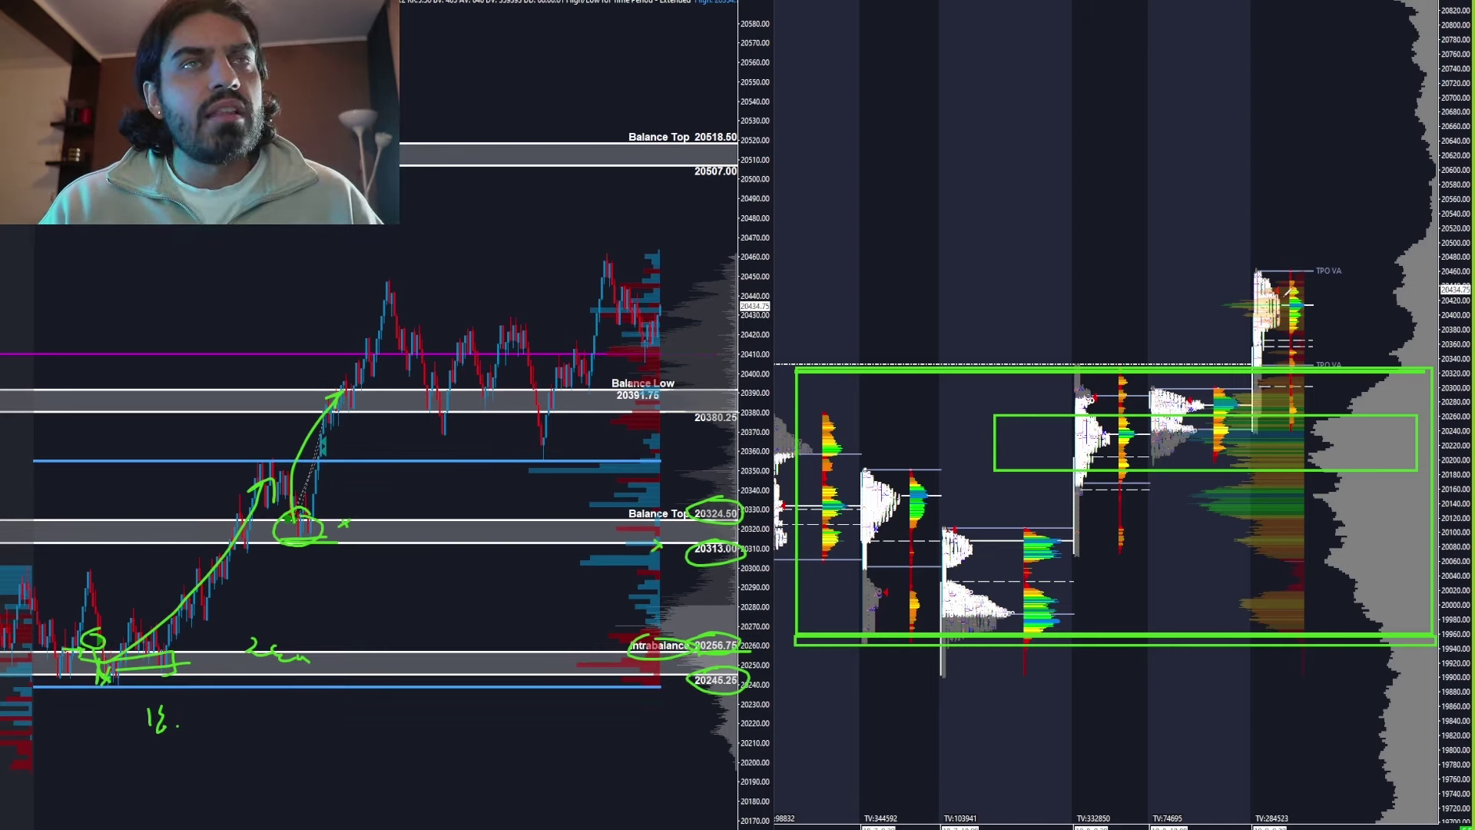
mouse_move(1293, 321)
mouse_down()
mouse_move(1318, 320)
mouse_move(1329, 353)
mouse_up()
drag(1028, 218, 1140, 193)
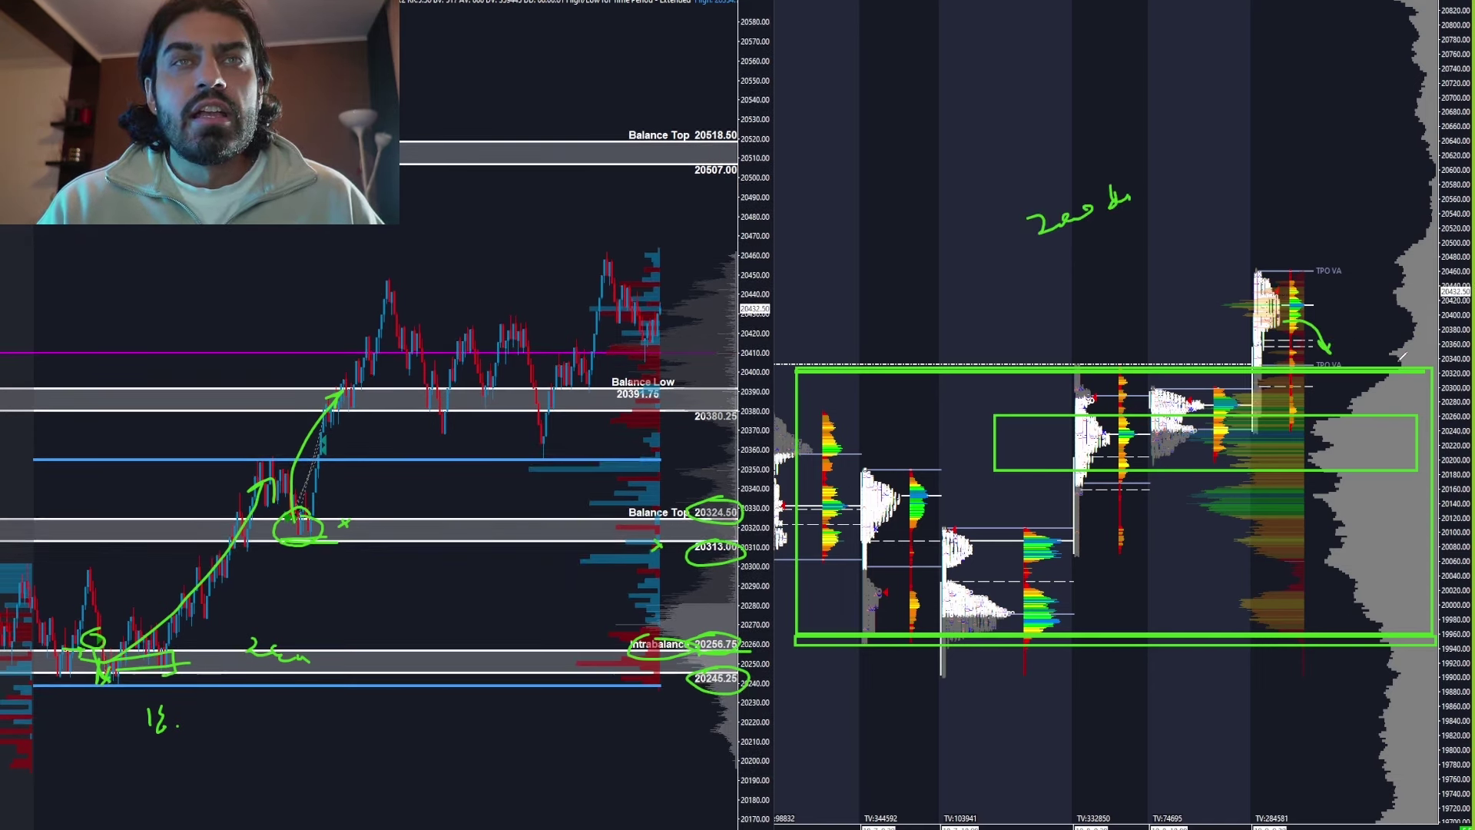
Step: Sketch a large arc along the right profile, write and underline a 360 target, and add loops and x marks
mouse_move(1398, 359)
mouse_down()
mouse_move(1317, 461)
mouse_move(1357, 616)
mouse_move(1374, 625)
mouse_up()
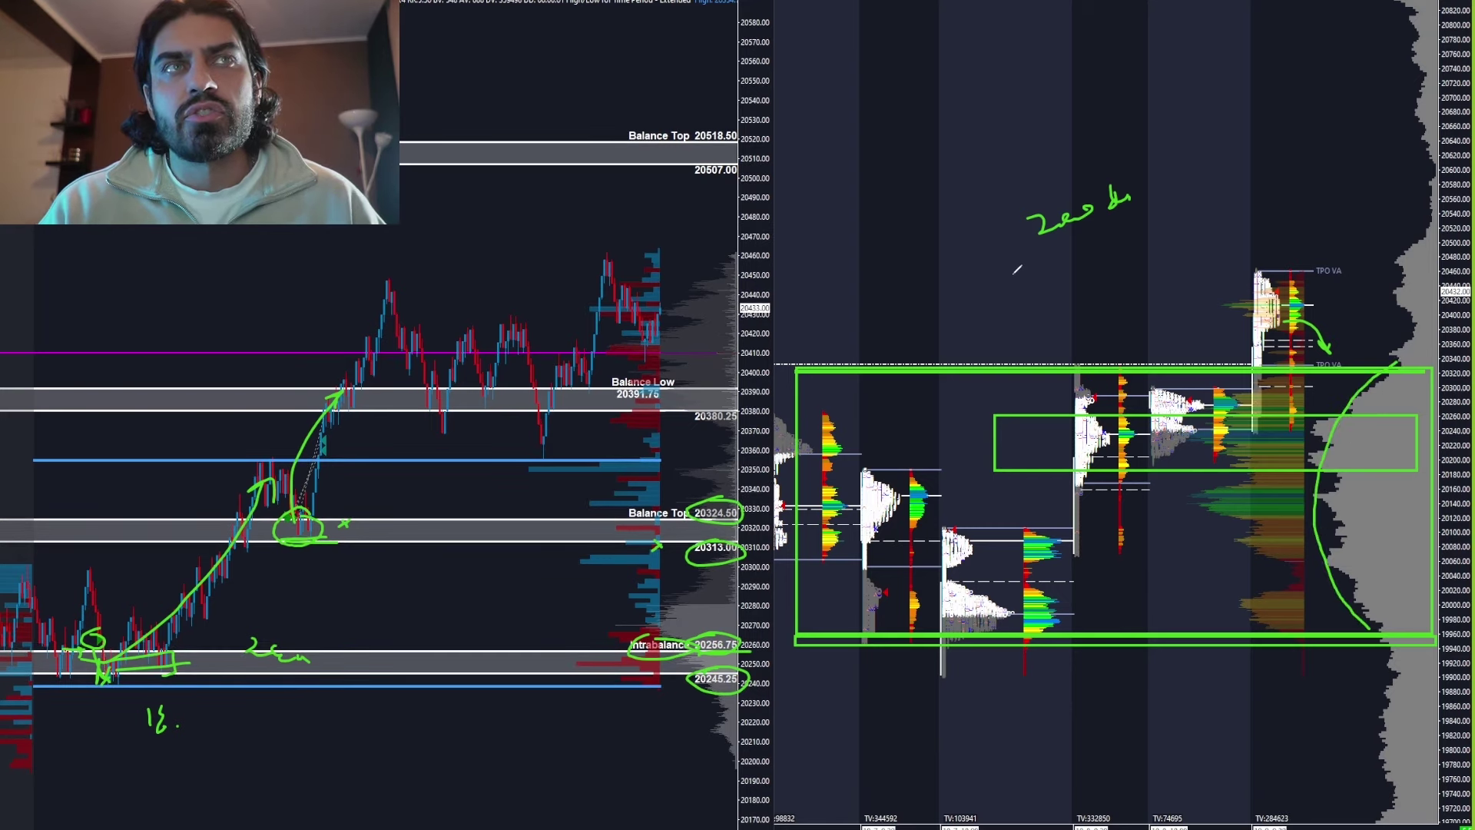
drag(1006, 276, 1036, 301)
mouse_move(1046, 278)
mouse_down()
mouse_move(1069, 290)
mouse_move(980, 328)
mouse_up()
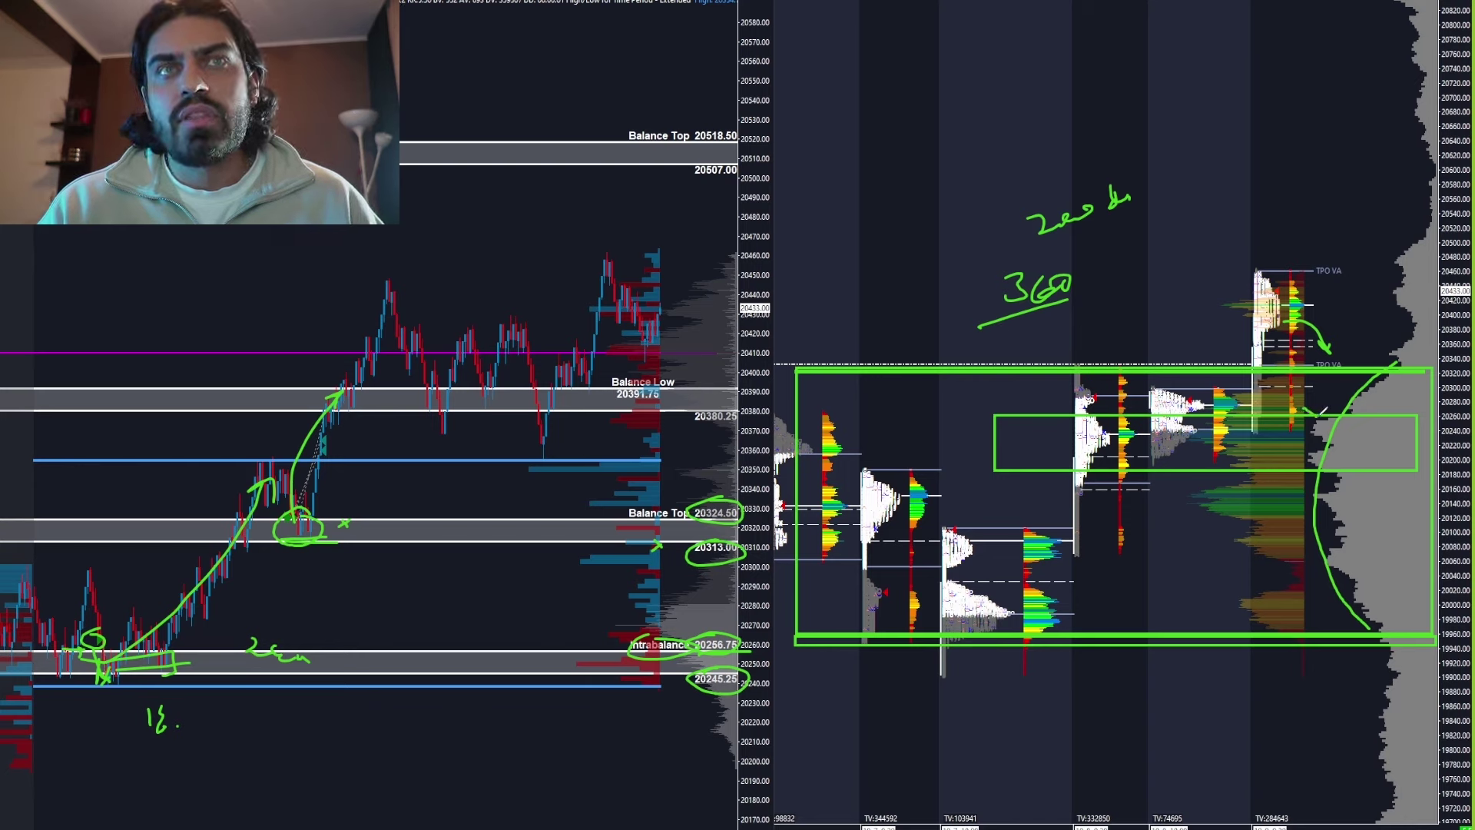
drag(1294, 466, 1304, 478)
drag(1316, 413, 1345, 416)
mouse_move(1329, 468)
mouse_down()
mouse_move(1318, 501)
mouse_move(1355, 559)
mouse_up()
drag(1361, 548, 1360, 557)
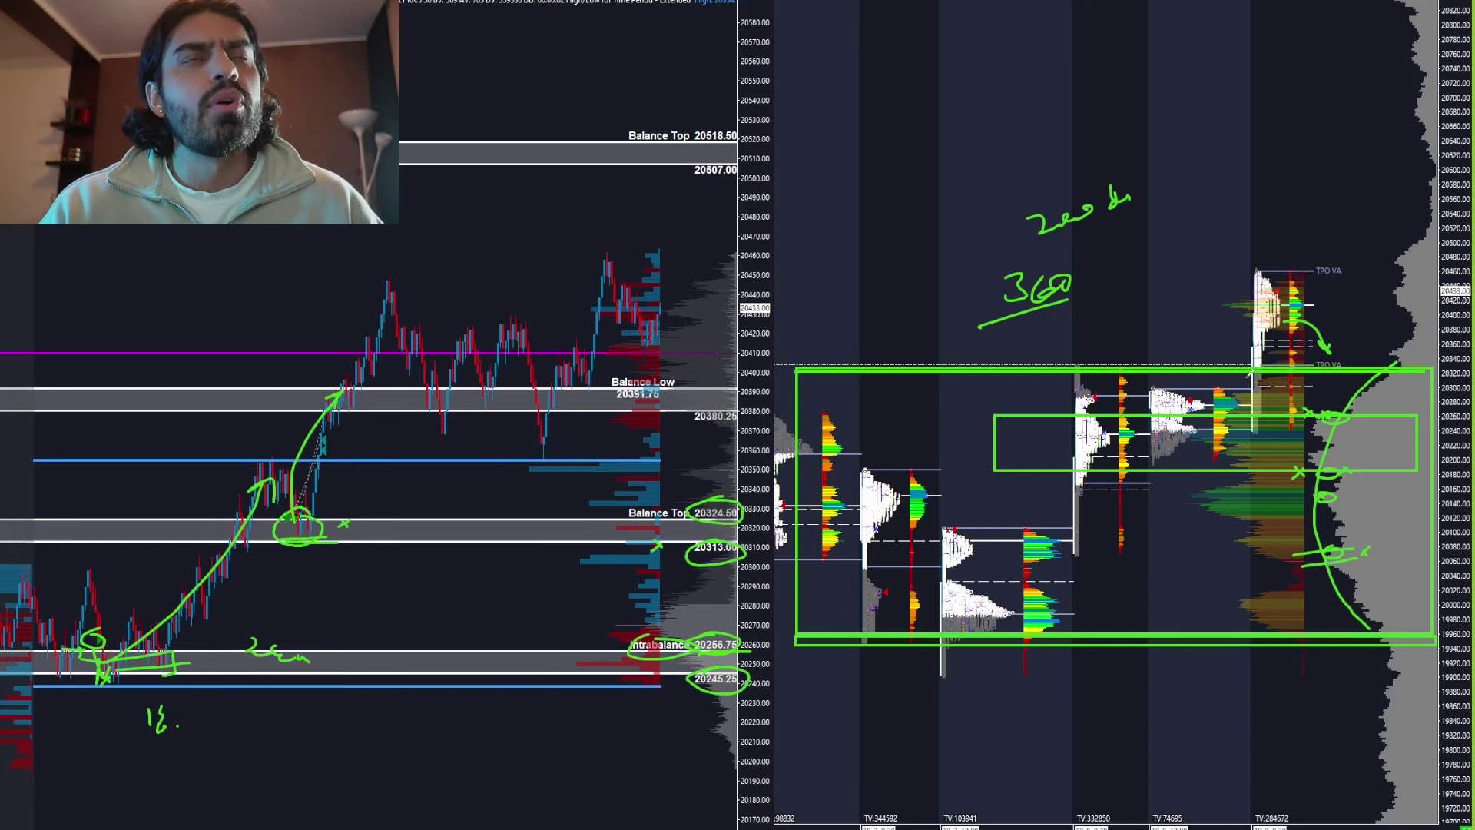
Step: Draw short level strokes on the top-right profiles, then circle and underline the two lows under Balance Low
mouse_move(1427, 230)
mouse_down()
mouse_move(1380, 288)
mouse_move(1418, 326)
mouse_move(1413, 241)
mouse_move(1394, 238)
mouse_move(1432, 236)
mouse_up()
drag(1359, 323, 1419, 321)
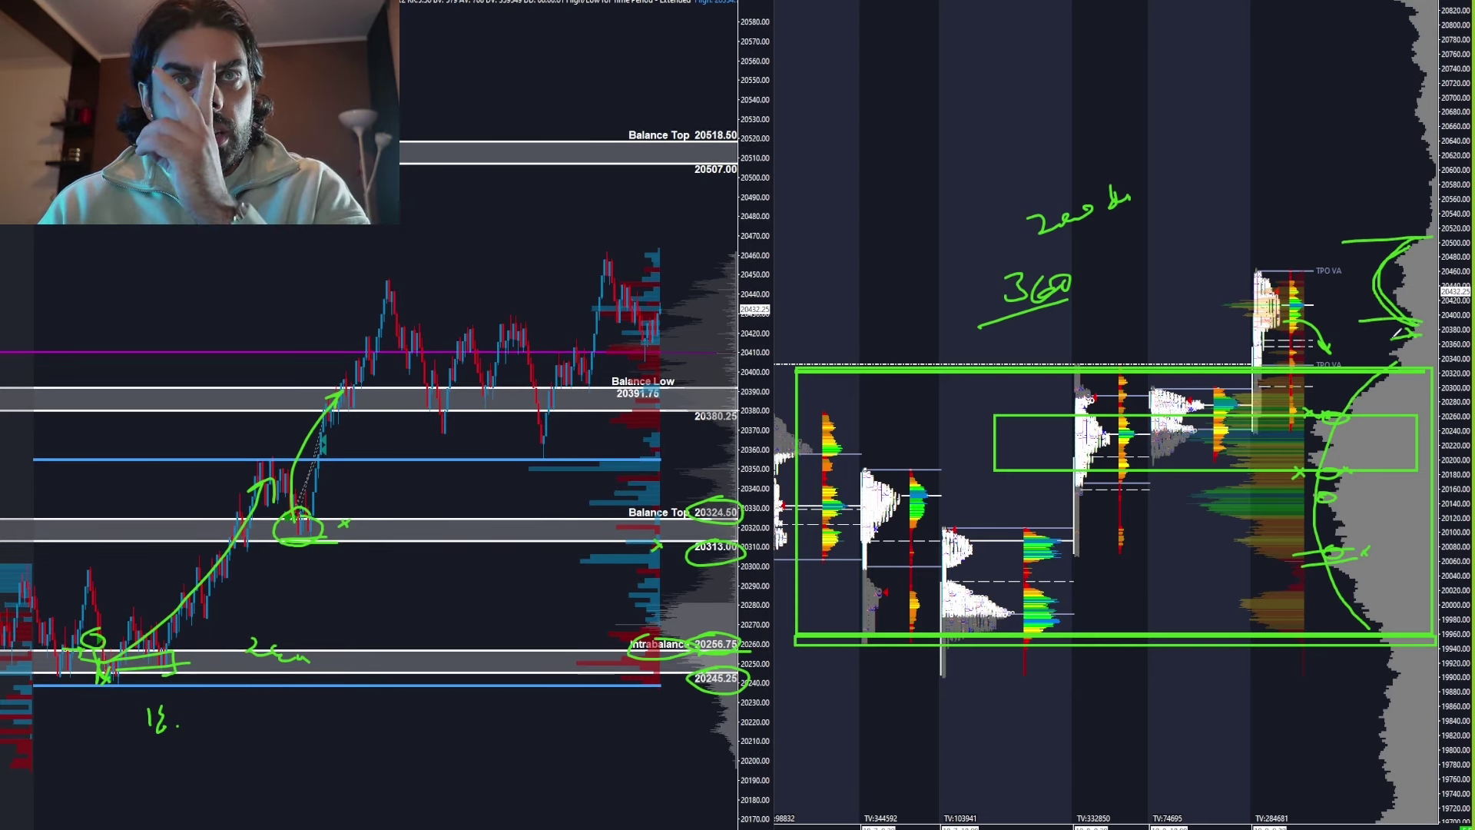
drag(1397, 333, 1430, 332)
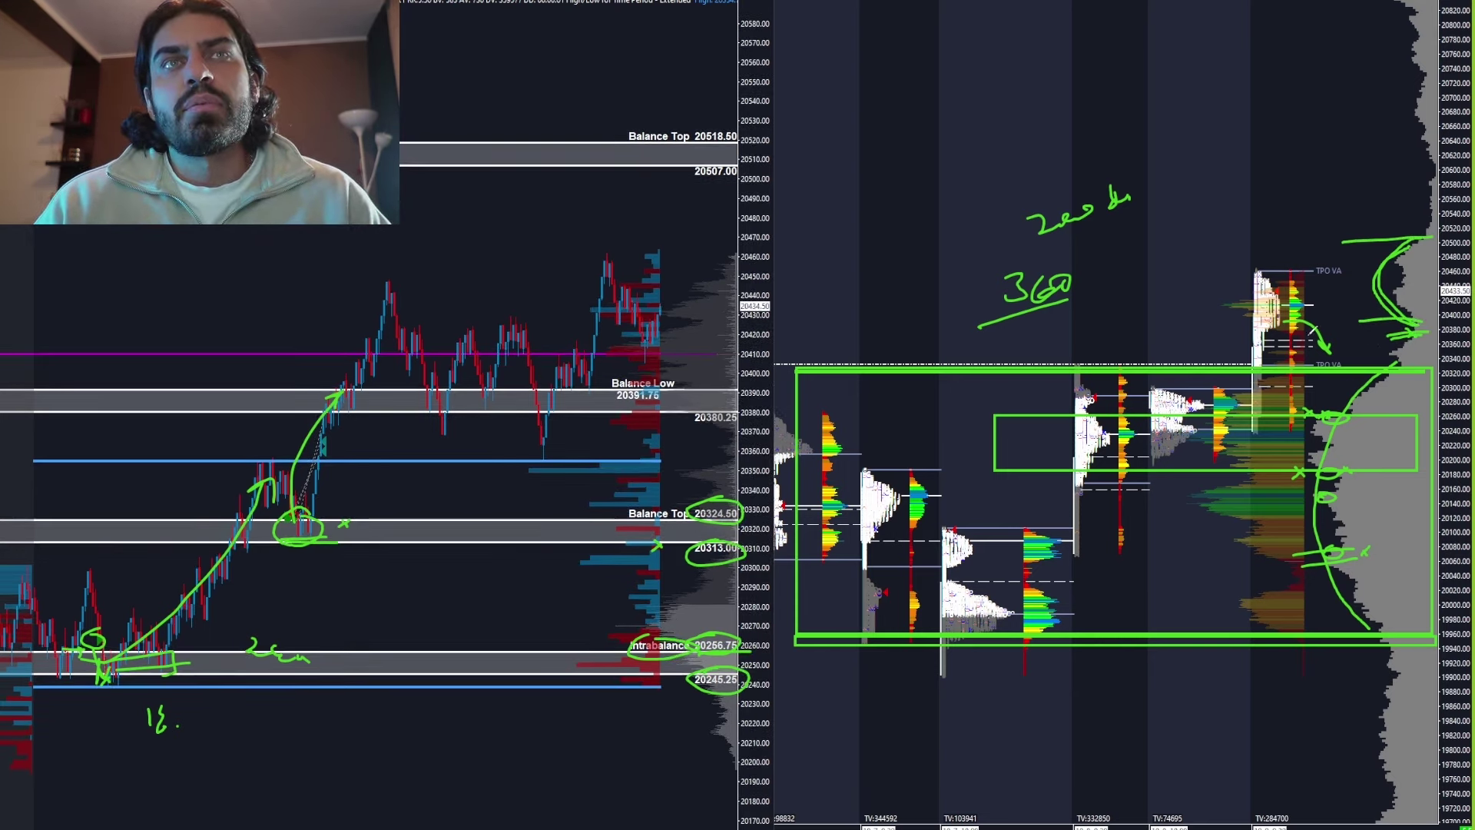
drag(1272, 328, 1345, 328)
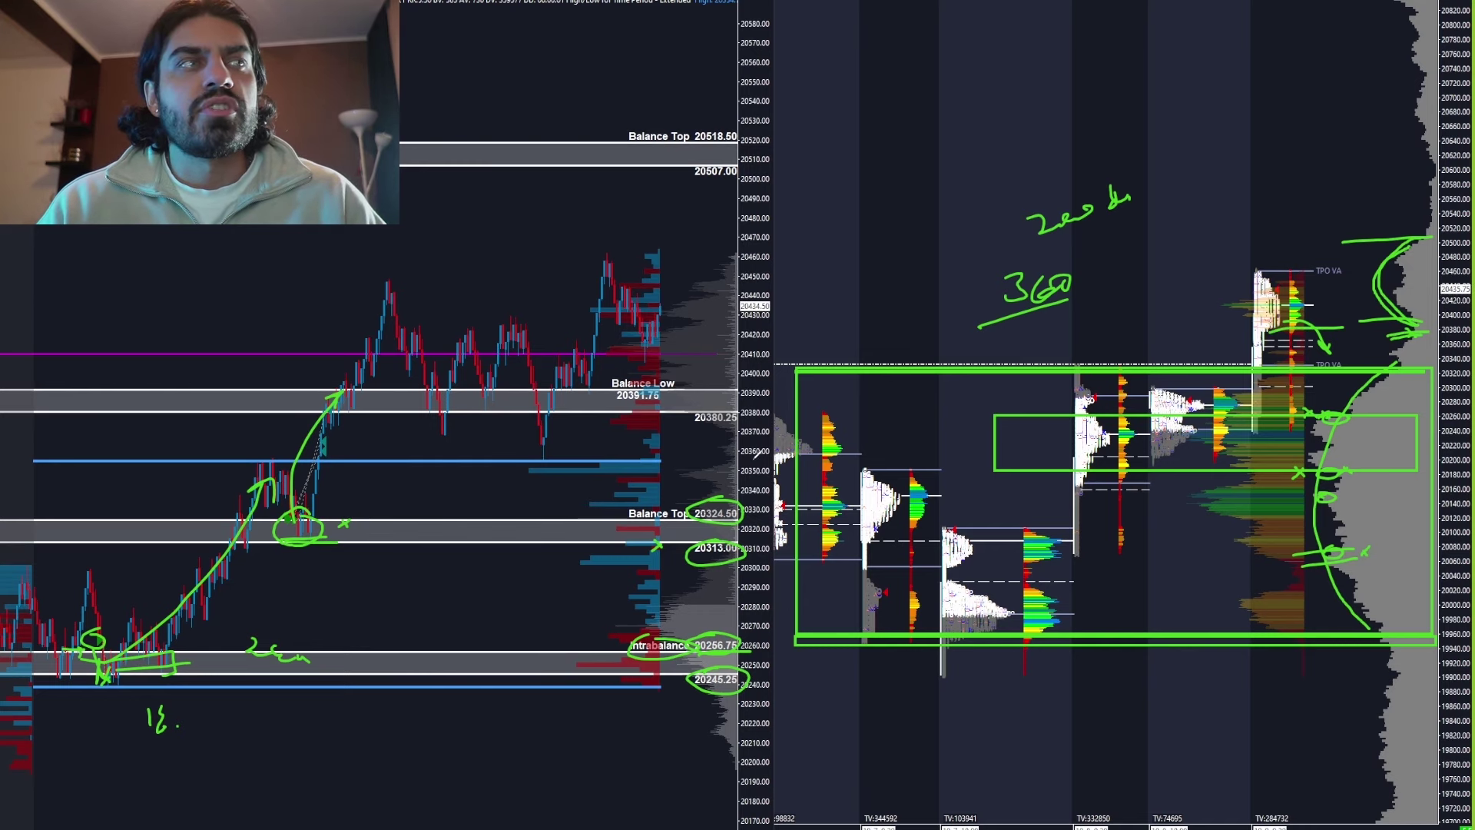
mouse_move(537, 430)
mouse_down()
mouse_move(567, 438)
mouse_move(541, 429)
mouse_up()
drag(438, 428, 671, 419)
Step: Move the Balance Low zone down to 20381.00–20369.50
right_click(633, 411)
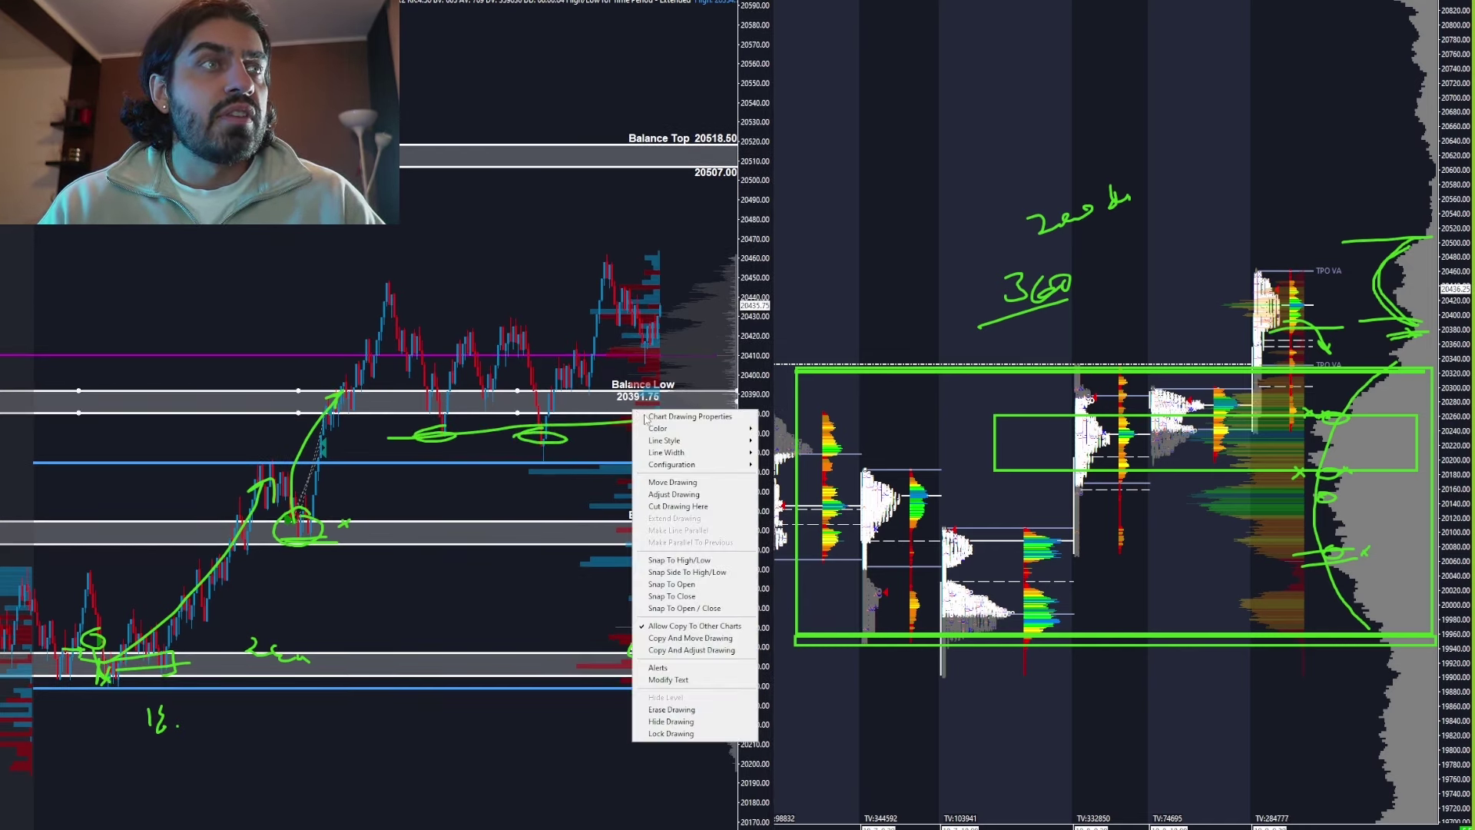
click(634, 428)
drag(634, 430, 634, 435)
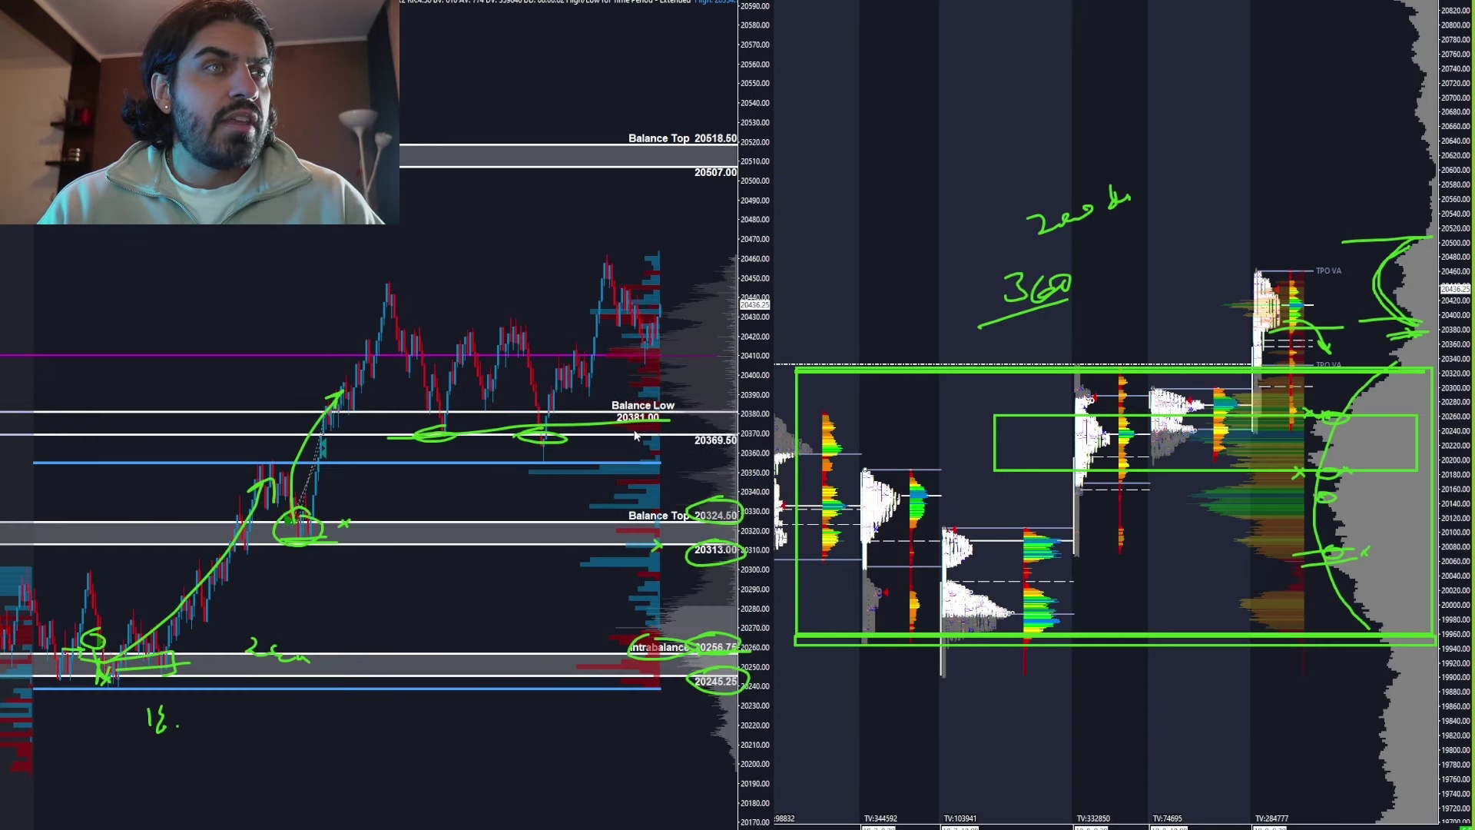
click(592, 438)
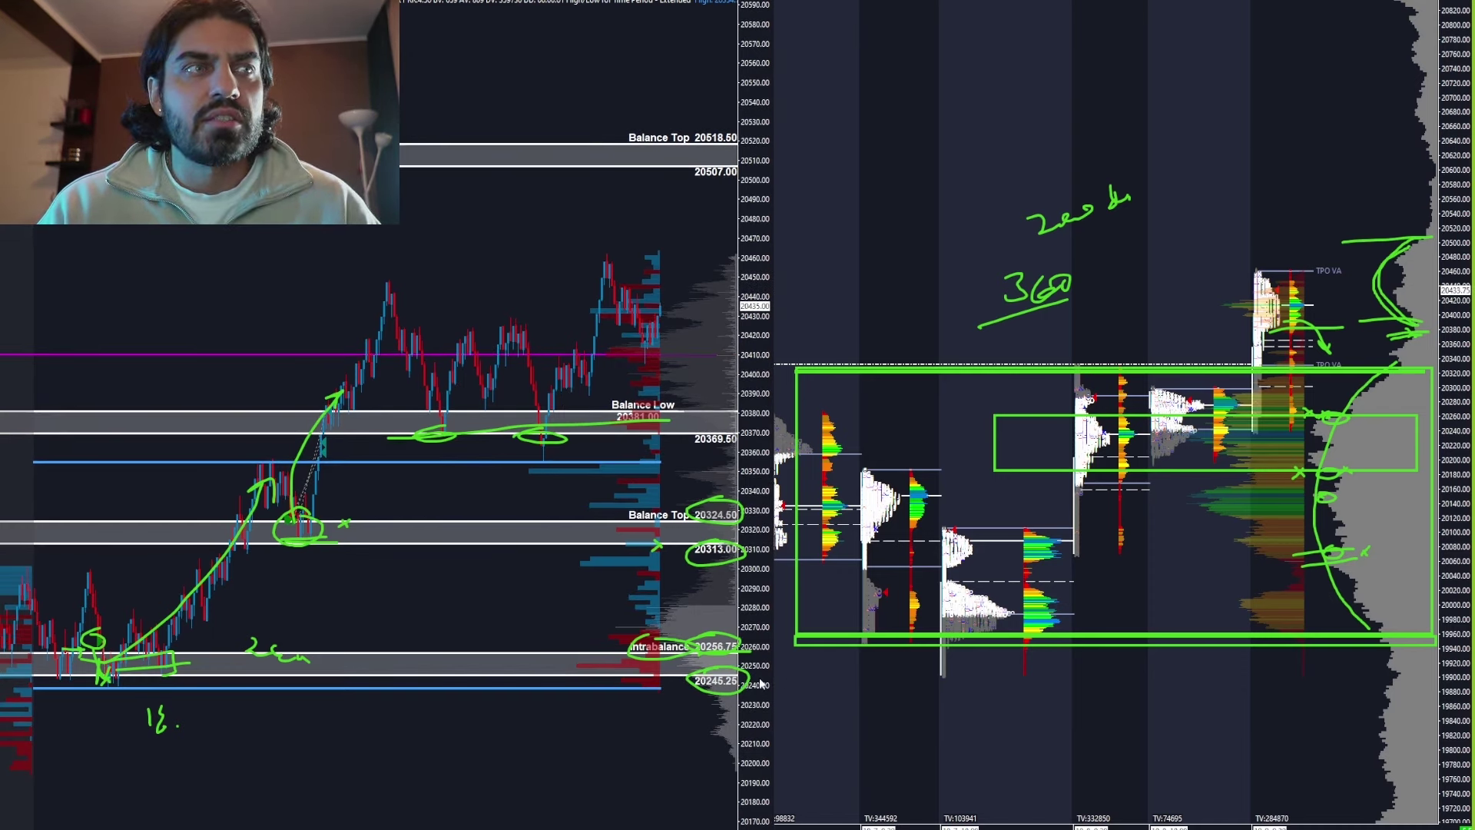
Step: Clear all green markup and draw a new arrow pointing at the left chart's high
drag(777, 677, 755, 636)
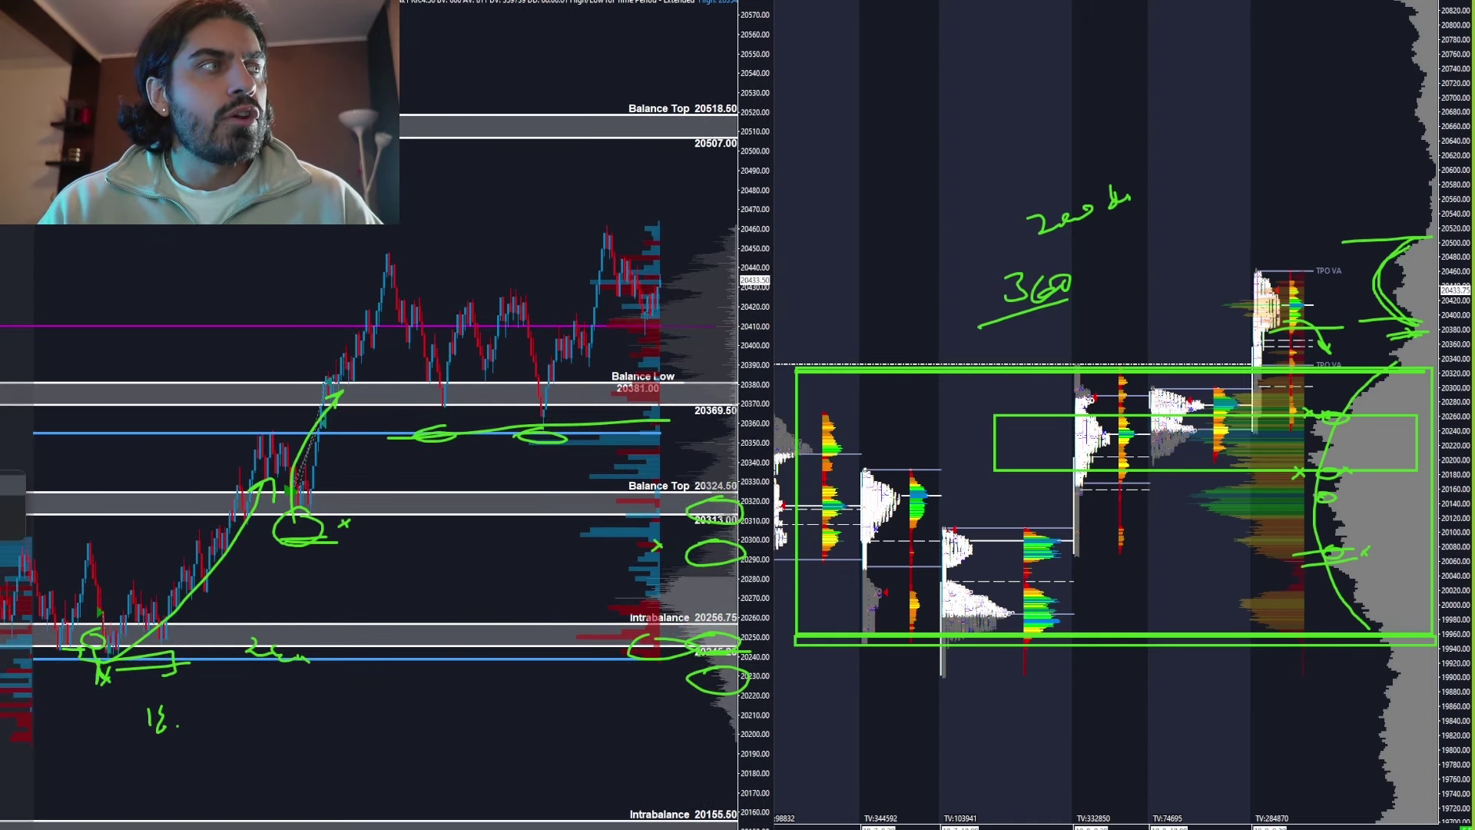
key(Escape)
mouse_move(527, 232)
mouse_down()
mouse_move(589, 246)
mouse_move(594, 232)
mouse_up()
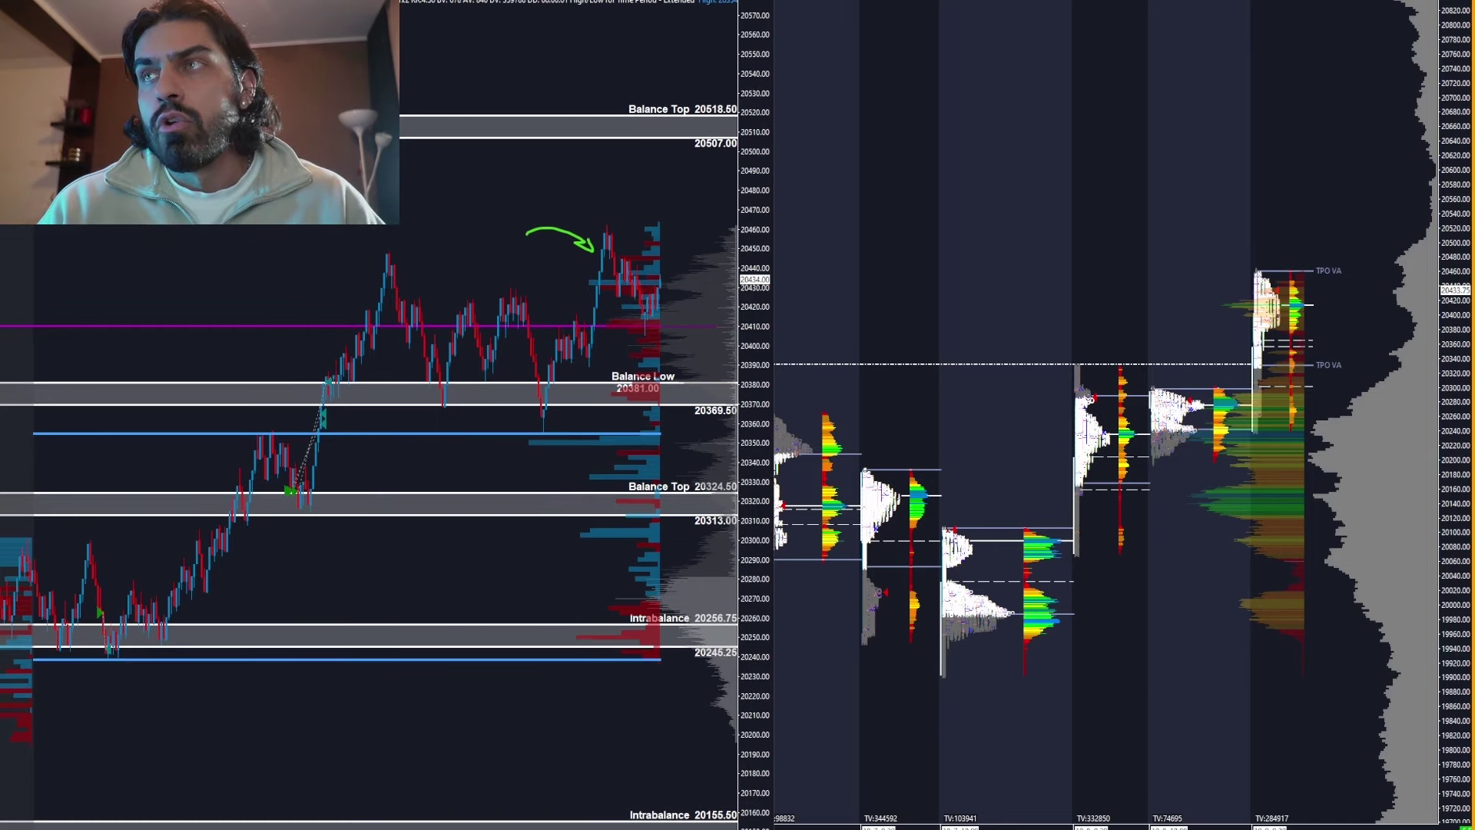
Step: Bring the TPO Market Profile window forward and circle the current-day profile's lower tail in green
key(ctrl+Tab)
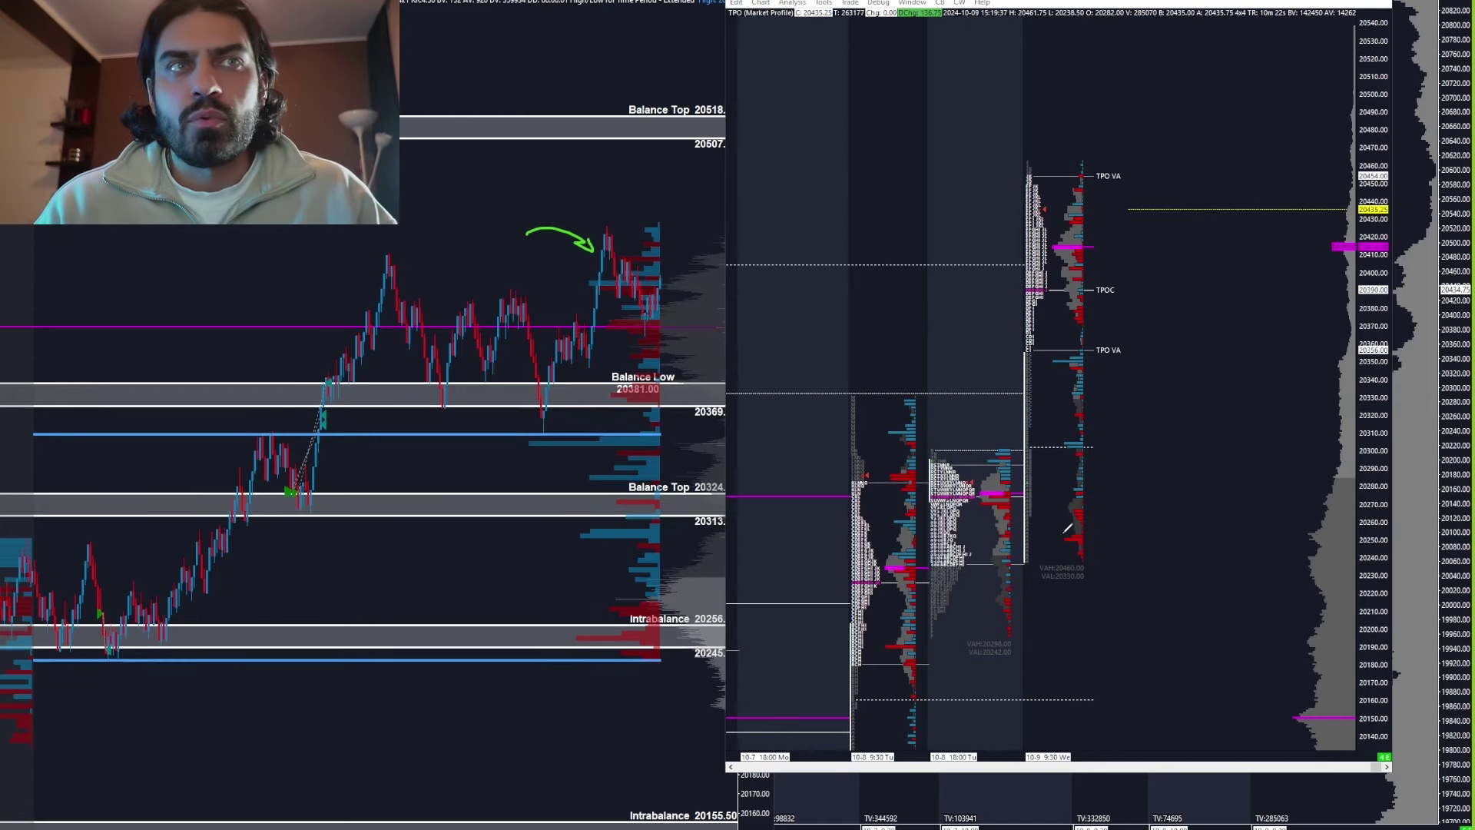
mouse_move(1072, 507)
mouse_down()
mouse_move(1077, 556)
mouse_move(1099, 522)
mouse_move(1094, 559)
mouse_move(1106, 509)
mouse_move(1139, 530)
mouse_up()
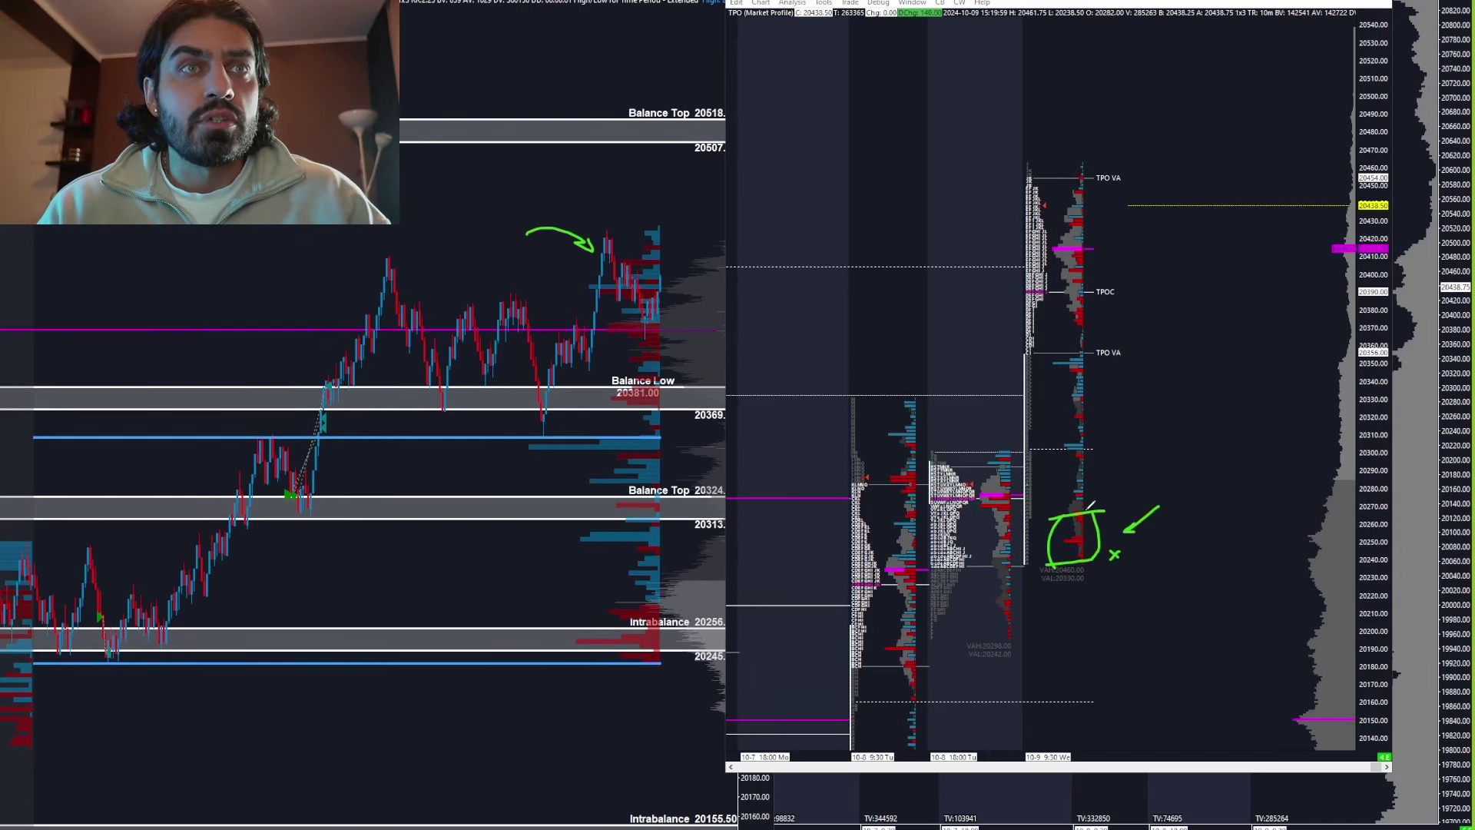
Step: Handwrite a target price note beside the TPO arrow and undo the stray circle around it
mouse_move(1180, 516)
mouse_down()
mouse_move(1227, 527)
mouse_move(1191, 570)
mouse_move(1212, 557)
mouse_move(1223, 496)
mouse_move(1214, 486)
mouse_move(1221, 568)
mouse_up()
click(1233, 525)
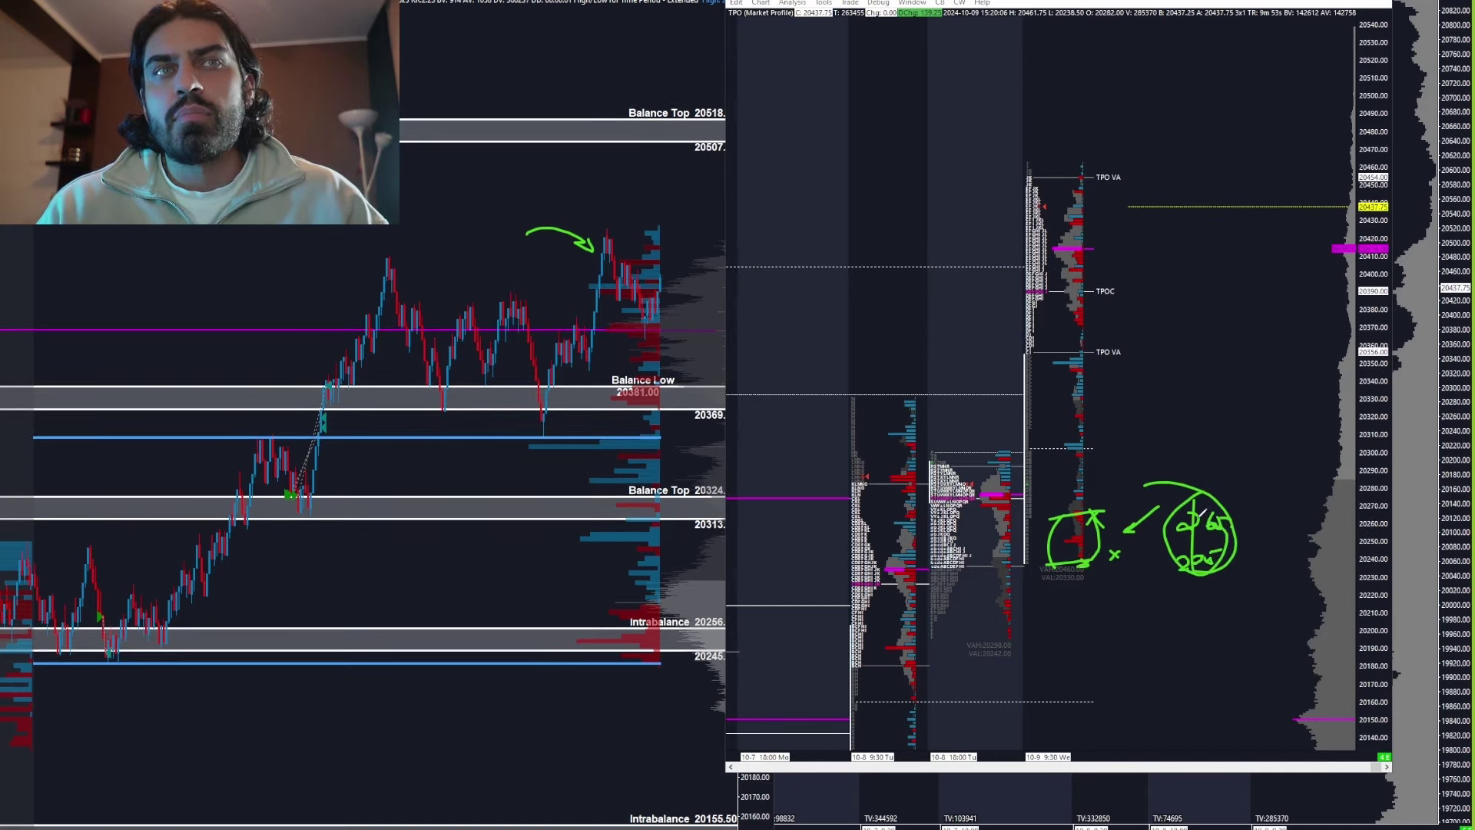
key(ctrl+z)
key(ctrl+z)
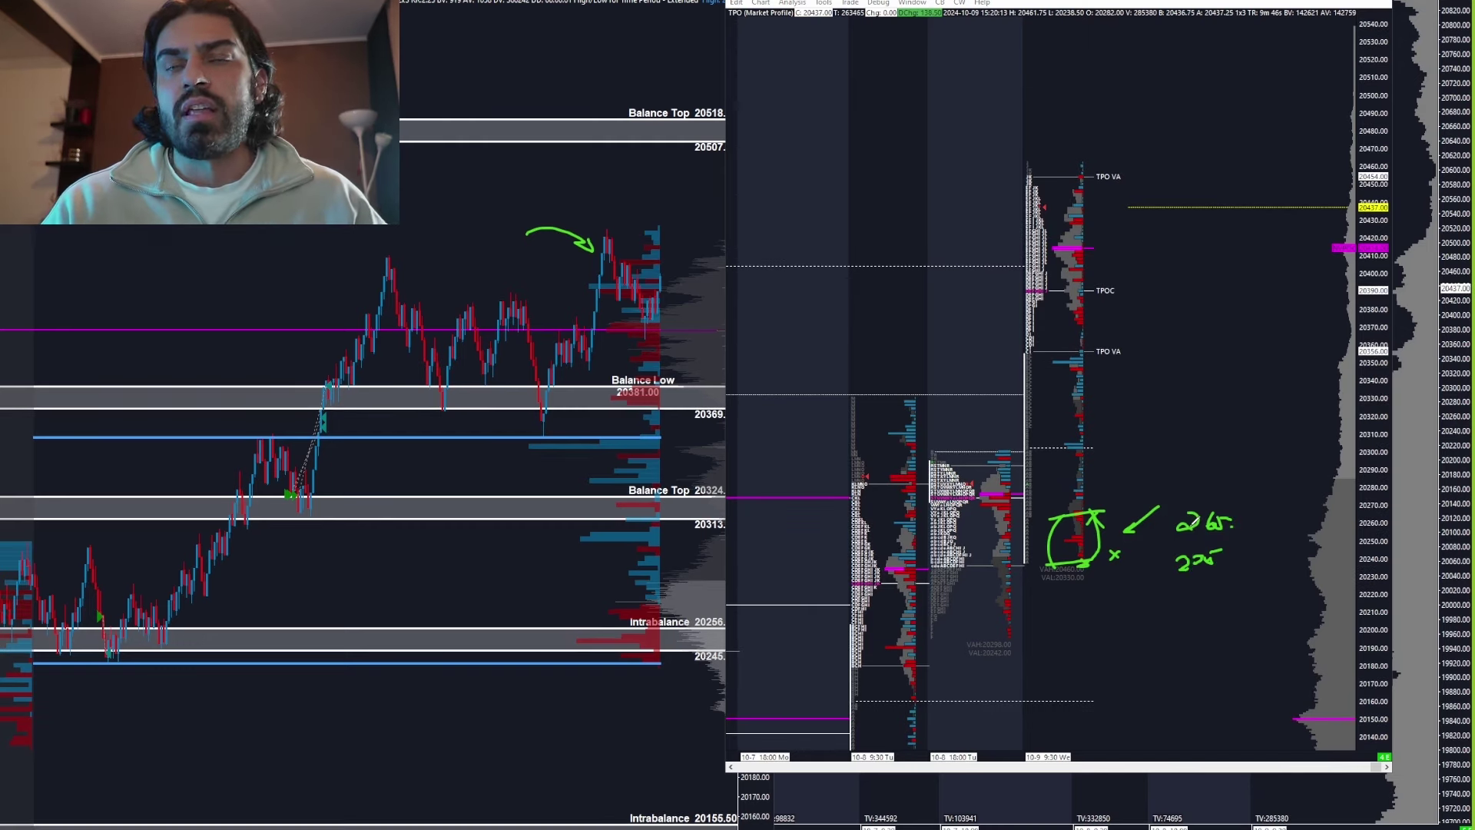
Step: Mark the Intrabalance zone with an X and write a target price range below the TPO circle
mouse_move(558, 634)
mouse_down()
mouse_move(591, 654)
mouse_move(651, 643)
mouse_move(567, 633)
mouse_up()
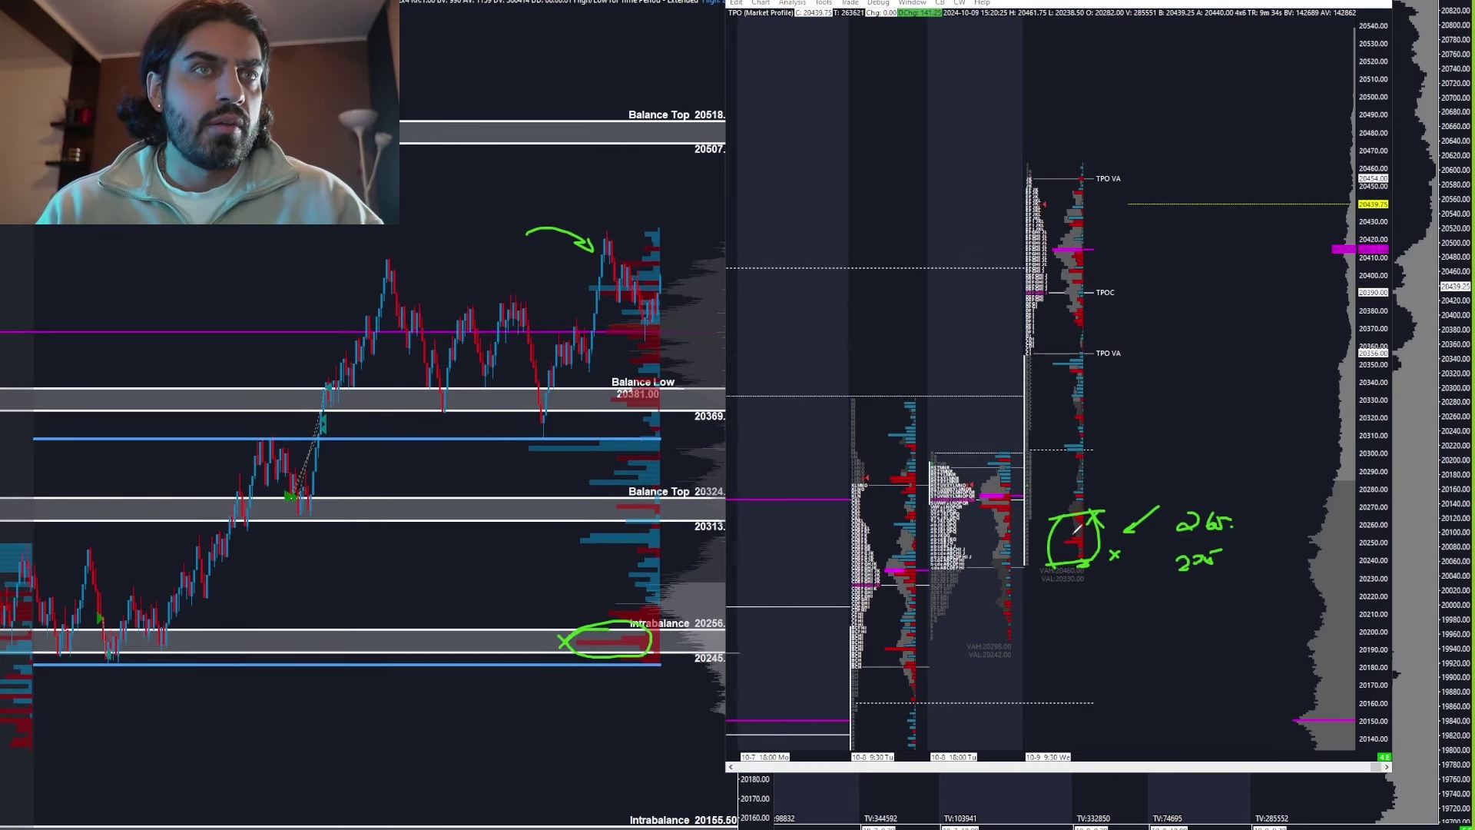
mouse_move(1077, 526)
mouse_down()
mouse_move(1057, 544)
mouse_move(1087, 550)
mouse_move(1066, 524)
mouse_up()
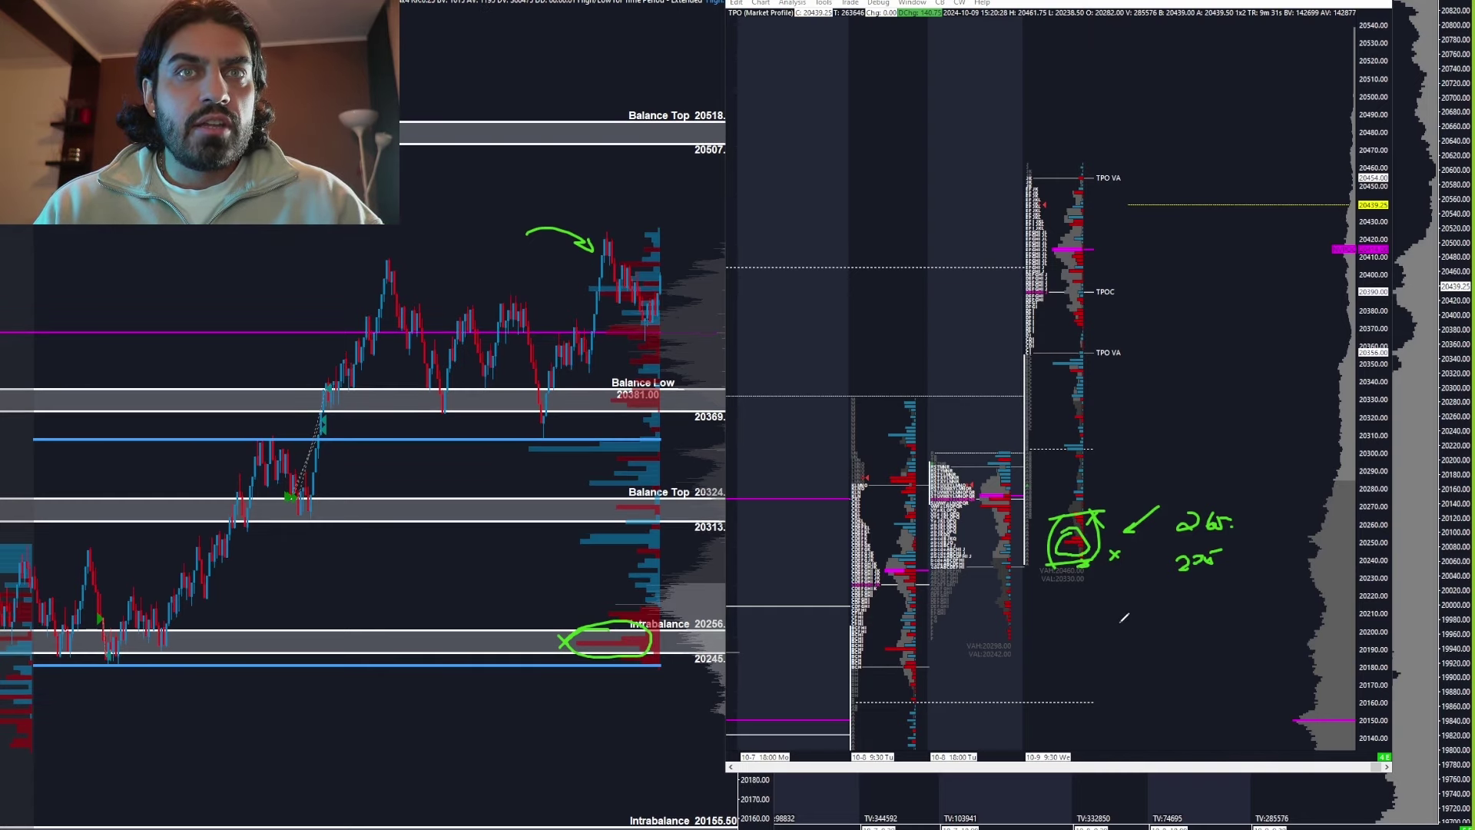
mouse_move(1083, 645)
mouse_down()
mouse_move(1097, 660)
mouse_move(1123, 637)
mouse_move(1139, 679)
mouse_move(1187, 659)
mouse_move(1202, 670)
mouse_move(1174, 623)
mouse_move(1103, 633)
mouse_up()
Step: Draw an arrow into the Intrabalance zone and circle the handwritten target range
drag(568, 642, 542, 651)
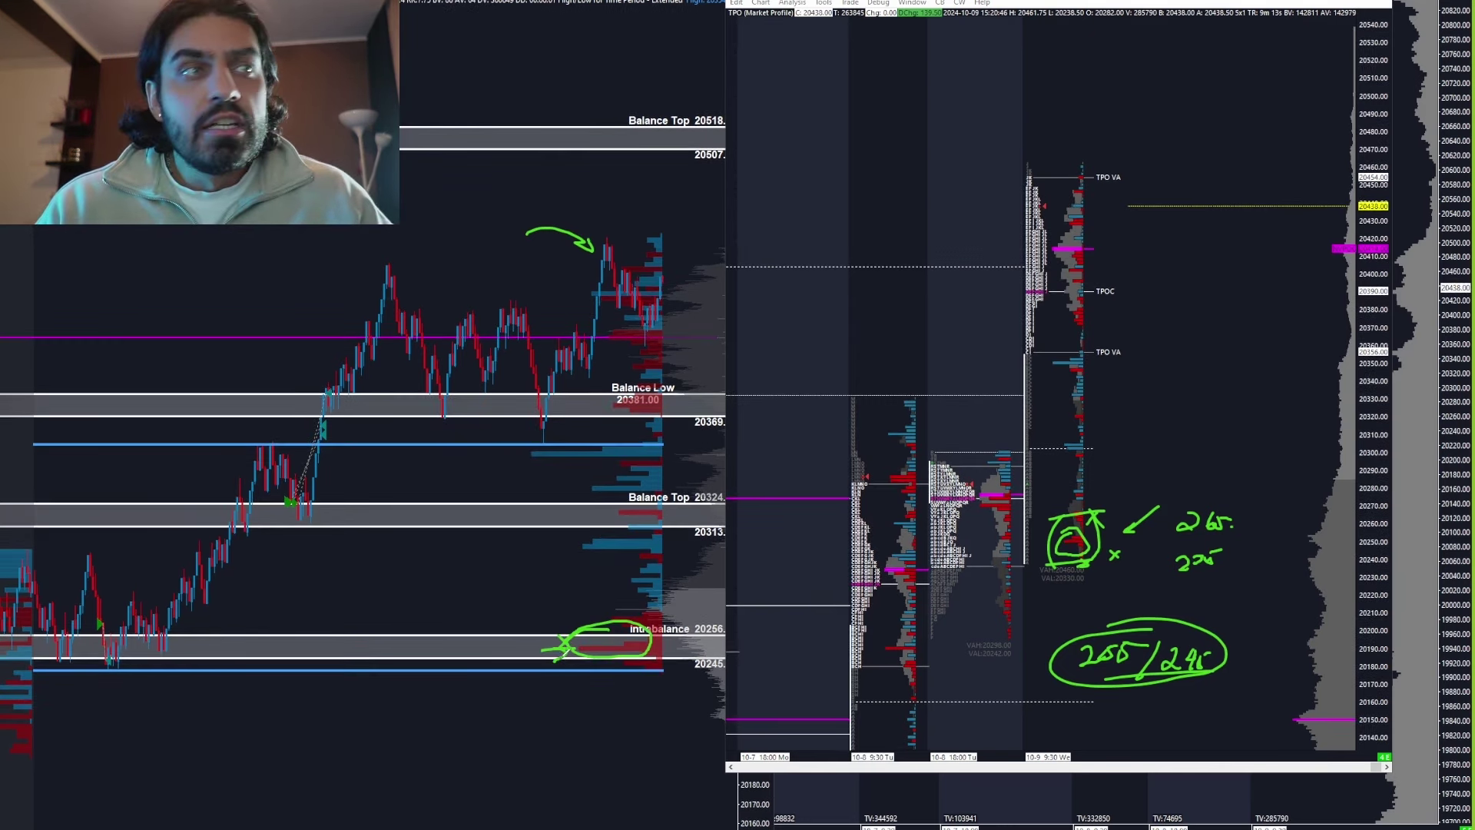
drag(474, 652, 549, 652)
drag(532, 638, 524, 668)
mouse_move(1144, 615)
mouse_down()
mouse_move(1194, 688)
mouse_move(1083, 617)
mouse_up()
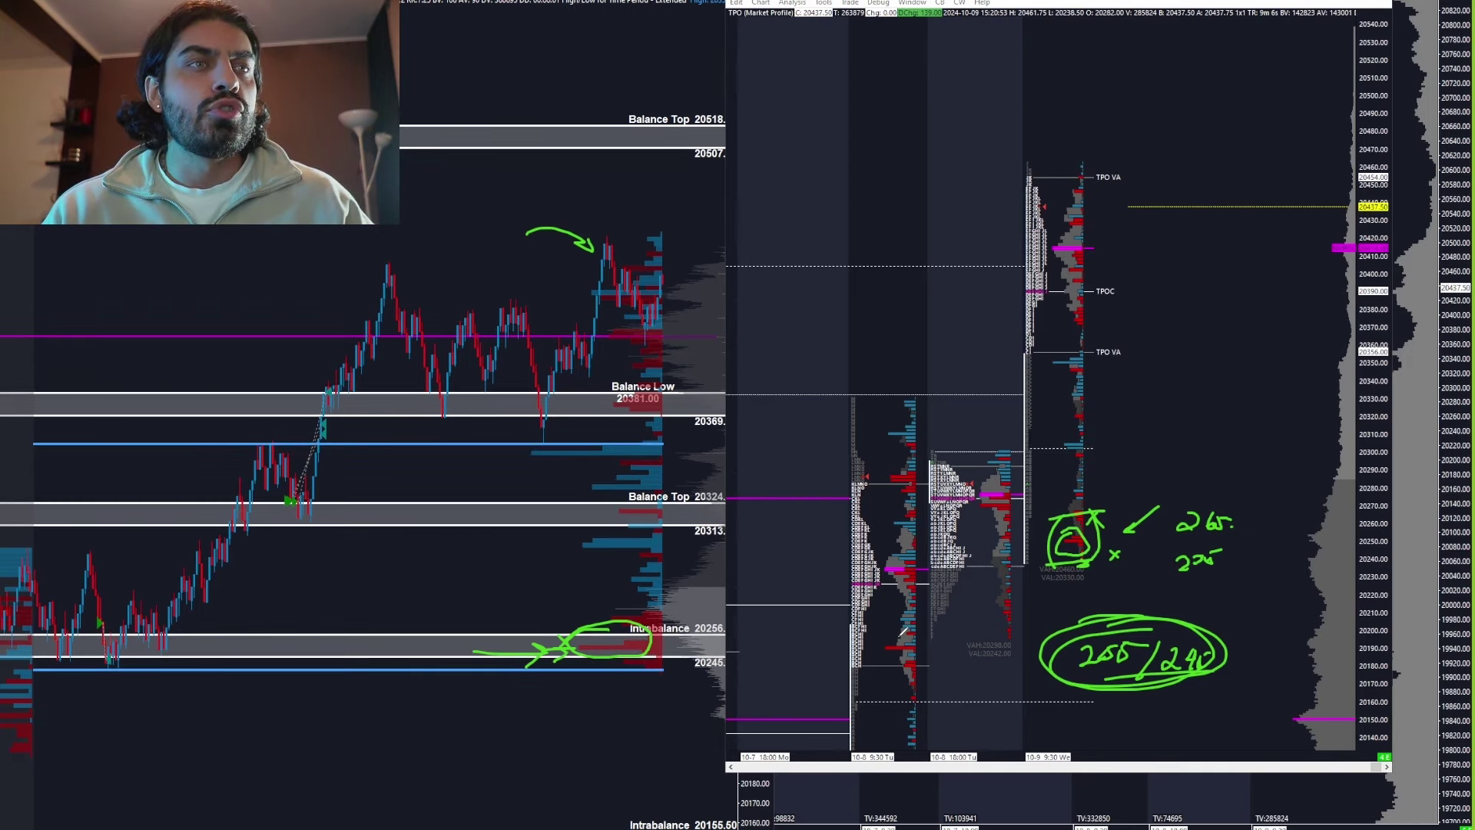
Step: Circle an earlier profile's low, link it to the 265/290 note, and sketch a bounce path off the lows
mouse_move(902, 633)
mouse_down()
mouse_move(895, 654)
mouse_move(884, 631)
mouse_move(927, 649)
mouse_move(1054, 636)
mouse_up()
drag(943, 629, 1007, 633)
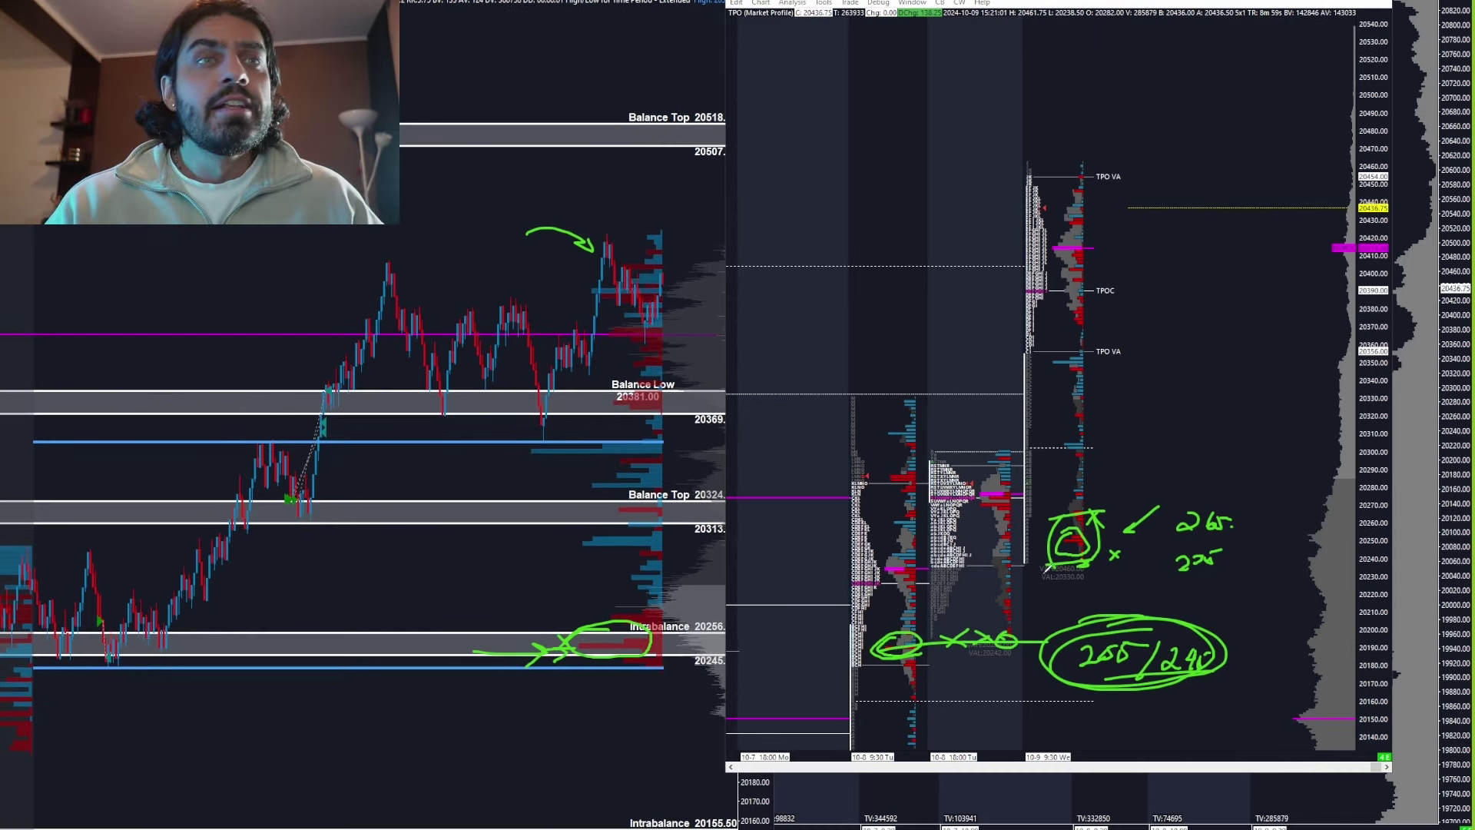
drag(998, 544, 1034, 547)
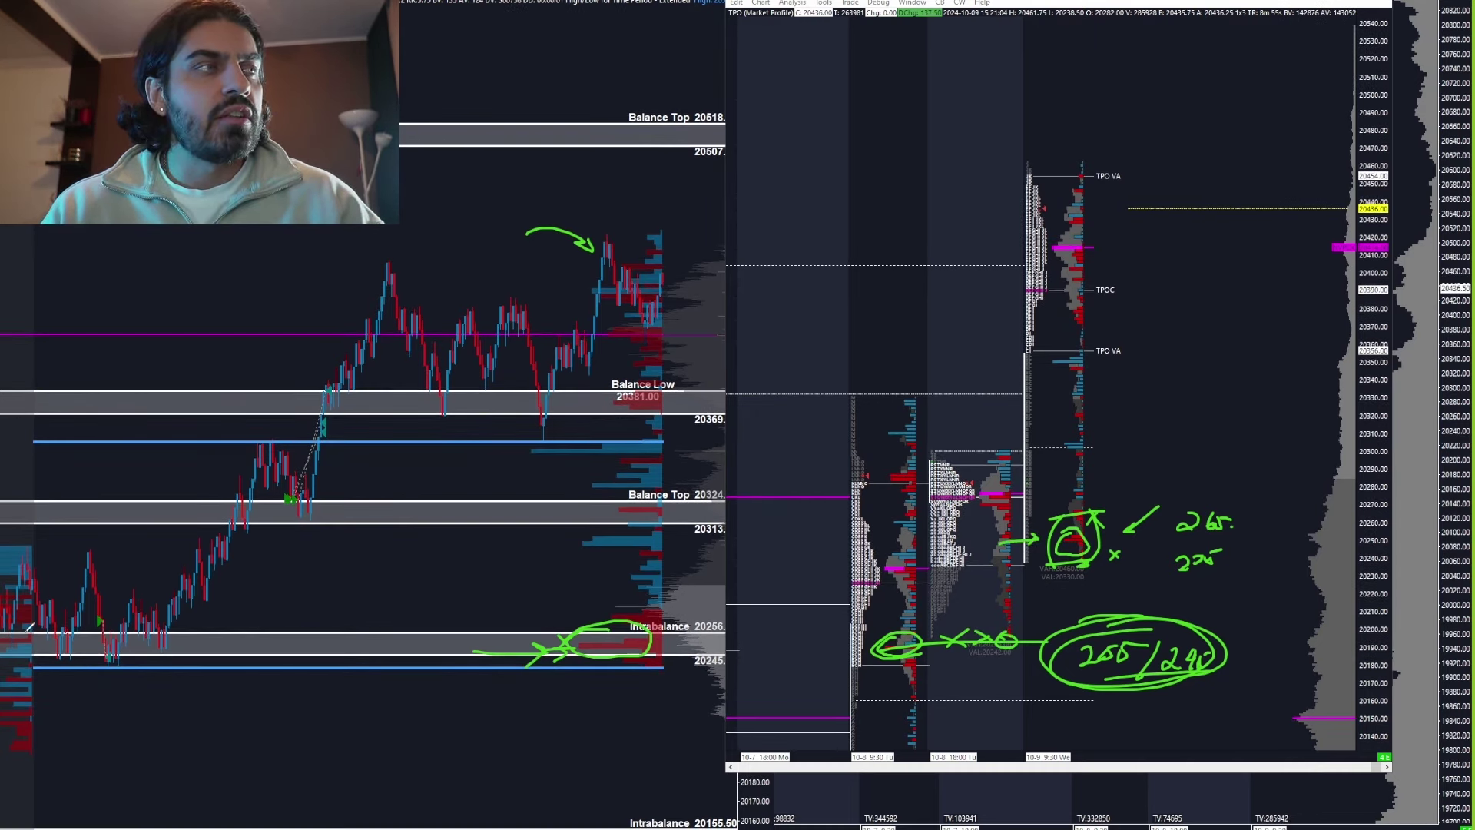
mouse_move(4, 607)
mouse_down()
mouse_move(61, 646)
mouse_move(103, 570)
mouse_move(112, 653)
mouse_move(138, 584)
mouse_move(142, 596)
mouse_up()
mouse_move(86, 654)
mouse_down()
mouse_move(120, 650)
mouse_move(77, 647)
mouse_up()
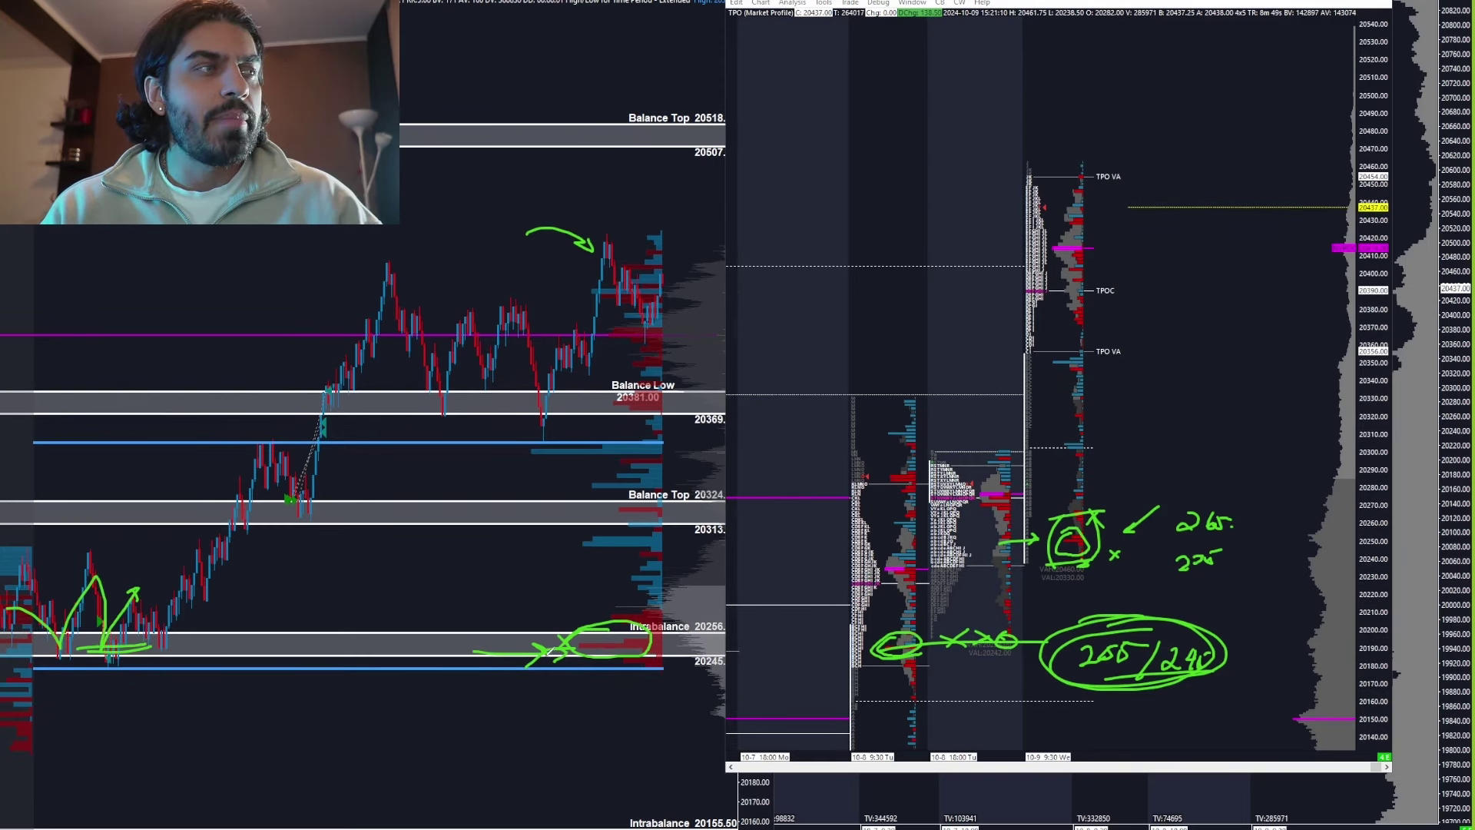
Step: Re-circle the Intrabalance zone and target range, and write a lower target and a 5-7 note
mouse_move(569, 647)
mouse_down()
mouse_move(585, 637)
mouse_move(570, 647)
mouse_up()
mouse_move(507, 737)
mouse_down()
mouse_move(501, 760)
mouse_move(560, 722)
mouse_move(569, 744)
mouse_move(484, 779)
mouse_move(603, 748)
mouse_move(610, 729)
mouse_move(465, 762)
mouse_up()
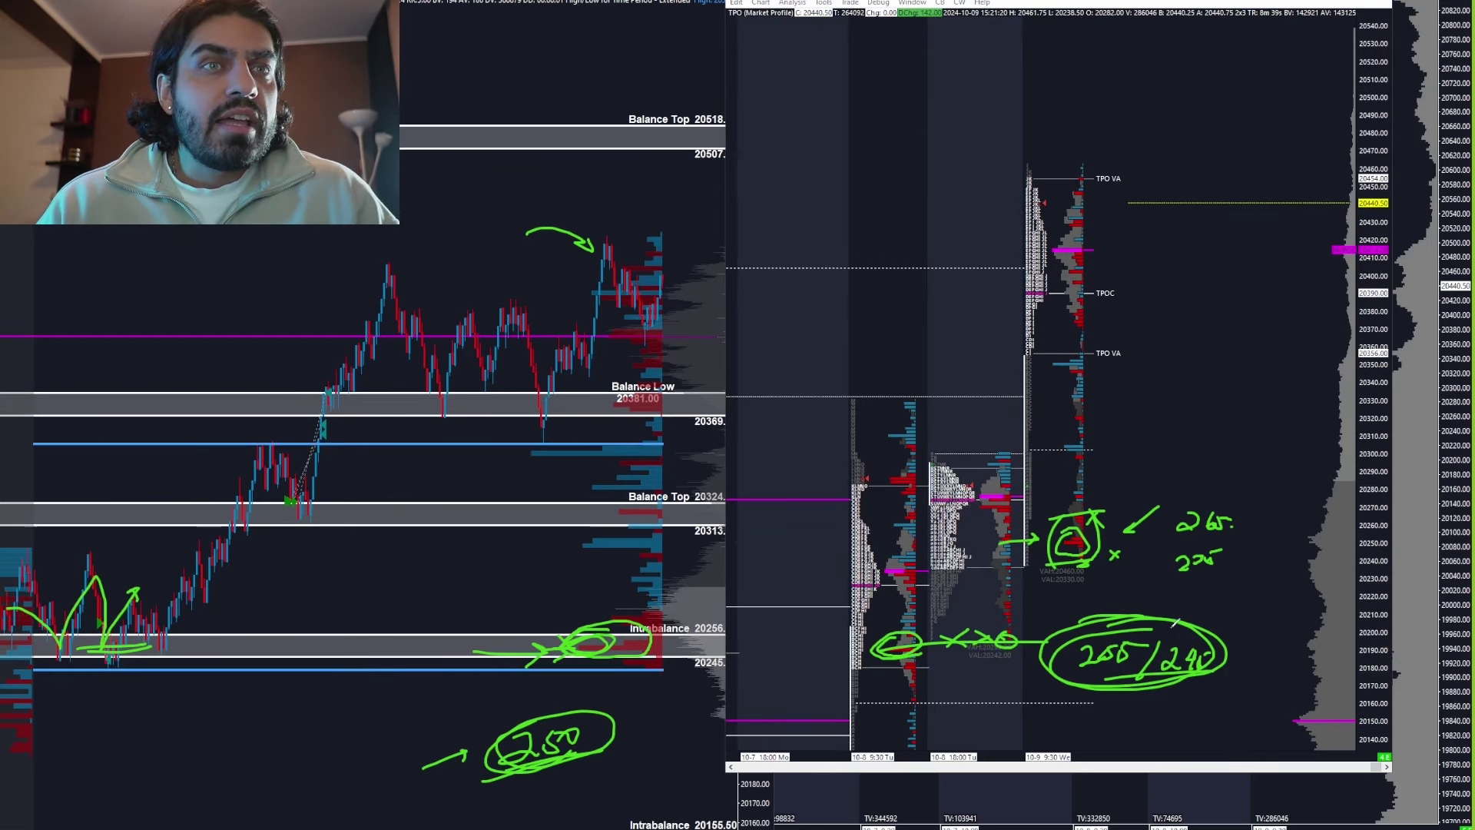
mouse_move(1129, 621)
mouse_down()
mouse_move(1202, 638)
mouse_move(1106, 624)
mouse_up()
drag(542, 650, 698, 635)
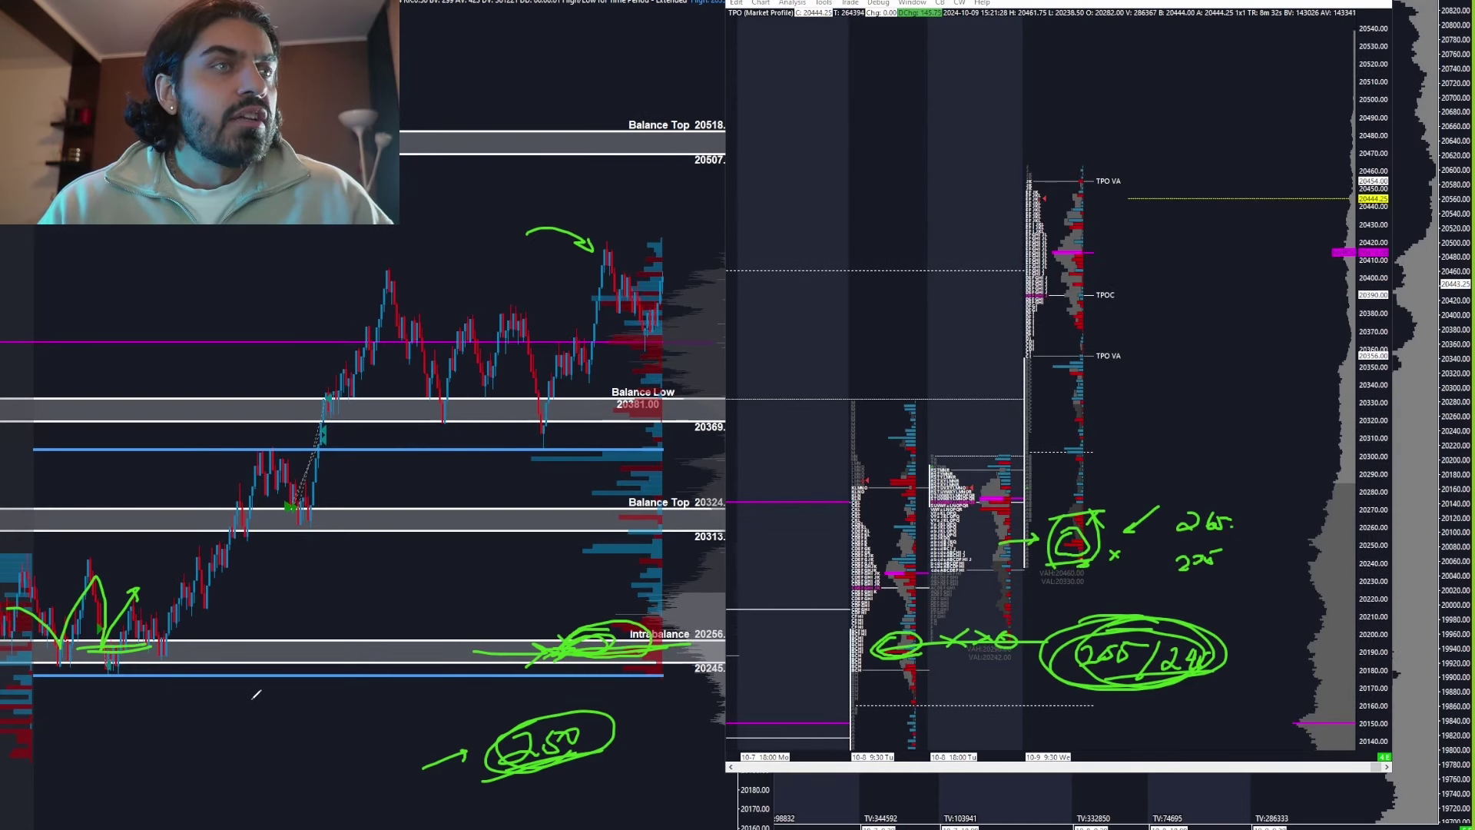
drag(436, 720, 475, 728)
mouse_move(384, 593)
mouse_down()
mouse_move(361, 624)
mouse_move(419, 603)
mouse_move(434, 614)
mouse_up()
click(450, 607)
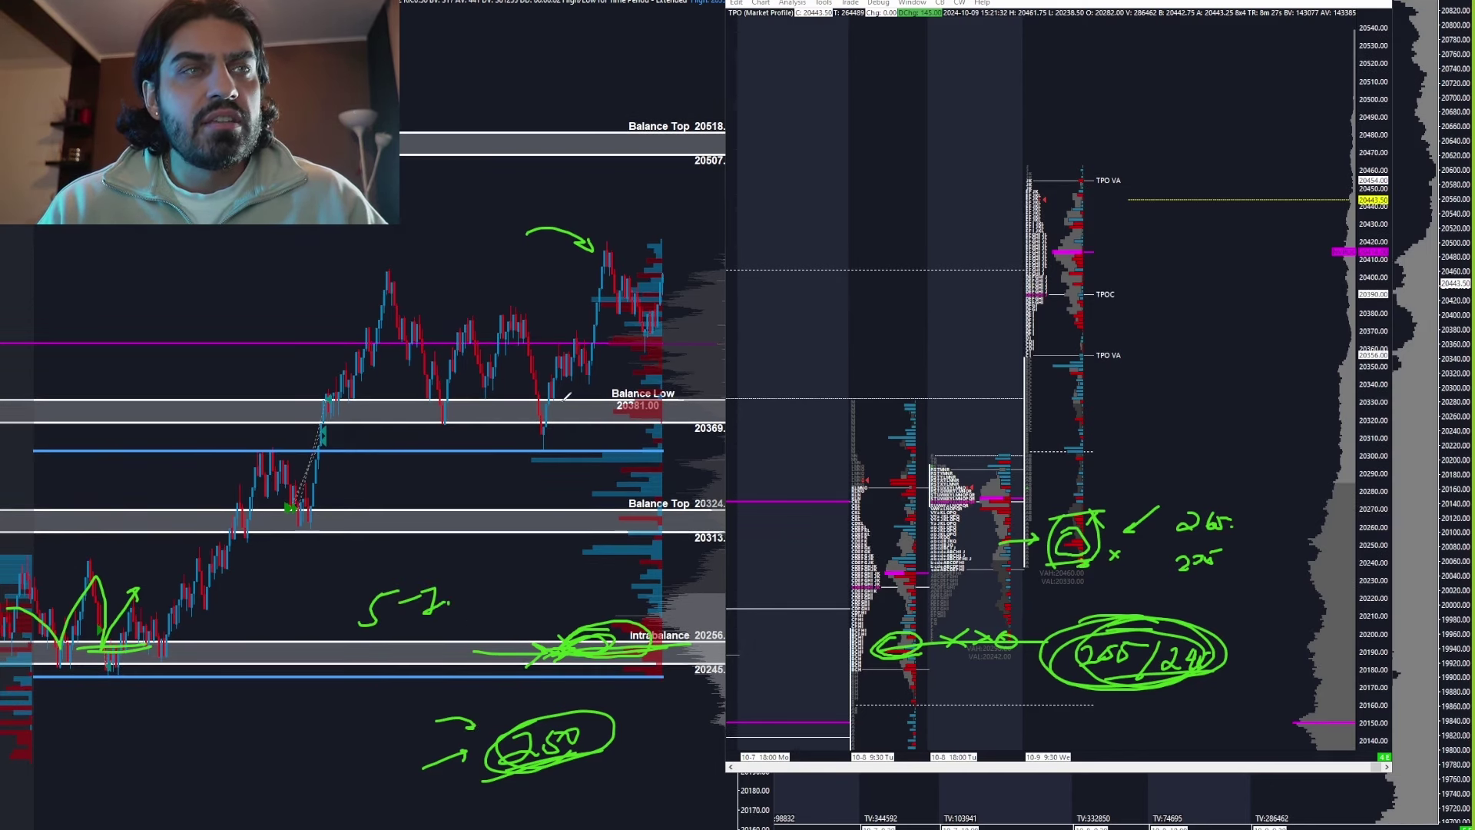
Step: Circle the Balance Low price low, lower TPO VA and swing high, and trace the blue-line level with an arc
drag(542, 407, 515, 430)
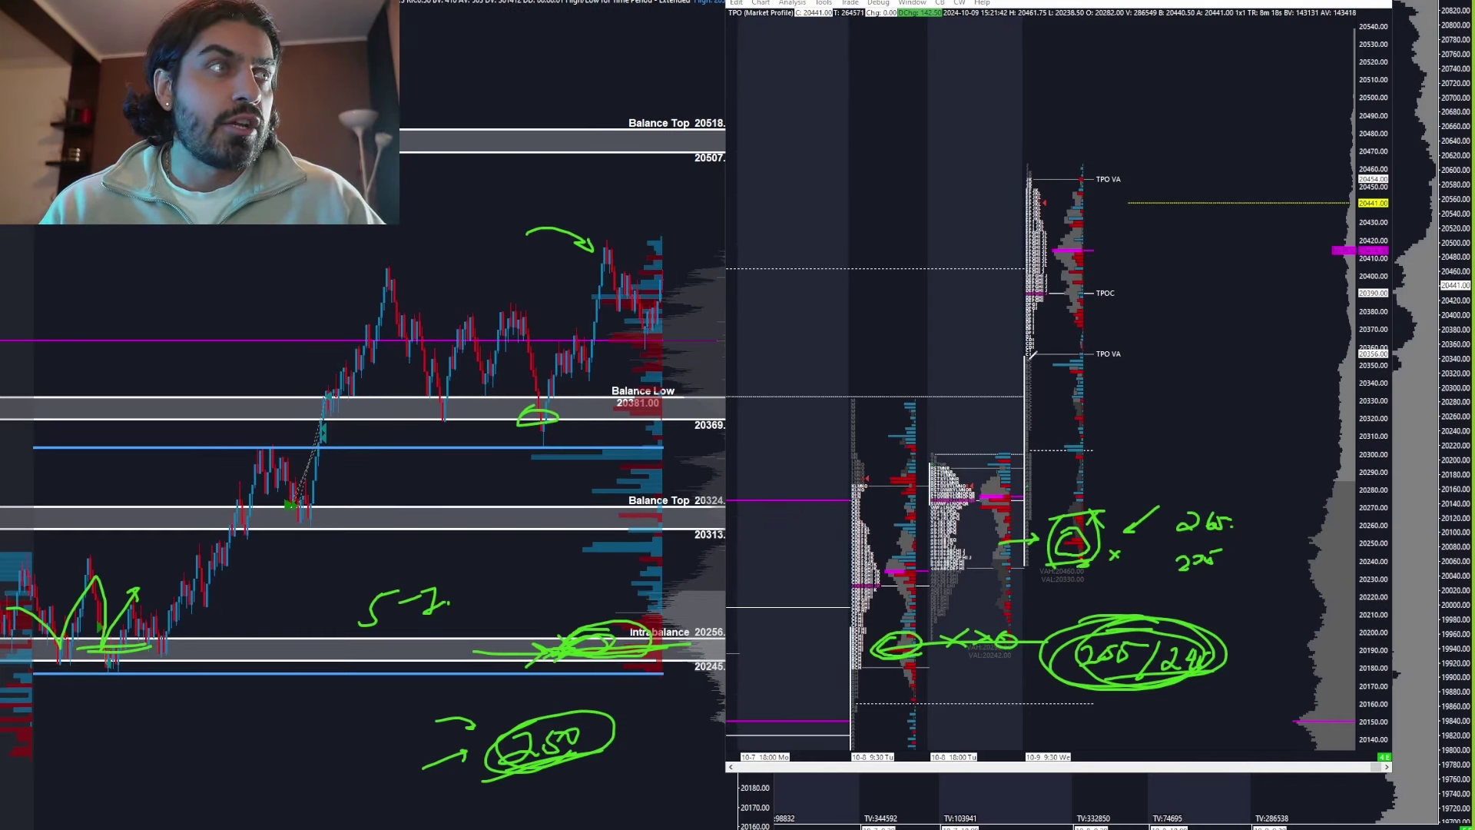
mouse_move(1083, 353)
mouse_down()
mouse_move(1051, 367)
mouse_move(1067, 348)
mouse_move(1144, 377)
mouse_move(1132, 398)
mouse_move(1180, 355)
mouse_move(1174, 378)
mouse_up()
mouse_move(278, 441)
mouse_down()
mouse_move(247, 455)
mouse_move(269, 439)
mouse_up()
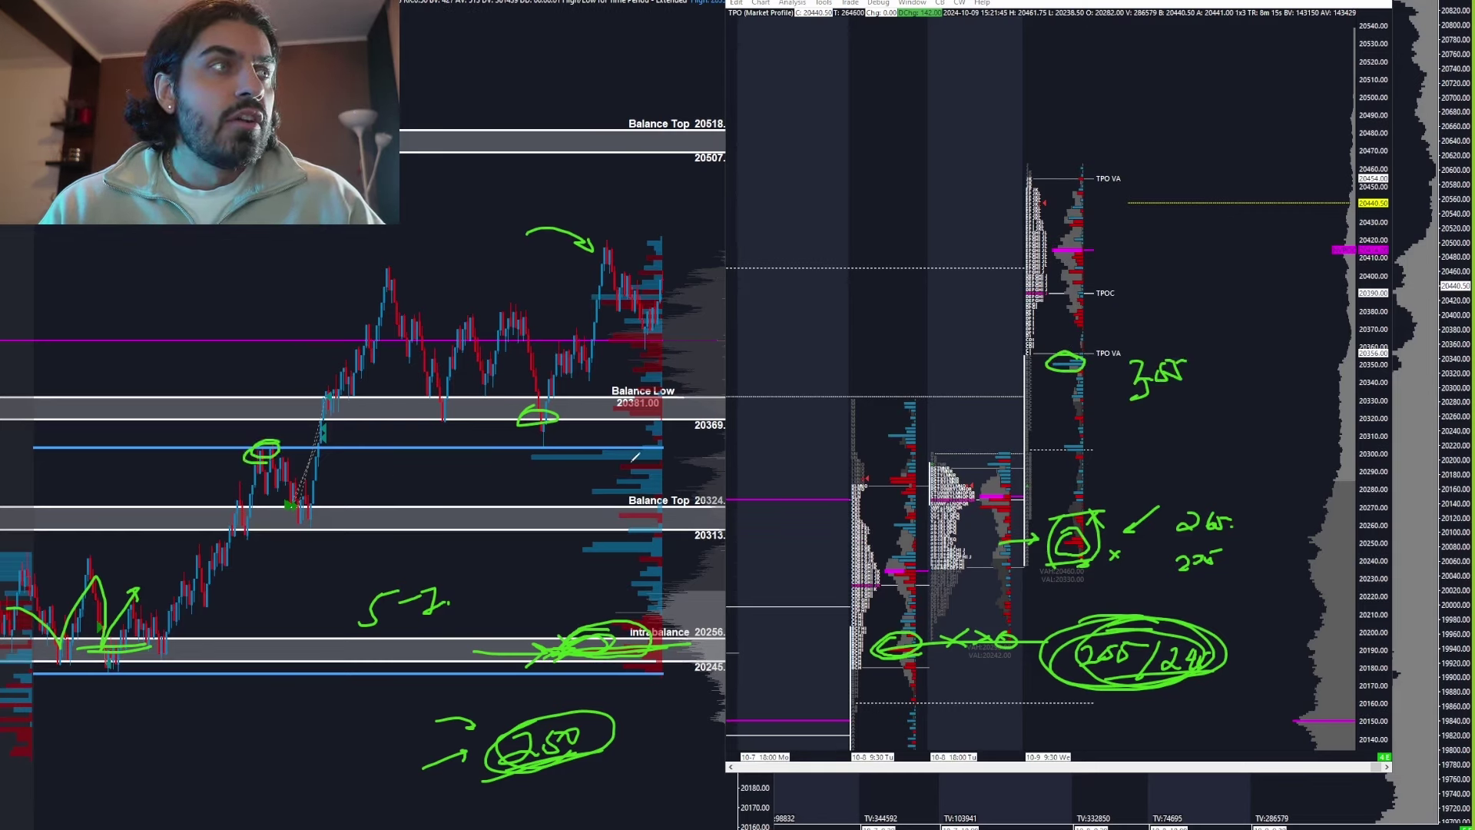
mouse_move(622, 444)
mouse_down()
mouse_move(593, 458)
mouse_move(588, 443)
mouse_move(615, 453)
mouse_up()
drag(519, 455, 638, 448)
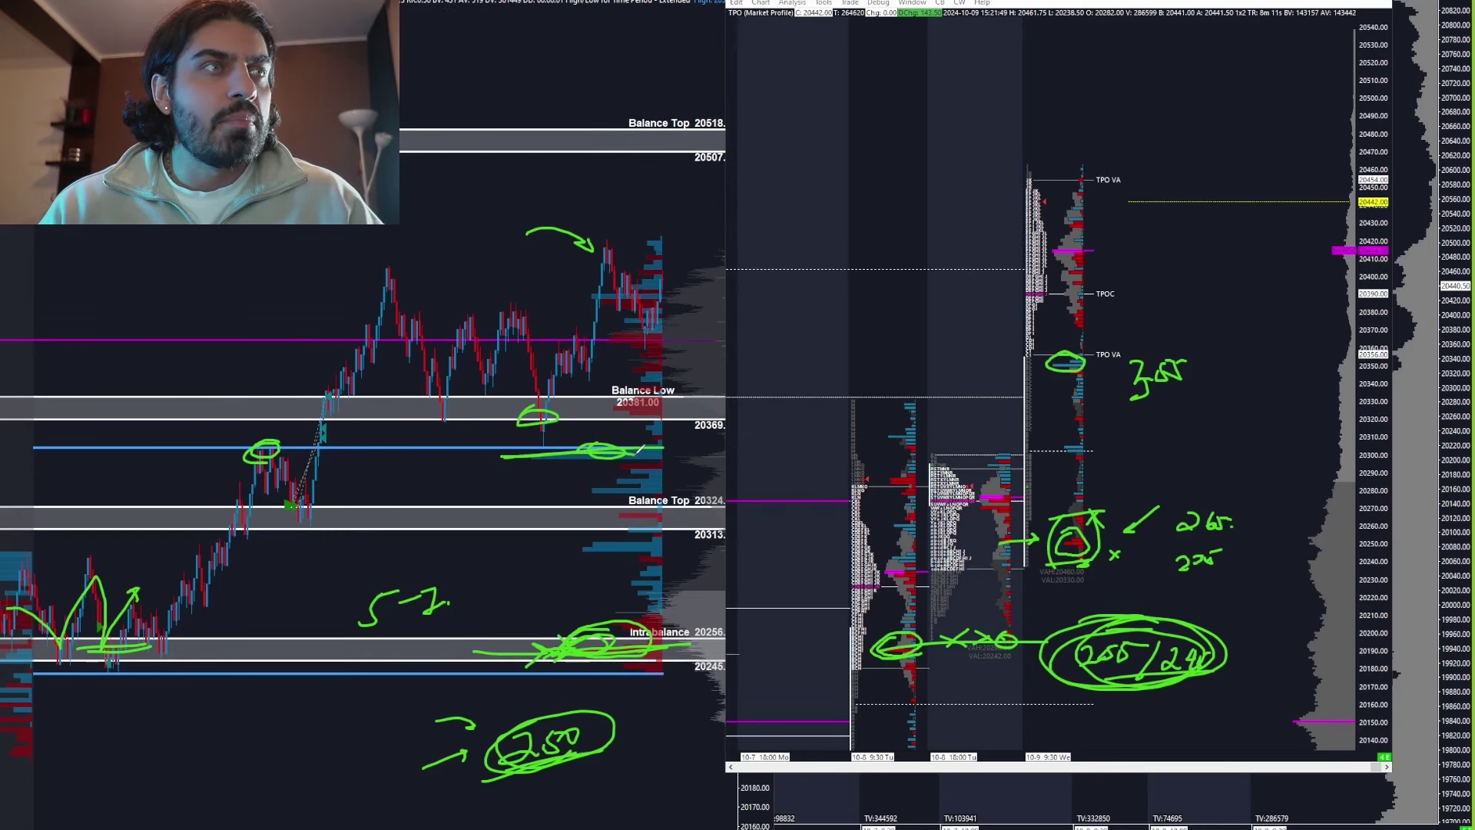
mouse_move(516, 449)
mouse_down()
mouse_move(507, 459)
mouse_move(518, 445)
mouse_up()
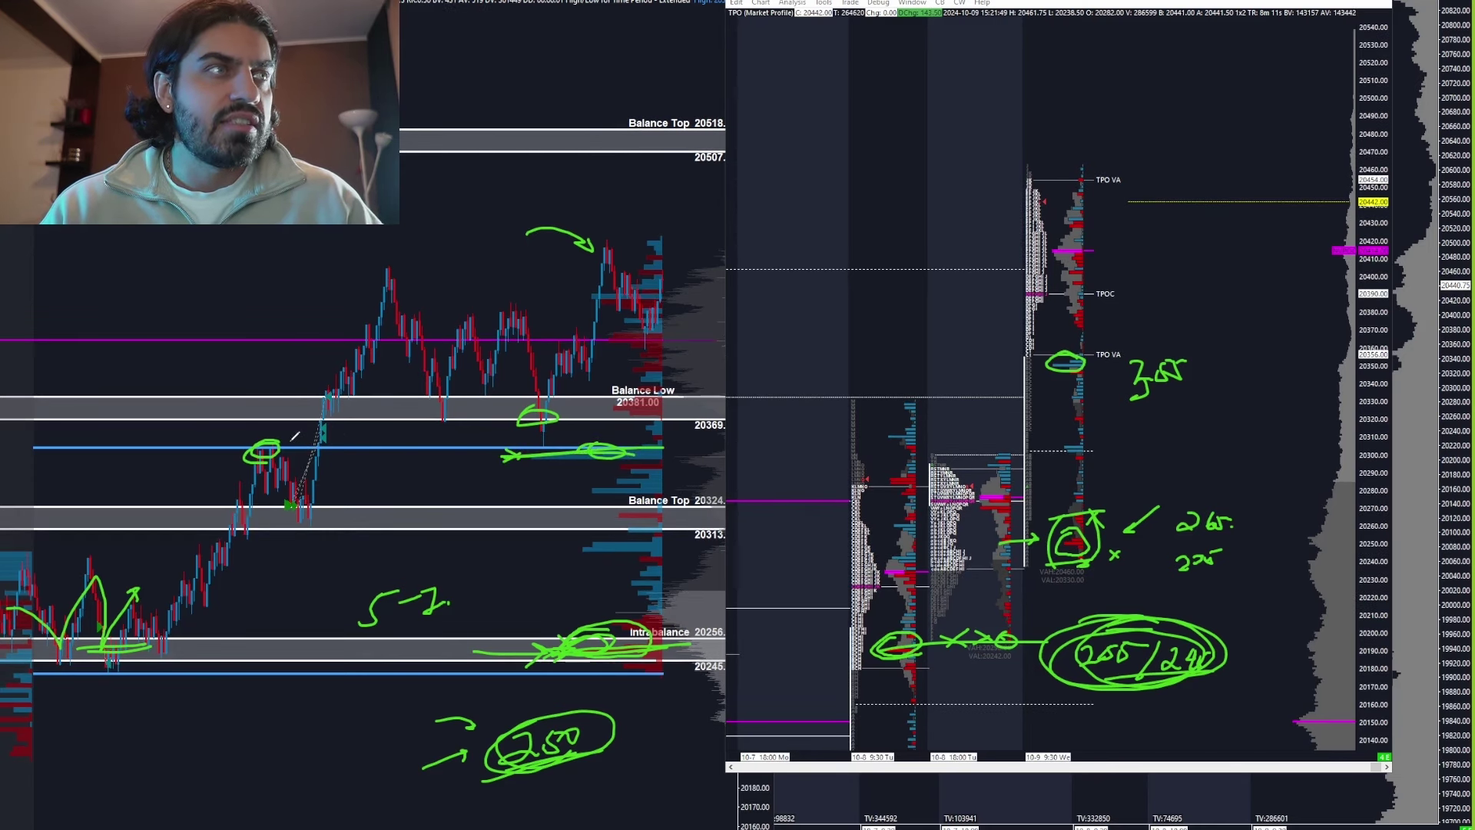
mouse_move(276, 441)
mouse_down()
mouse_move(484, 358)
mouse_move(565, 437)
mouse_move(546, 444)
mouse_up()
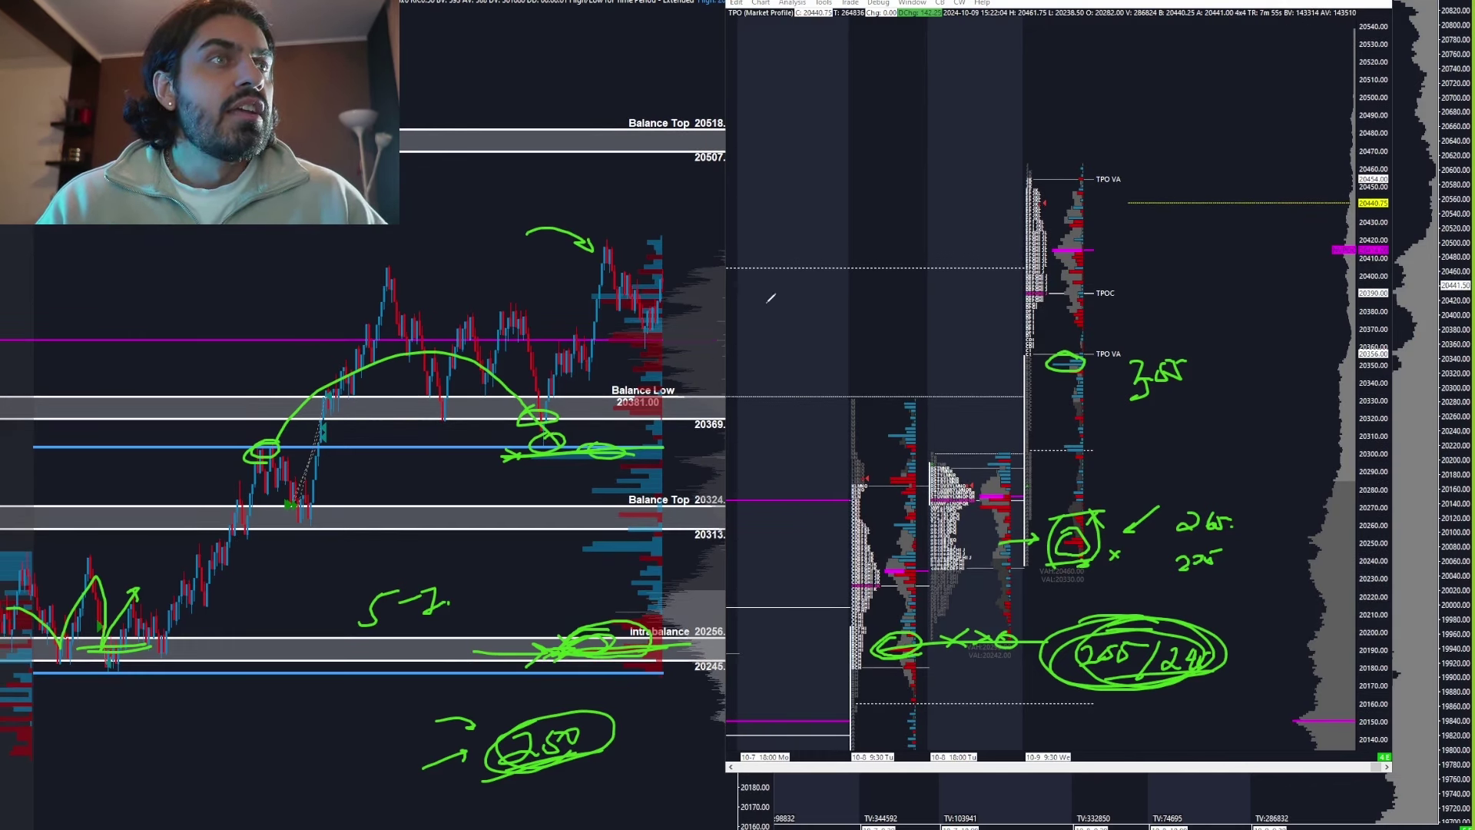
Step: Write and underline a 250 target on the TPO chart, then clear all drawings
mouse_move(784, 228)
mouse_down()
mouse_move(810, 244)
mouse_move(837, 223)
mouse_move(880, 230)
mouse_move(791, 213)
mouse_up()
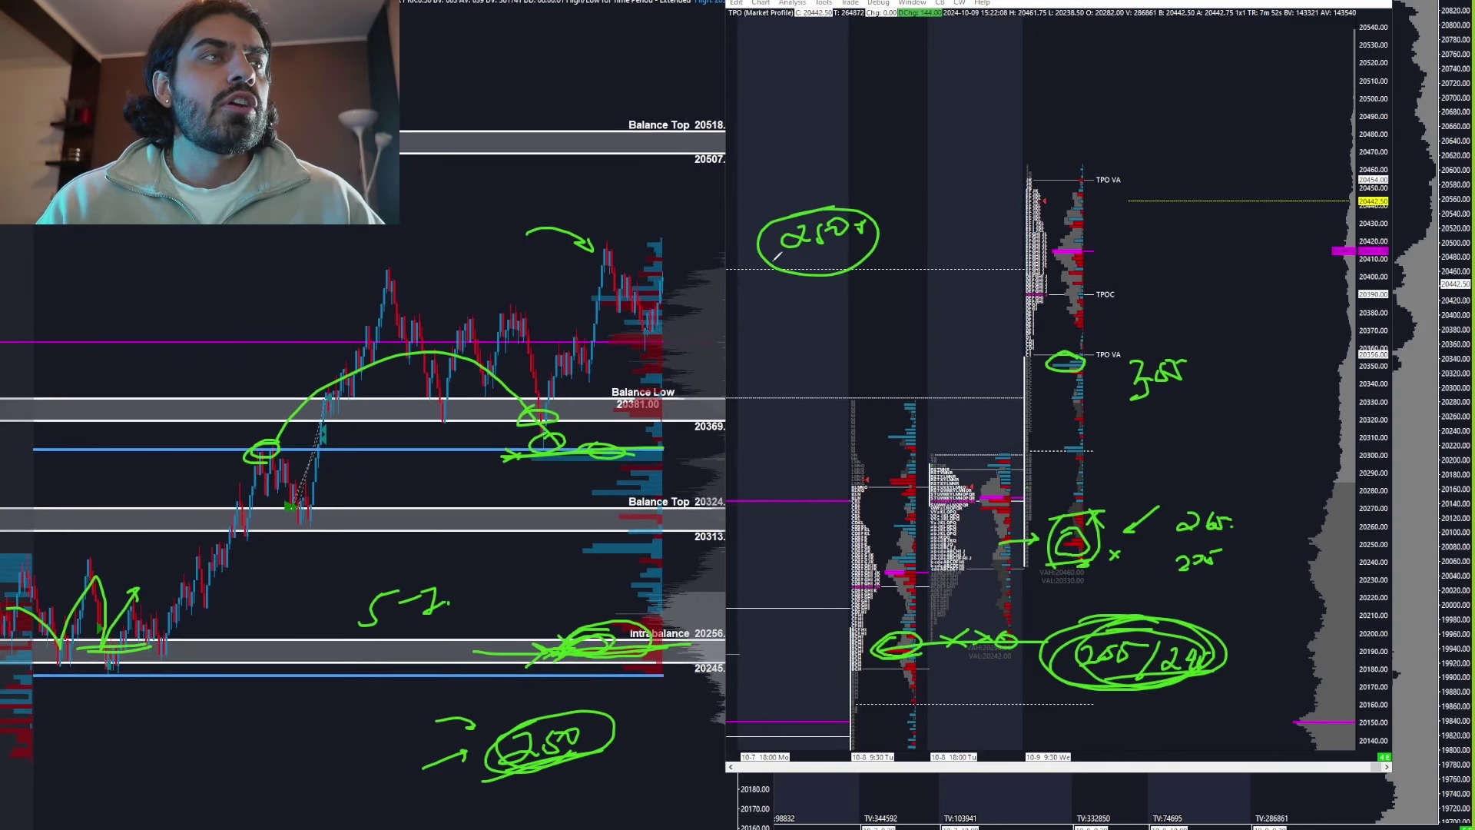
drag(726, 301, 826, 285)
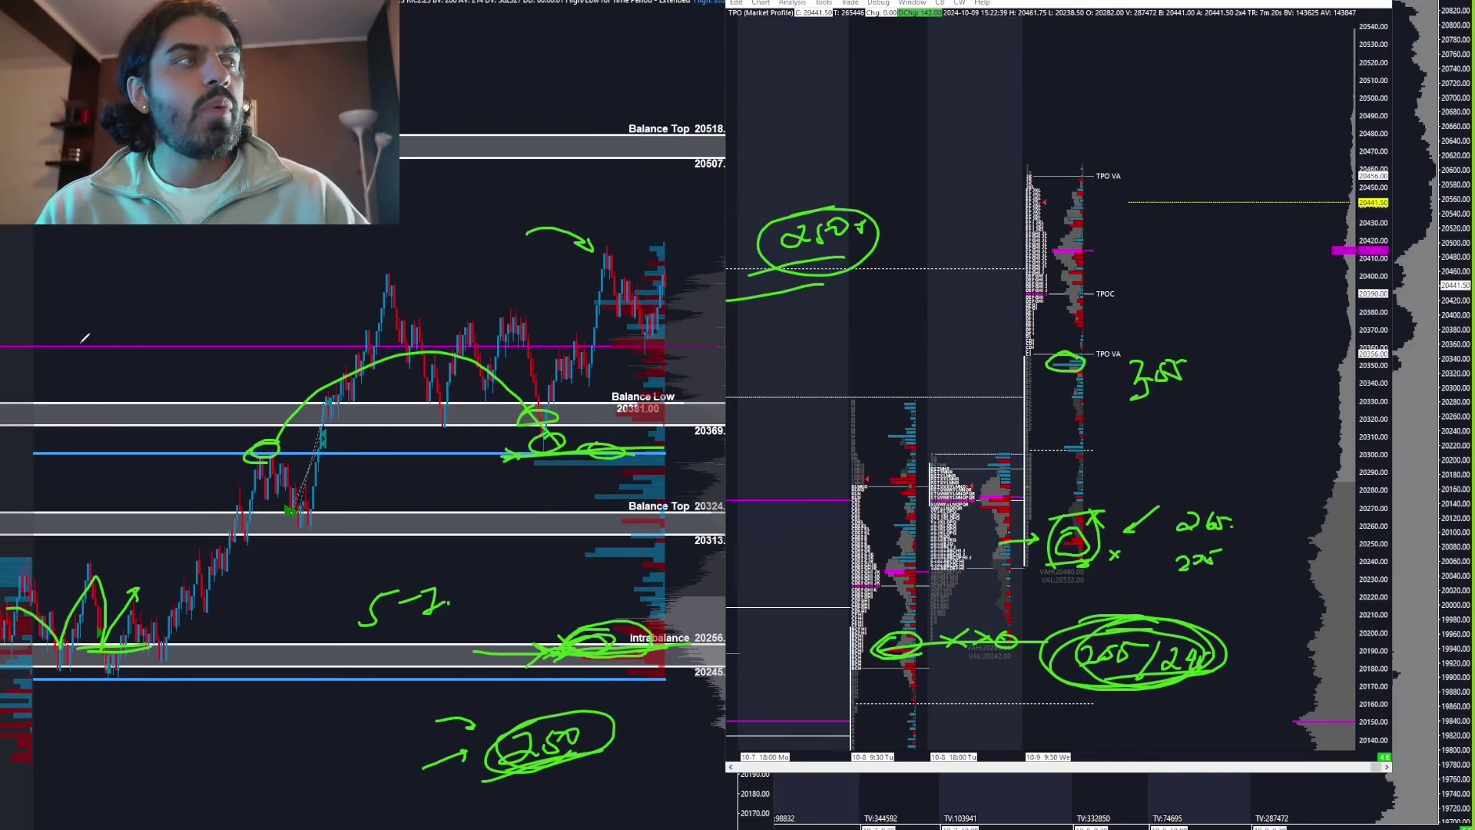
key(Escape)
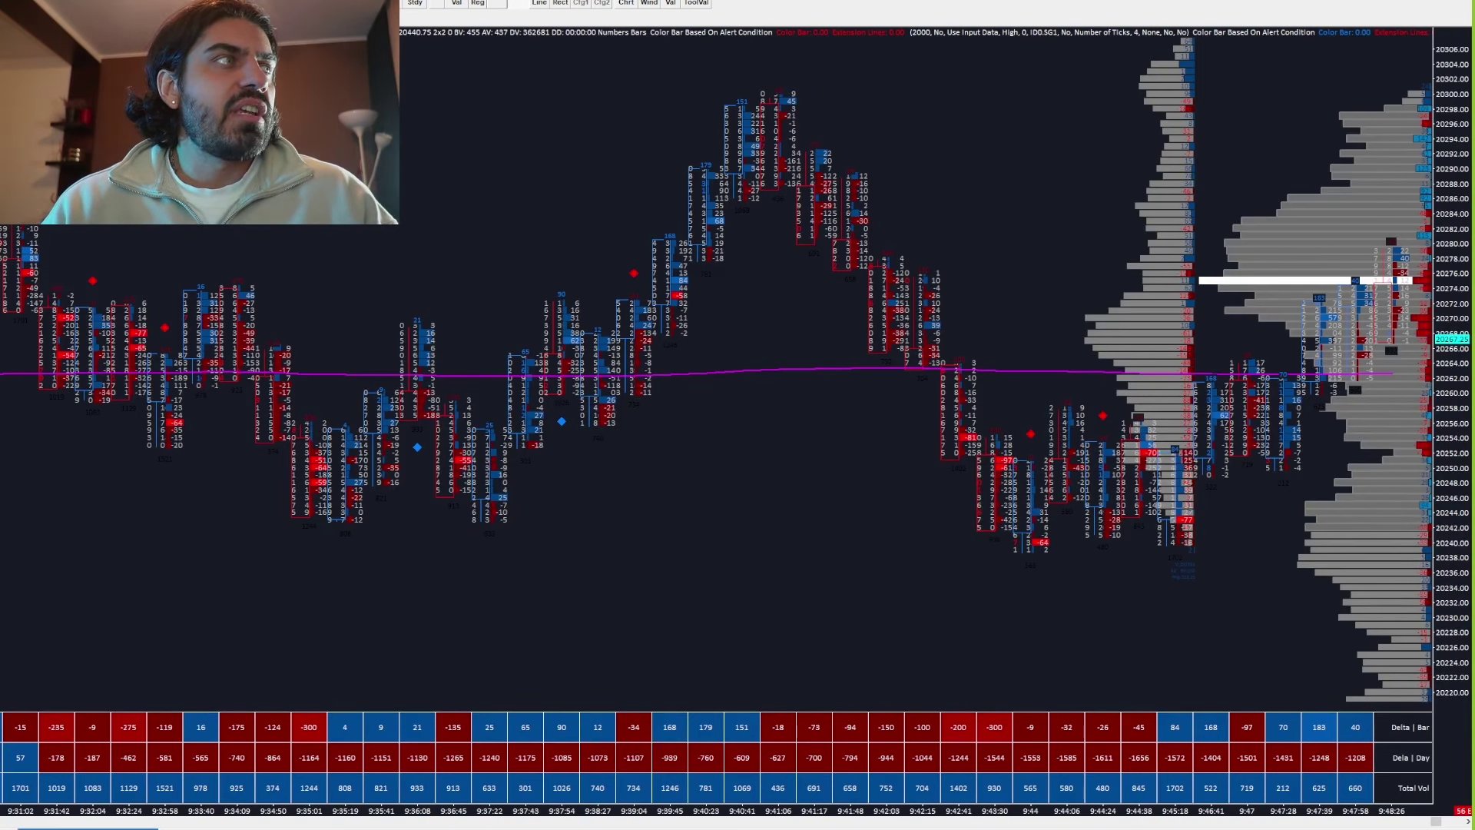
Step: Handwrite and underline a target price at the top, then circle two left bars with level and diagonal lines
drag(422, 152, 455, 181)
mouse_move(472, 146)
mouse_down()
mouse_move(461, 173)
mouse_move(470, 144)
mouse_up()
drag(482, 146, 407, 213)
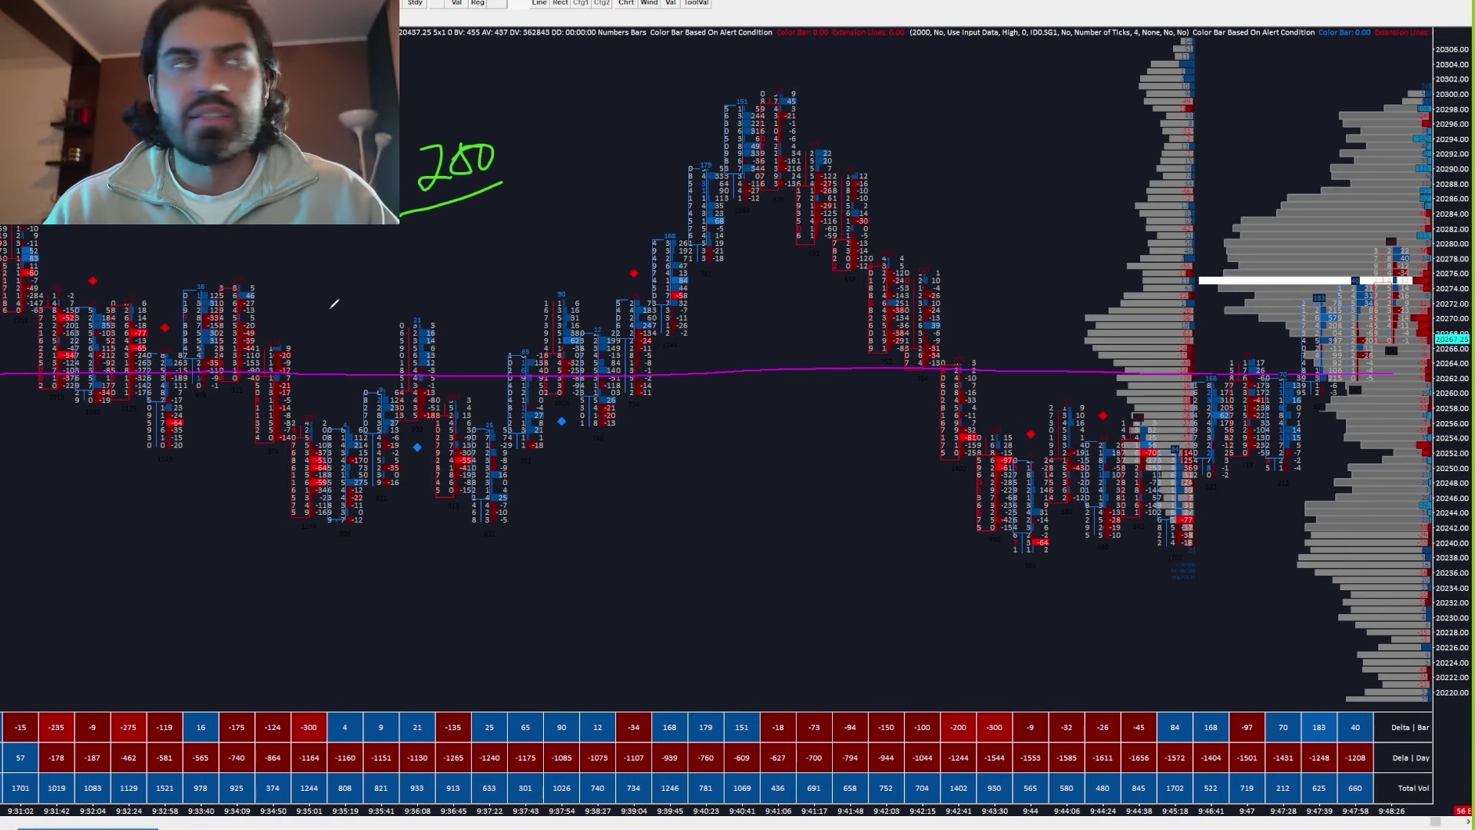
mouse_move(143, 302)
mouse_down()
mouse_move(107, 342)
mouse_move(151, 321)
mouse_move(69, 302)
mouse_move(89, 345)
mouse_move(191, 225)
mouse_move(149, 358)
mouse_up()
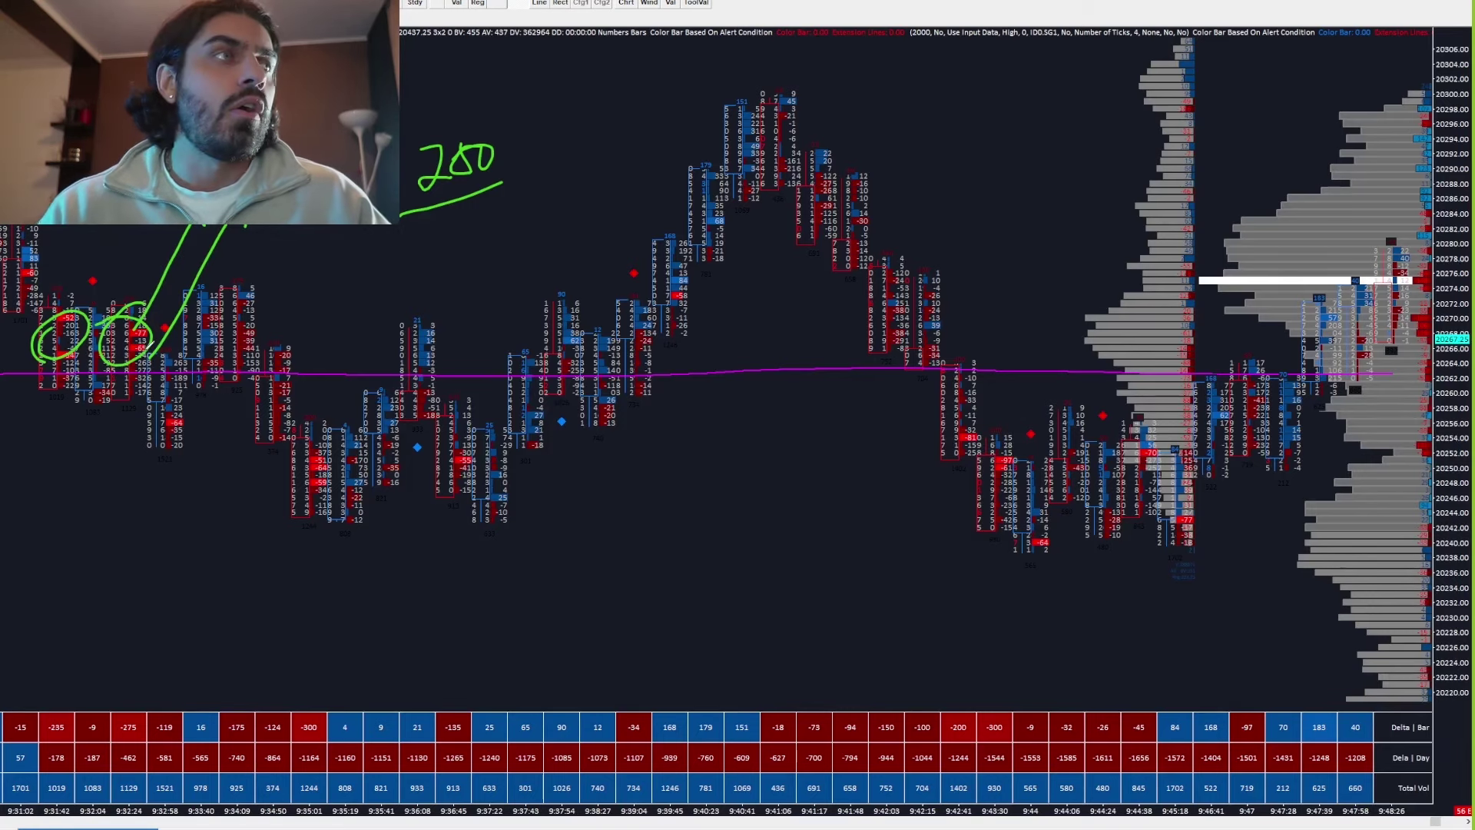
mouse_move(22, 343)
mouse_down()
mouse_move(219, 343)
mouse_move(204, 336)
mouse_move(229, 326)
mouse_up()
drag(104, 381, 237, 227)
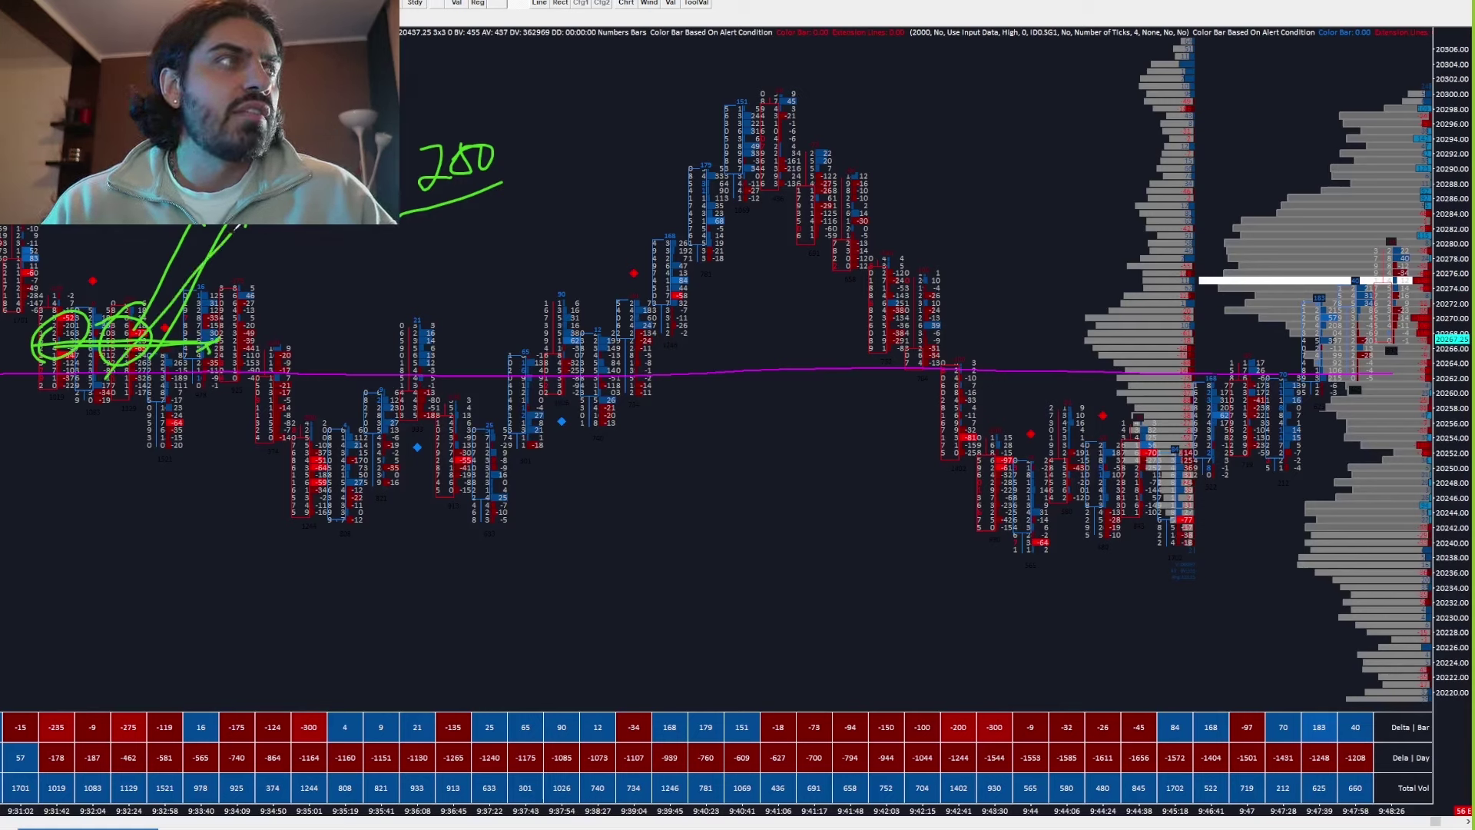
Step: Erase the markup, cross out the left bars, and circle the lower footprint bars with level lines across
key(e)
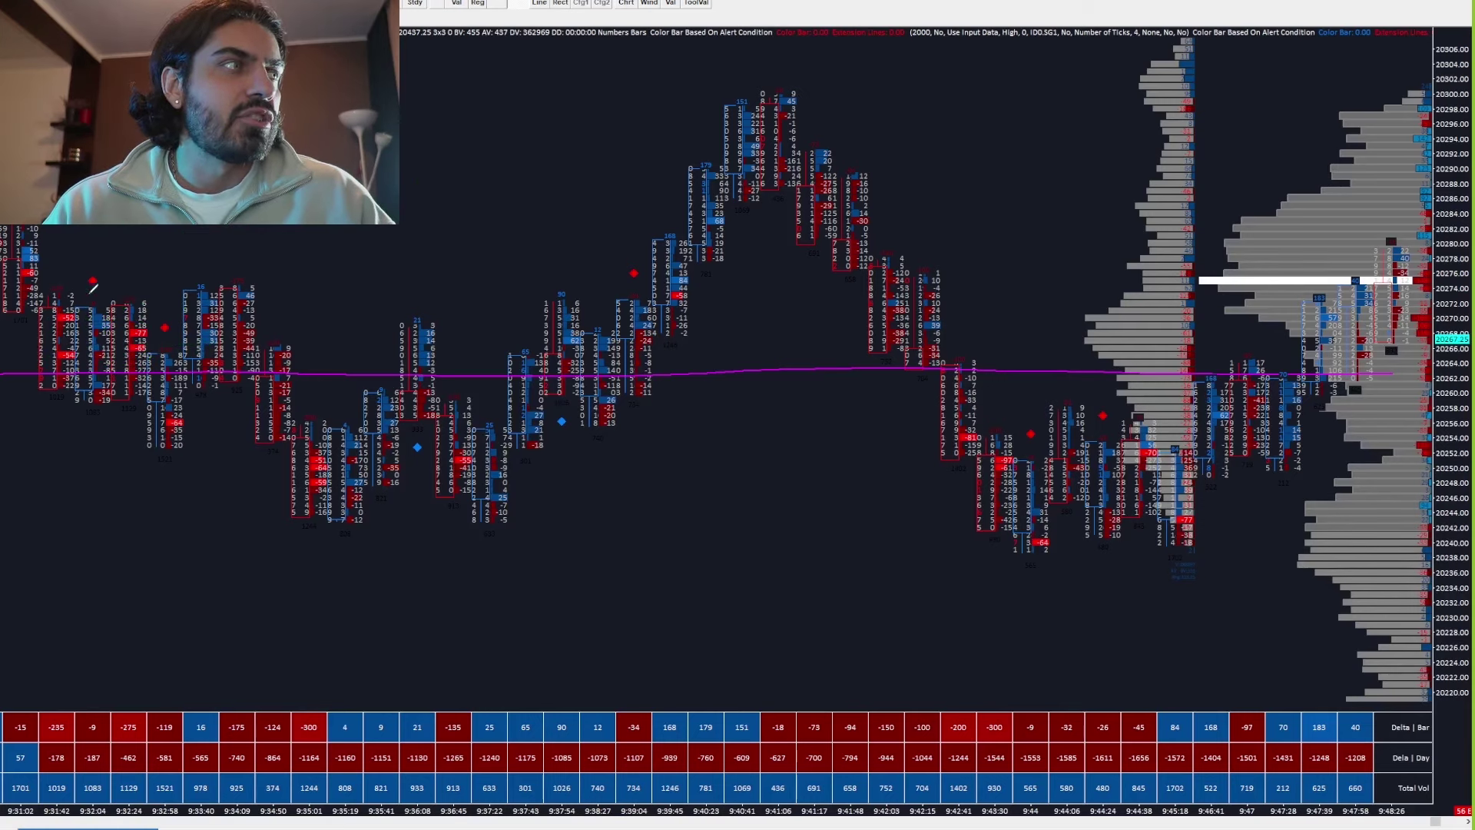
mouse_move(90, 316)
mouse_down()
mouse_move(71, 344)
mouse_move(108, 322)
mouse_up()
drag(81, 322, 114, 344)
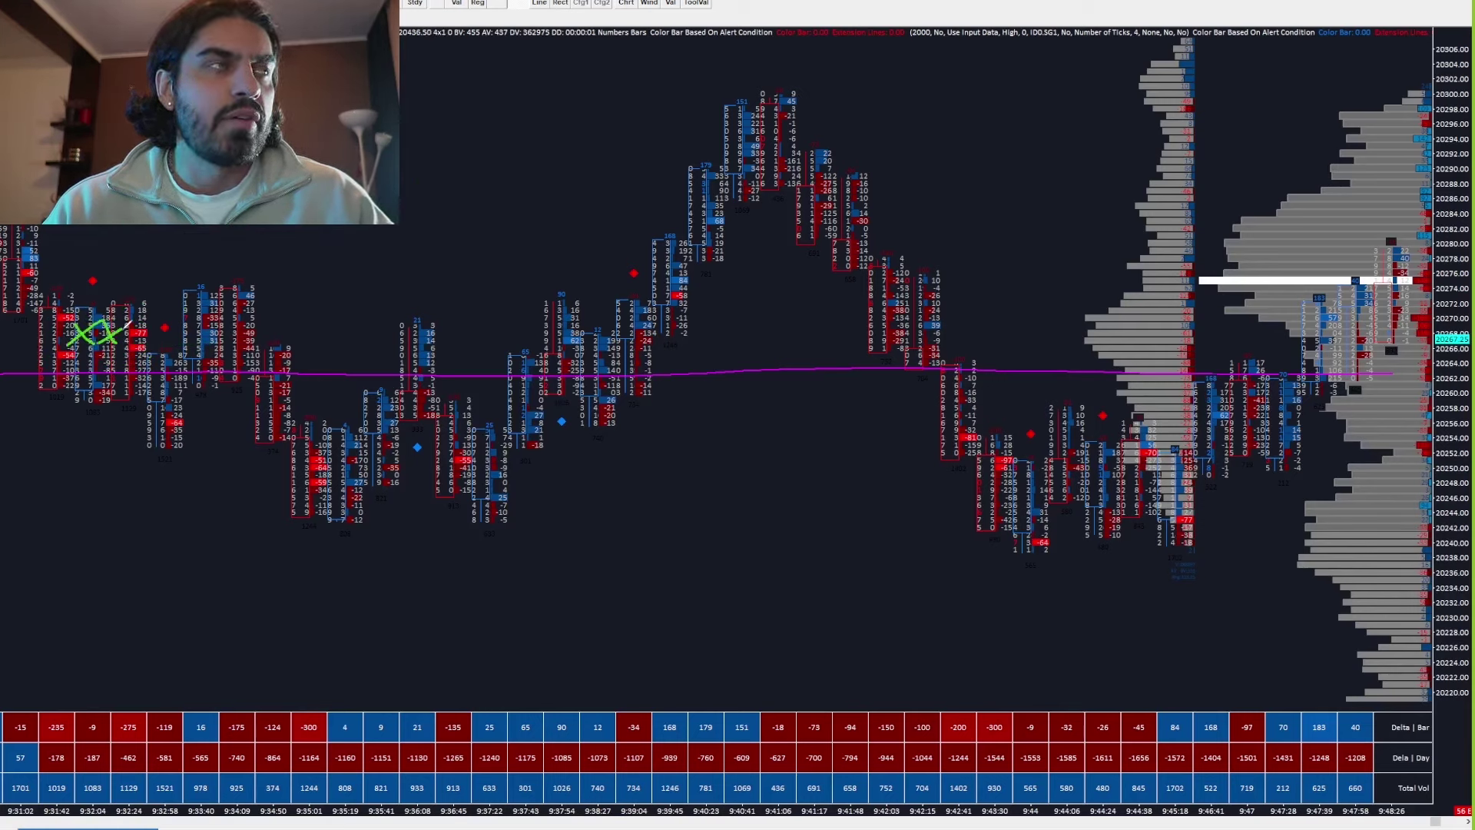
drag(133, 408, 222, 362)
mouse_move(332, 445)
mouse_down()
mouse_move(277, 519)
mouse_move(338, 521)
mouse_up()
drag(248, 487, 384, 481)
drag(265, 464, 394, 456)
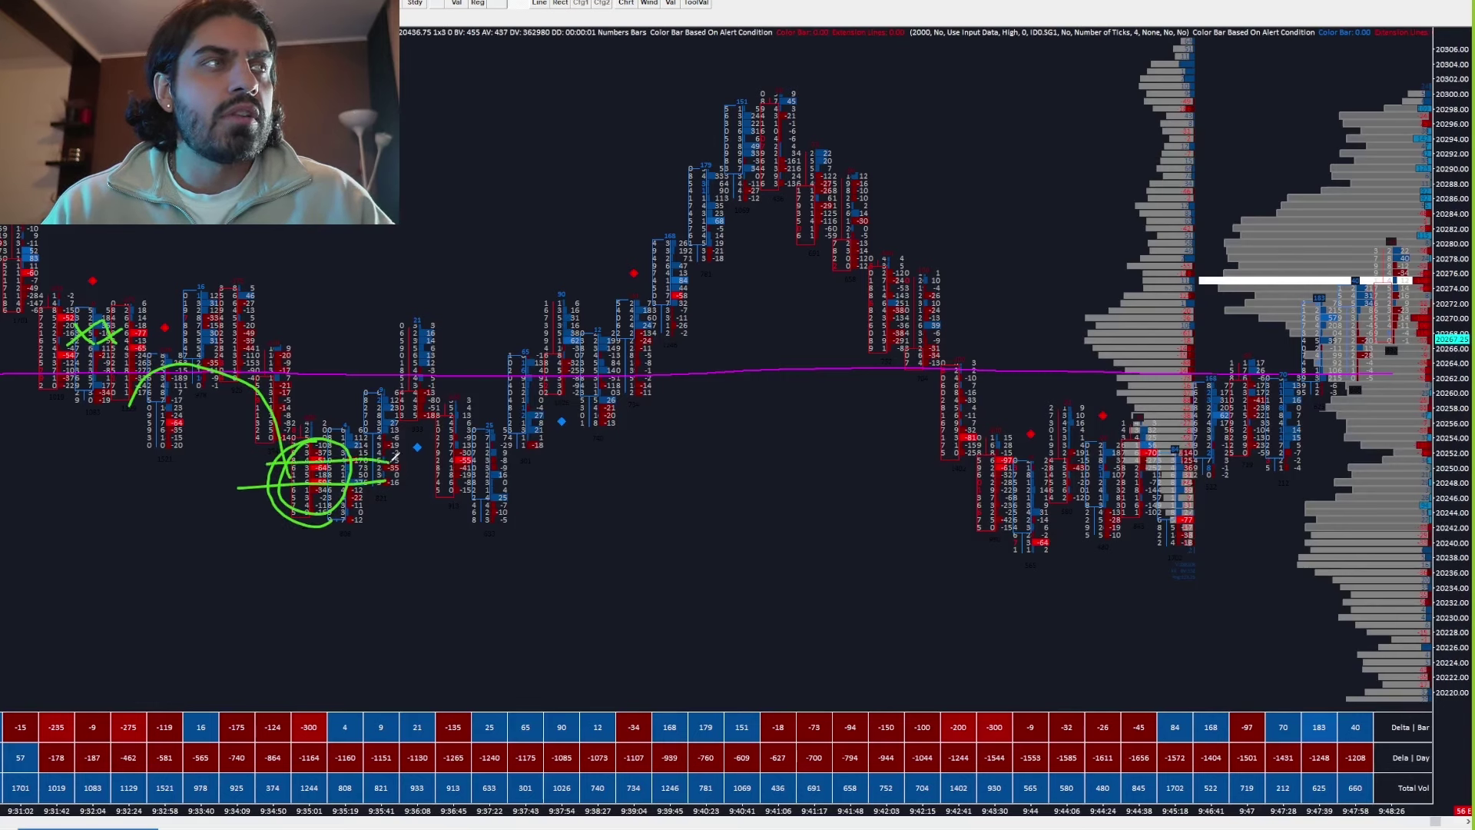
drag(279, 493, 1466, 482)
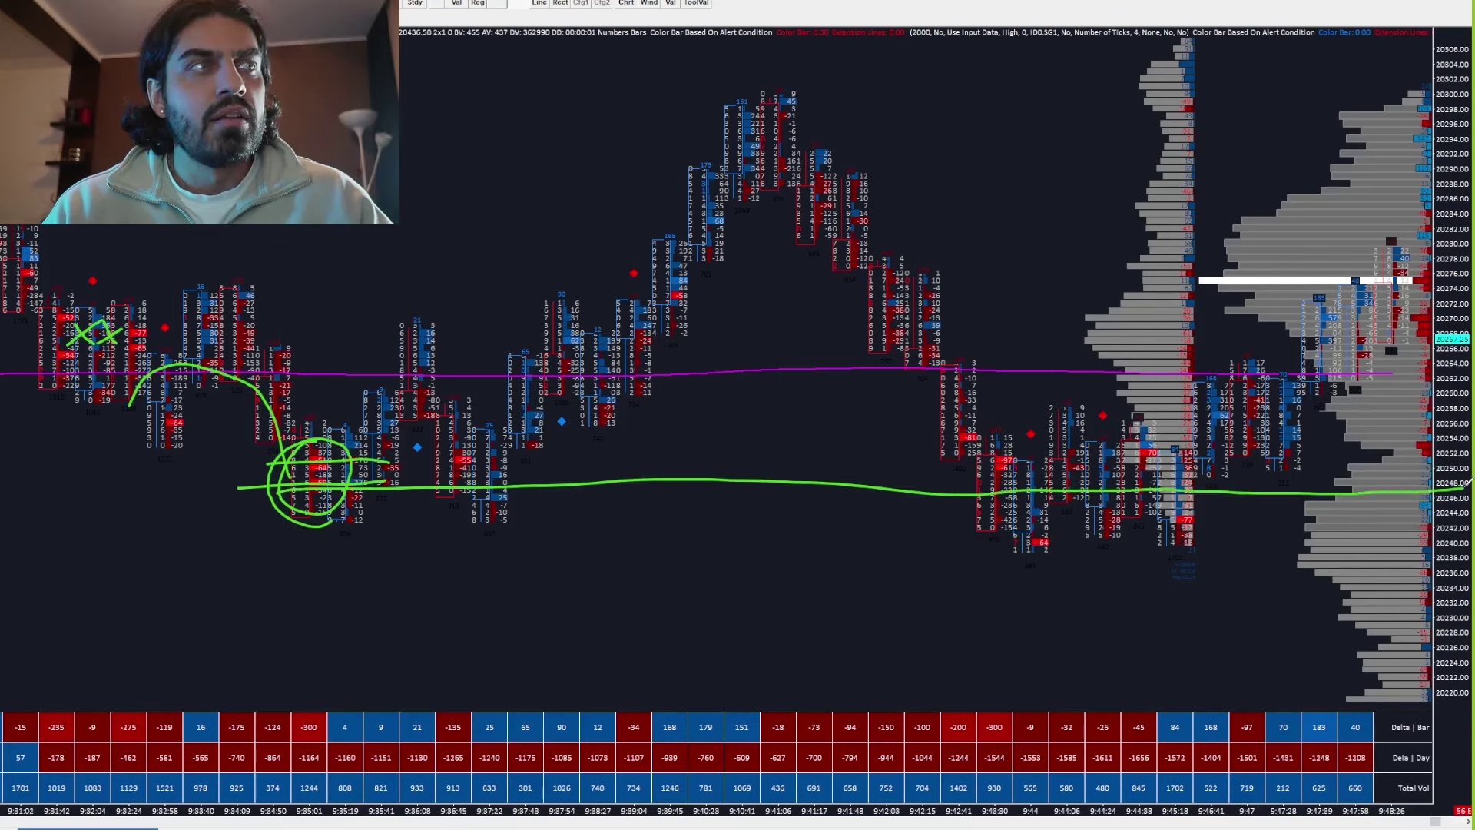
Step: Write and underline the 246 target below the chart with a second figure after it
drag(782, 596, 831, 631)
drag(850, 598, 870, 621)
mouse_move(861, 605)
mouse_down()
mouse_move(857, 643)
mouse_move(895, 637)
mouse_up()
drag(765, 664, 932, 659)
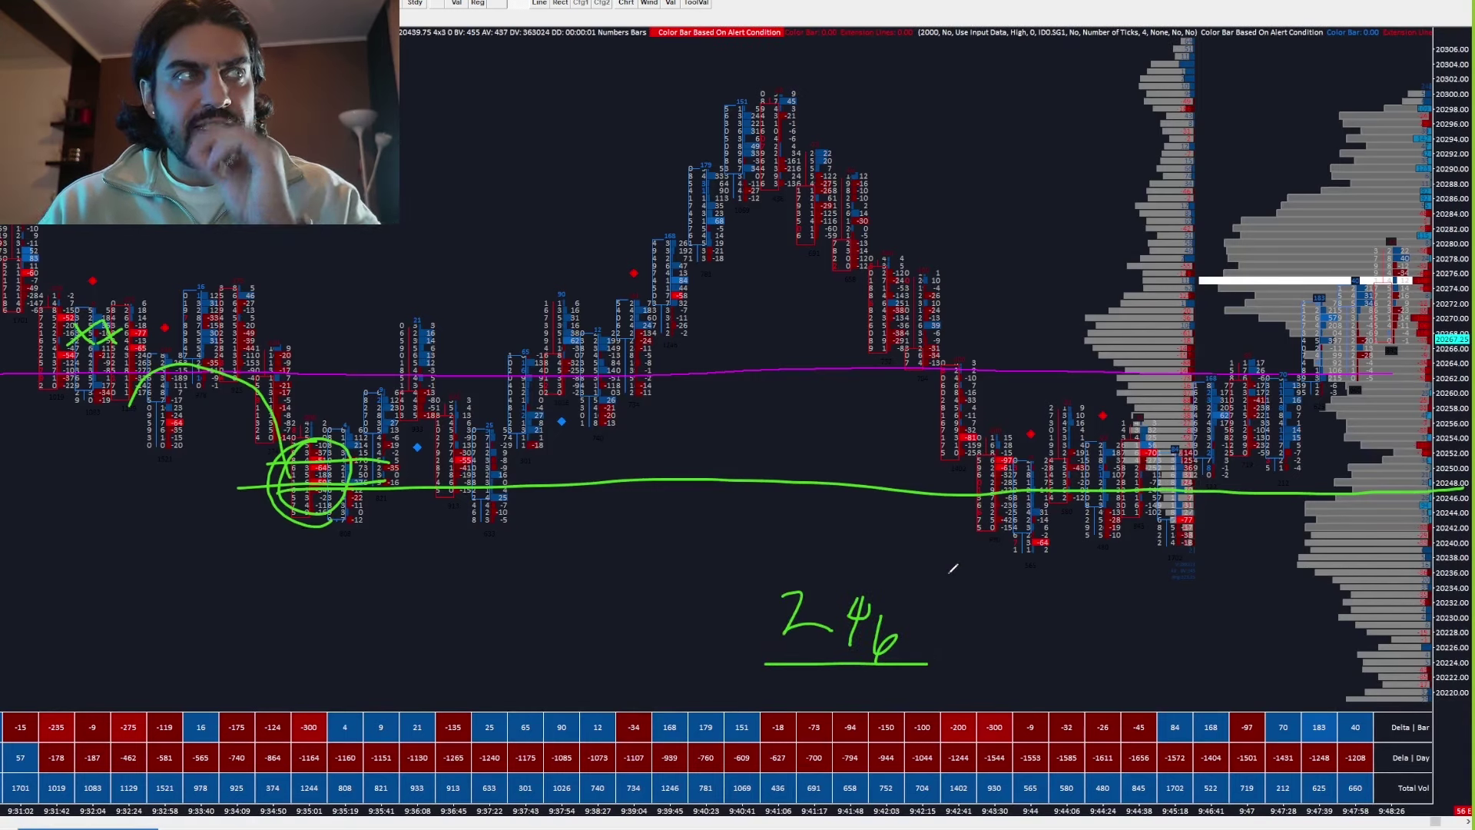
mouse_move(946, 575)
mouse_down()
mouse_move(918, 648)
mouse_move(976, 653)
mouse_up()
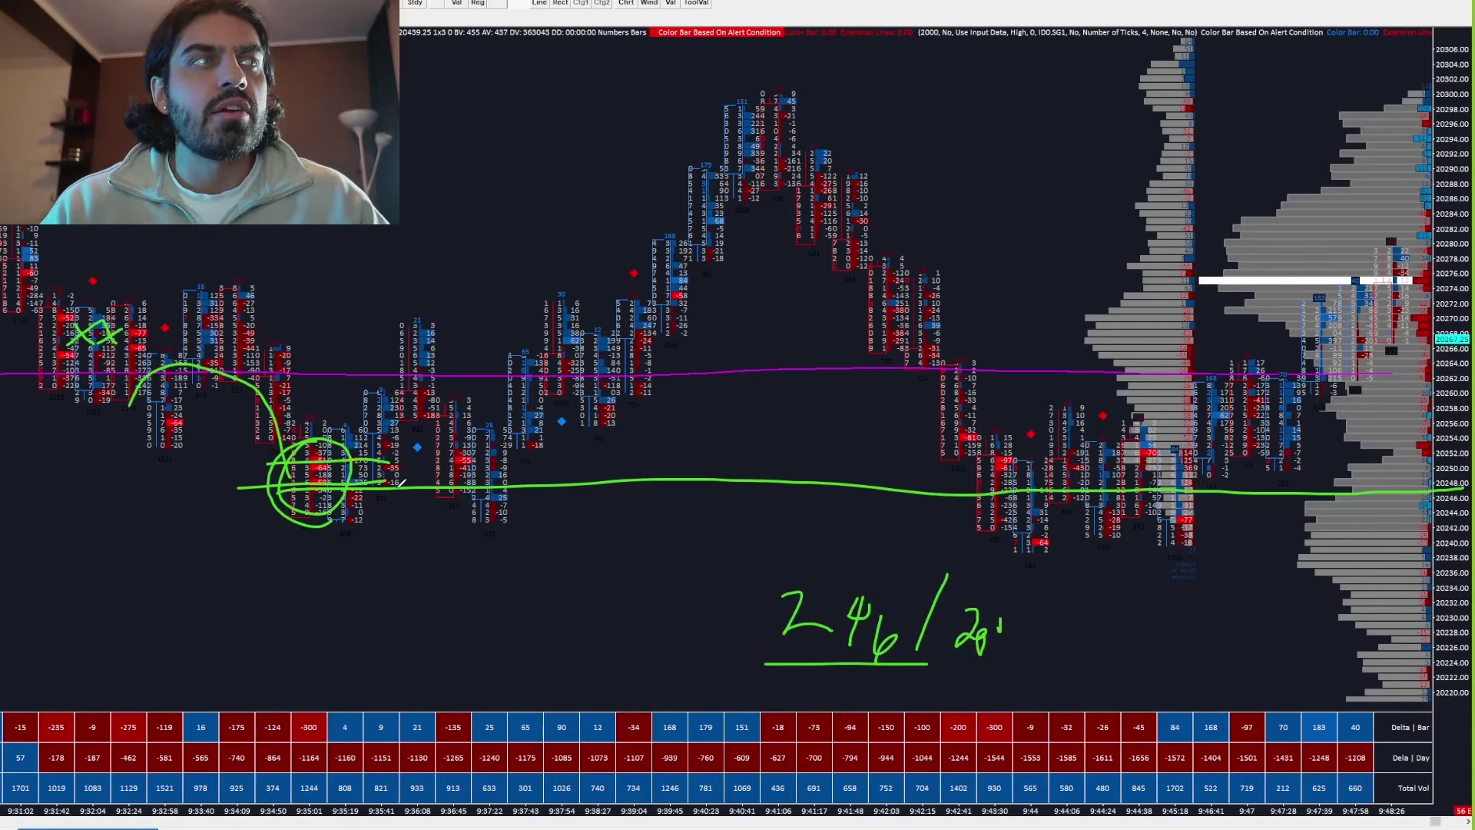
Step: Thicken the circle around the left cluster and draw arrows and lines up through the circles
mouse_move(303, 447)
mouse_down()
mouse_move(334, 495)
mouse_move(286, 476)
mouse_move(338, 473)
mouse_move(303, 492)
mouse_move(511, 270)
mouse_move(496, 311)
mouse_up()
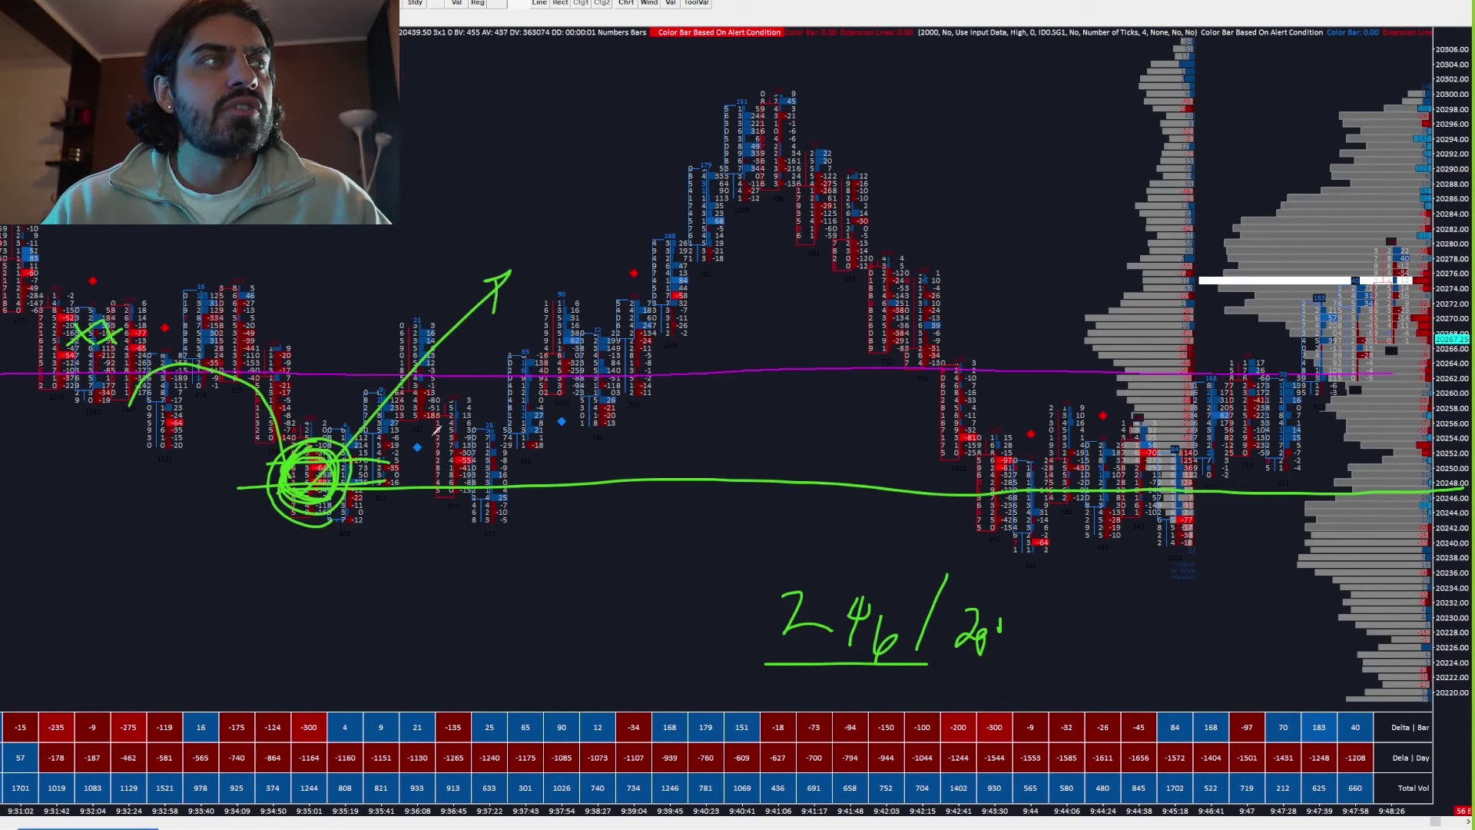
mouse_move(461, 450)
mouse_down()
mouse_move(442, 486)
mouse_move(425, 457)
mouse_move(571, 326)
mouse_move(563, 361)
mouse_up()
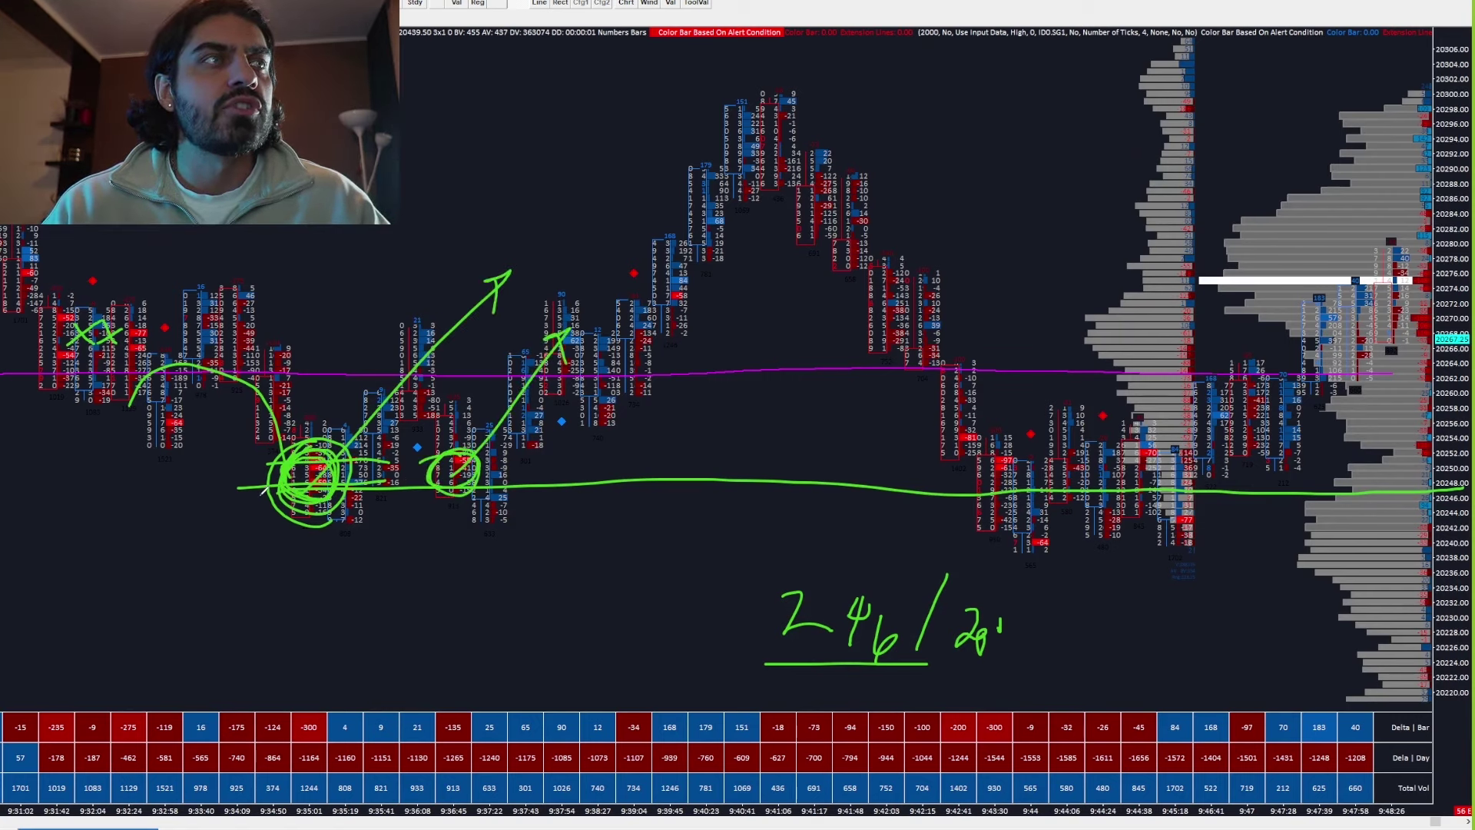
drag(242, 473, 536, 470)
mouse_move(366, 484)
mouse_down()
mouse_move(530, 476)
mouse_move(582, 454)
mouse_up()
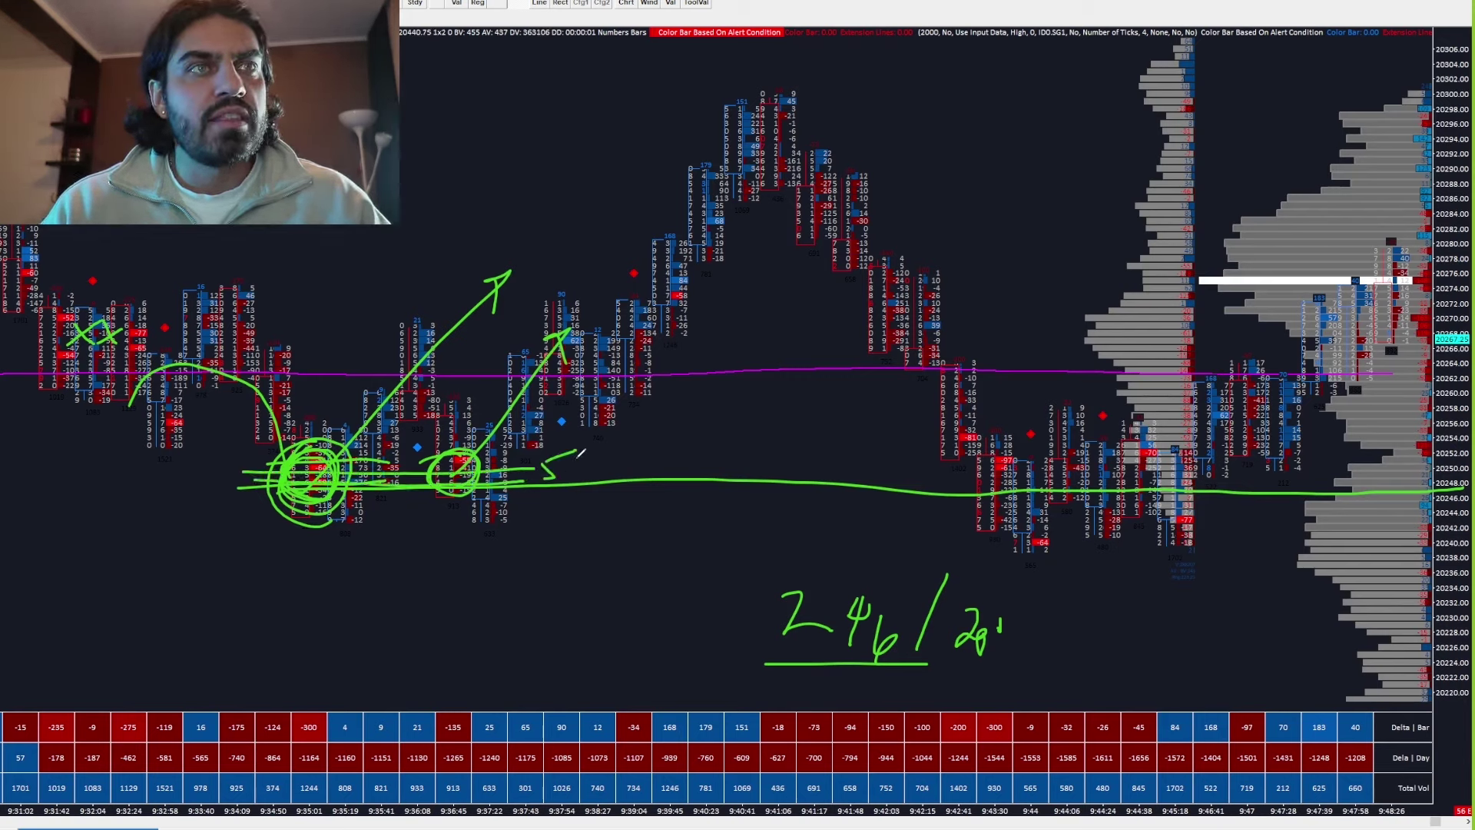
Step: Circle the 9:43 cluster, the low cluster beneath and two more, with a rising line and box
mouse_move(991, 448)
mouse_down()
mouse_move(977, 465)
mouse_move(1025, 461)
mouse_up()
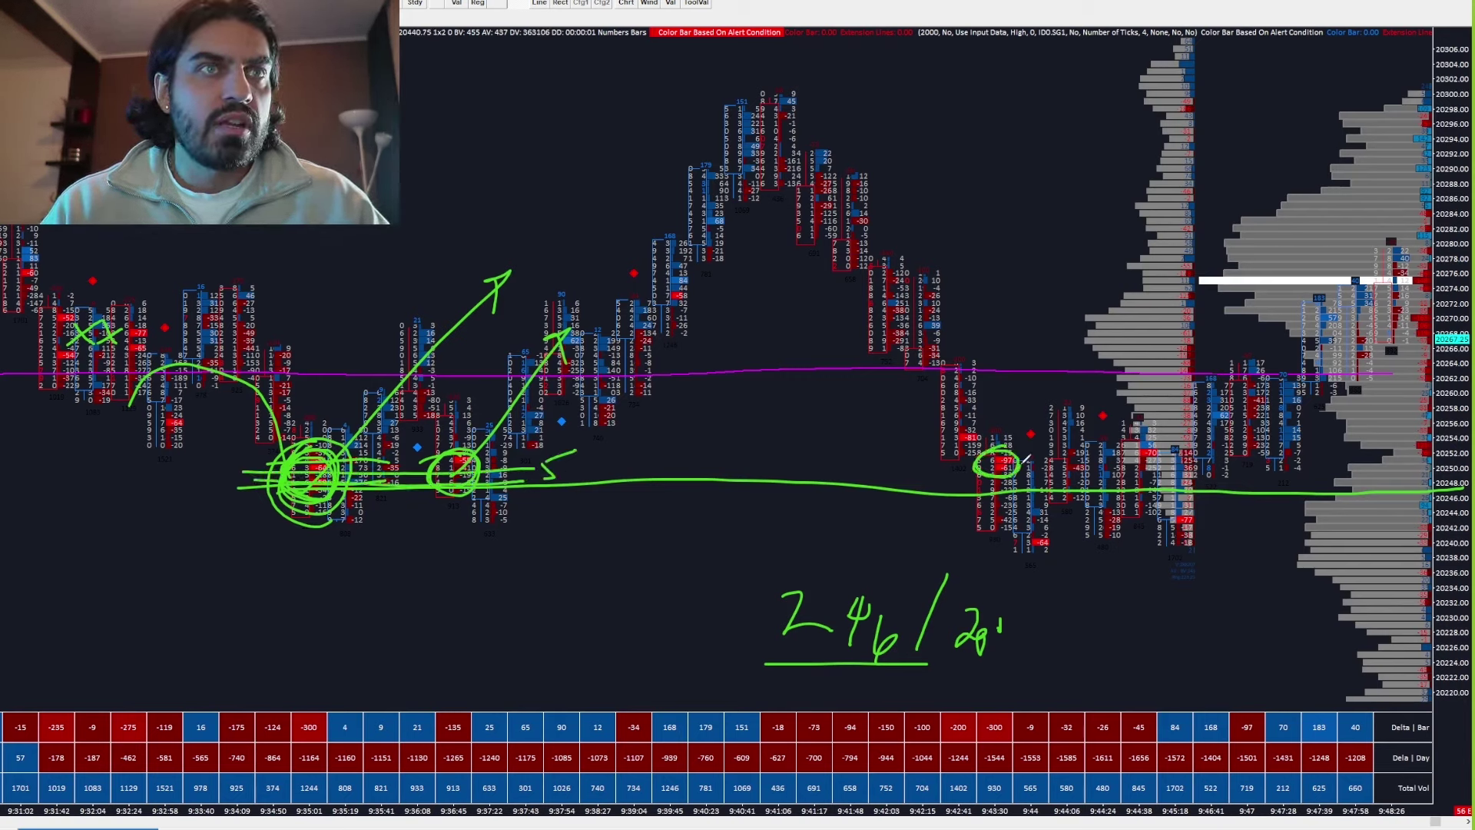
drag(887, 477, 958, 467)
mouse_move(1033, 530)
mouse_down()
mouse_move(1012, 547)
mouse_move(1048, 555)
mouse_move(1036, 543)
mouse_move(1156, 390)
mouse_move(1130, 441)
mouse_up()
mouse_move(1162, 495)
mouse_down()
mouse_move(1168, 507)
mouse_move(1287, 360)
mouse_up()
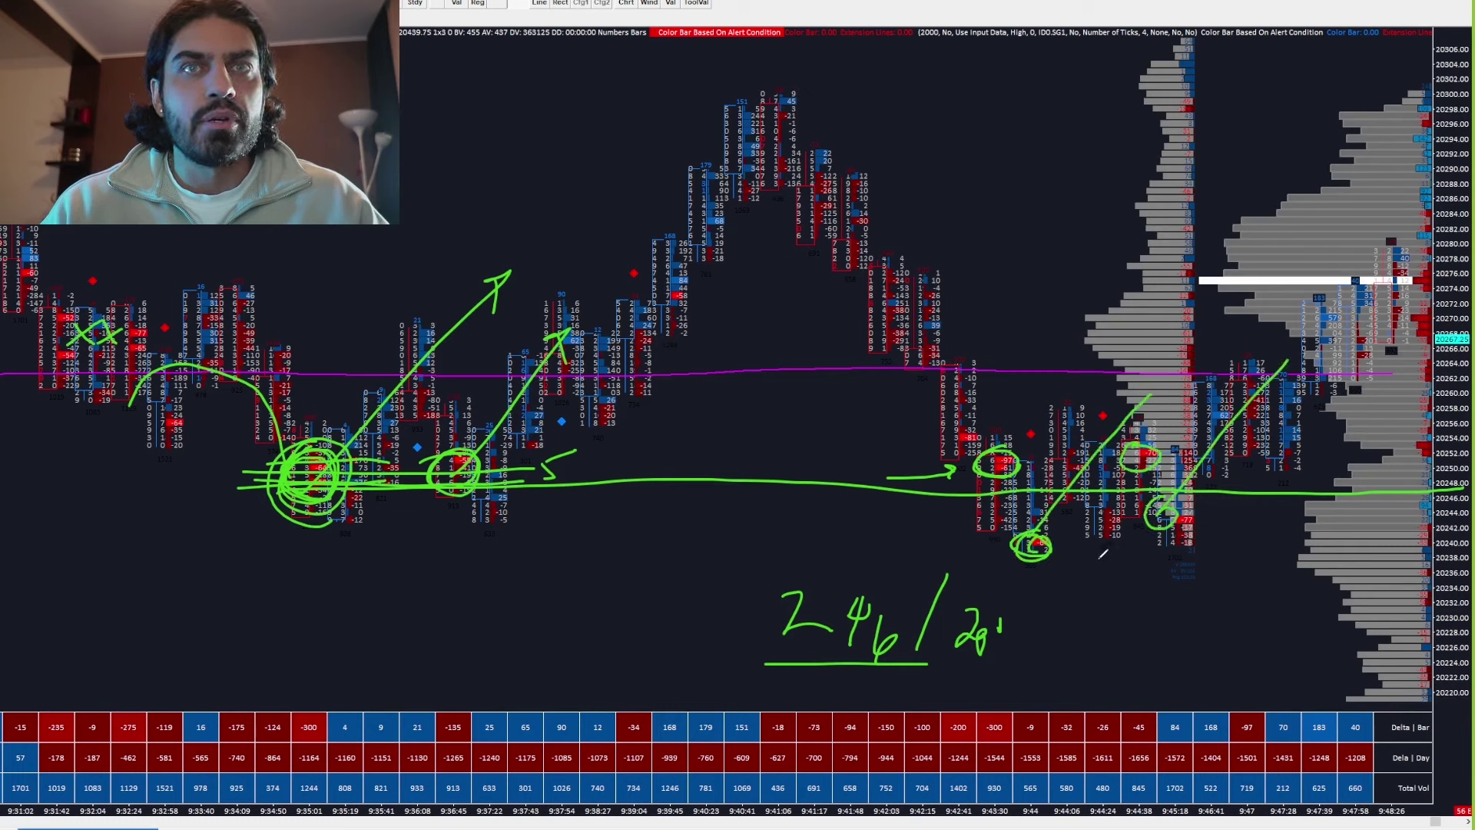
mouse_move(968, 465)
mouse_down()
mouse_move(1186, 508)
mouse_move(959, 436)
mouse_up()
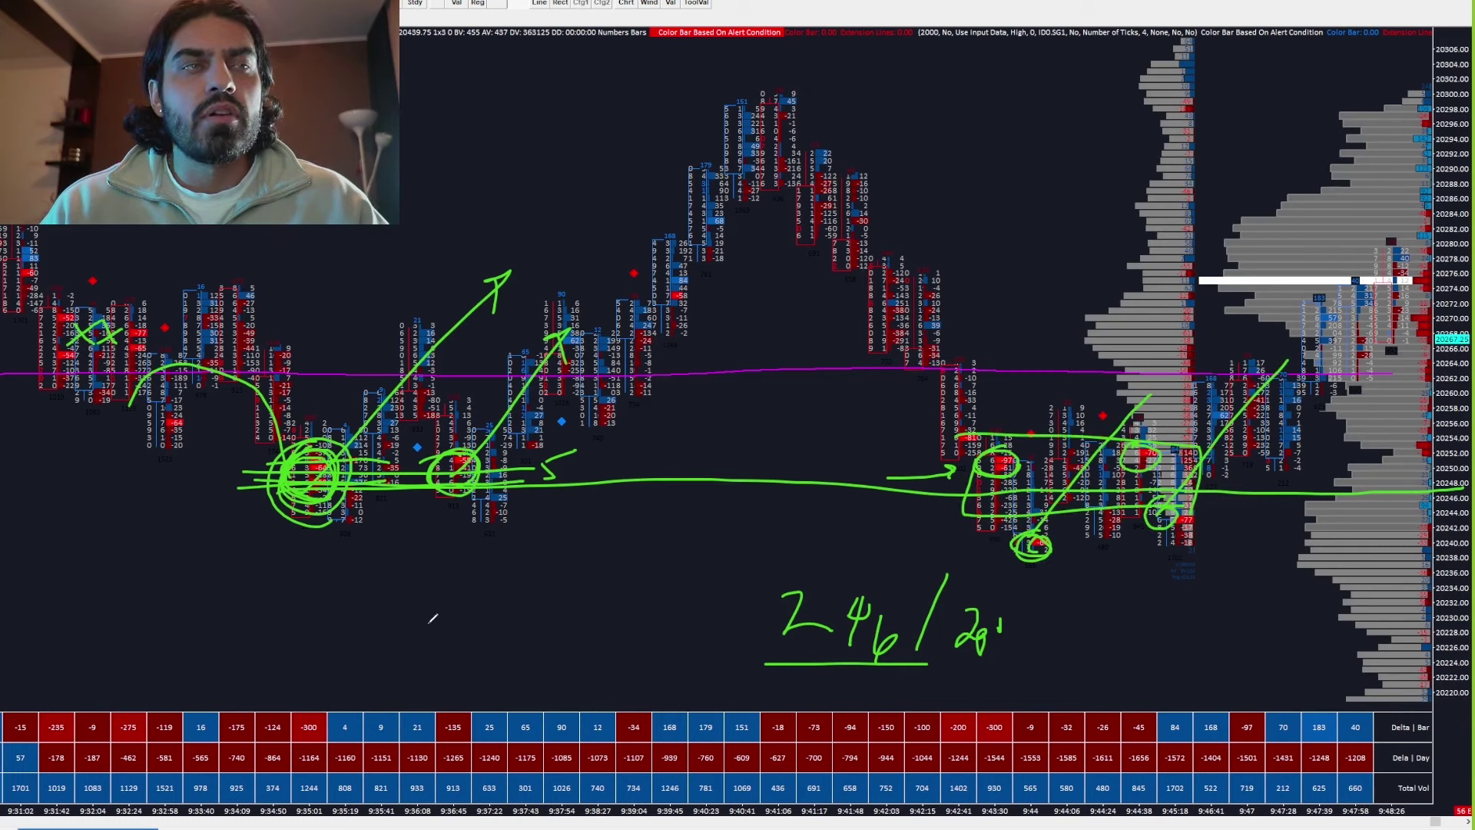
Step: Write and underline the 240 target below the left clusters with a points note beside it
mouse_move(427, 622)
mouse_down()
mouse_move(459, 645)
mouse_move(496, 629)
mouse_up()
mouse_move(510, 611)
mouse_down()
mouse_move(486, 657)
mouse_move(536, 642)
mouse_up()
drag(541, 614, 557, 660)
drag(424, 673, 575, 657)
drag(611, 595, 604, 618)
mouse_move(613, 607)
mouse_down()
mouse_move(620, 623)
mouse_move(654, 614)
mouse_up()
Step: Enclose the right and left cluster groups in ellipses, then clear all hand-drawn markings
mouse_move(1052, 444)
mouse_down()
mouse_move(1183, 460)
mouse_move(1175, 477)
mouse_move(1098, 438)
mouse_up()
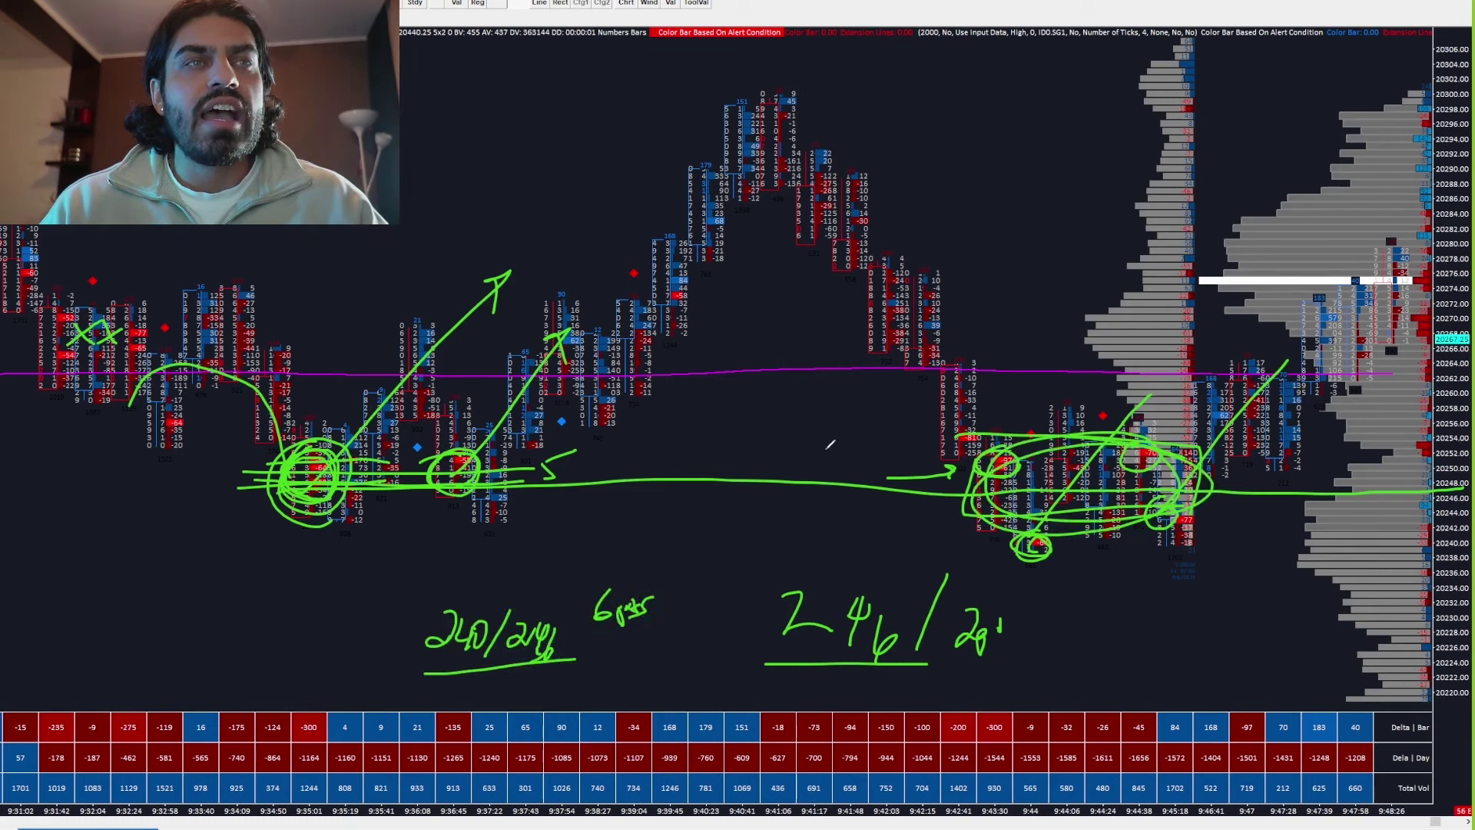
mouse_move(407, 443)
mouse_down()
mouse_move(240, 484)
mouse_move(350, 447)
mouse_up()
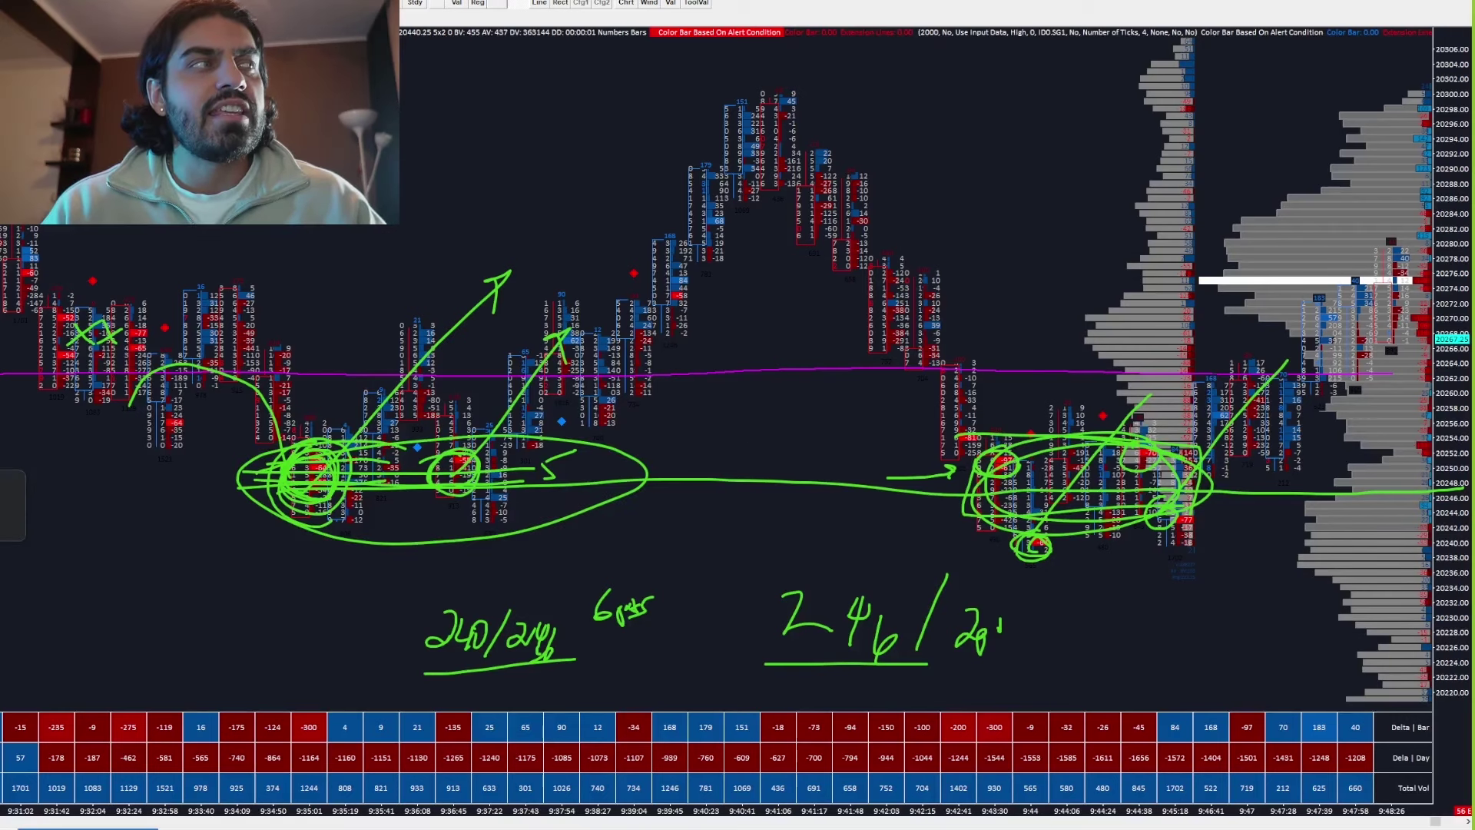
key(e)
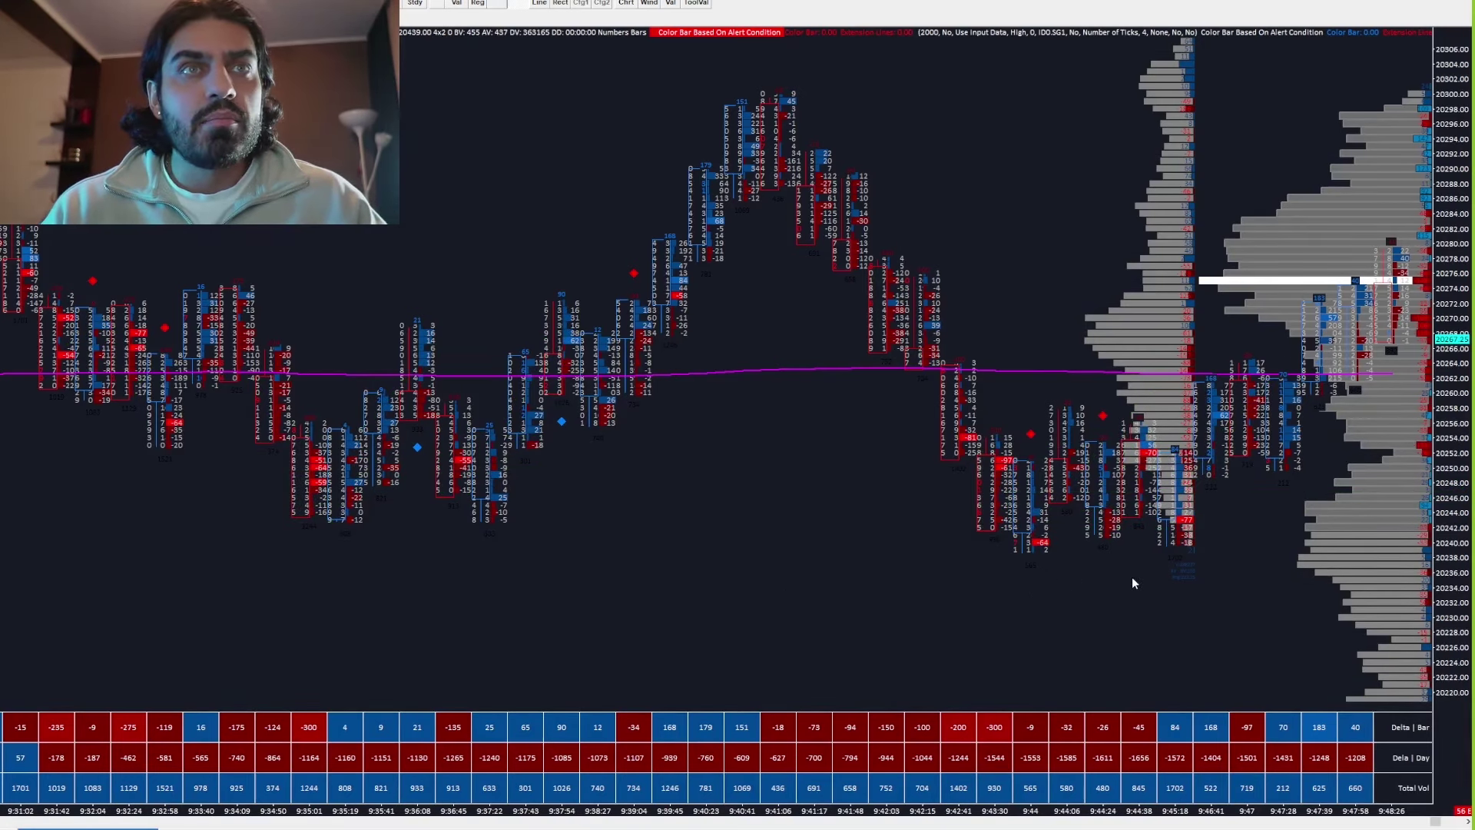
Step: Show later bars, circle the 9:43–9:45 bars, and mark an X with level lines at the right bars
drag(1045, 580, 680, 547)
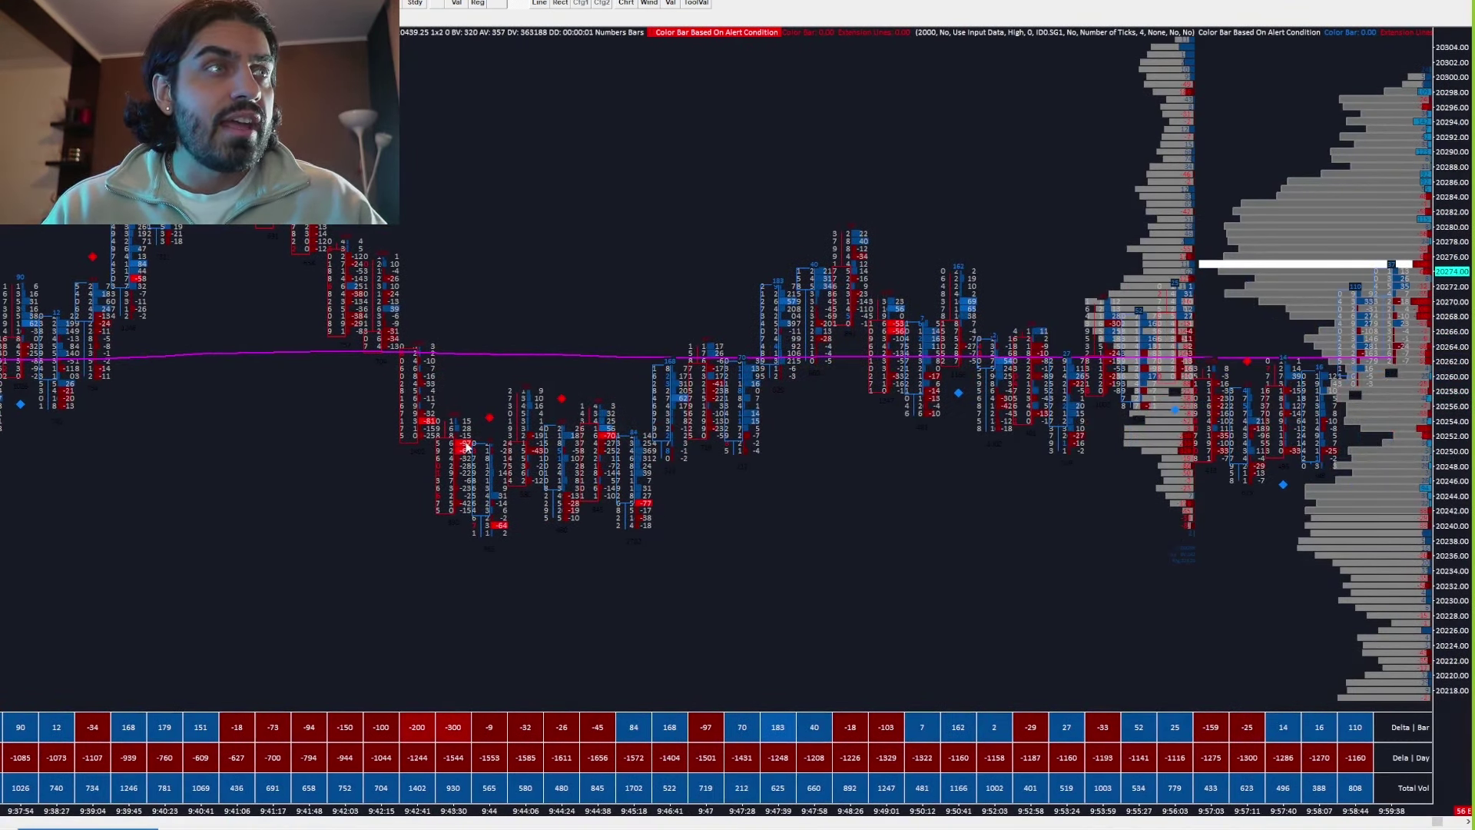
mouse_move(599, 421)
mouse_down()
mouse_move(607, 438)
mouse_move(499, 442)
mouse_move(733, 447)
mouse_up()
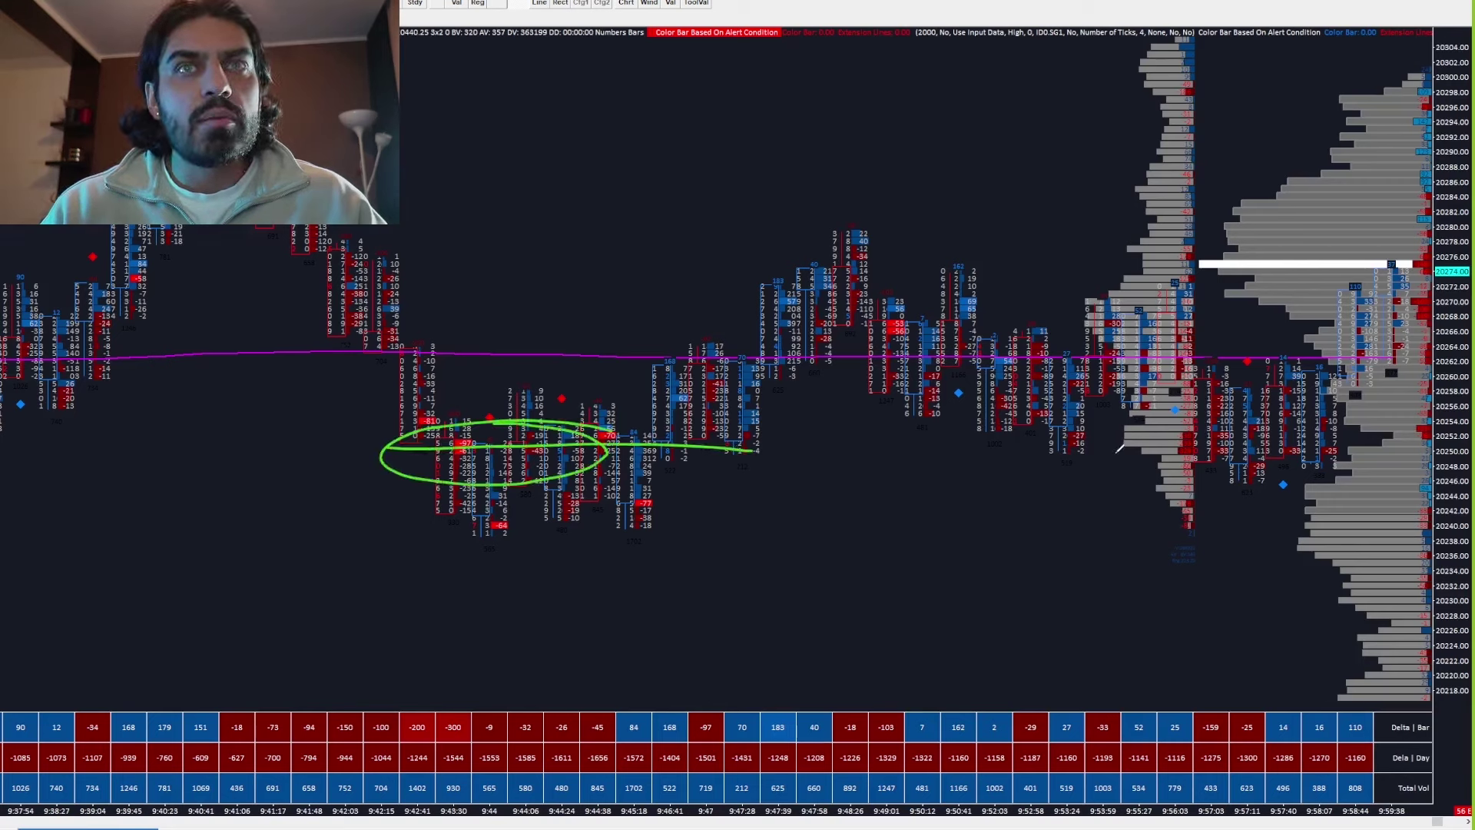
drag(1116, 446, 1135, 474)
drag(1105, 477, 1166, 449)
drag(1002, 468, 1318, 456)
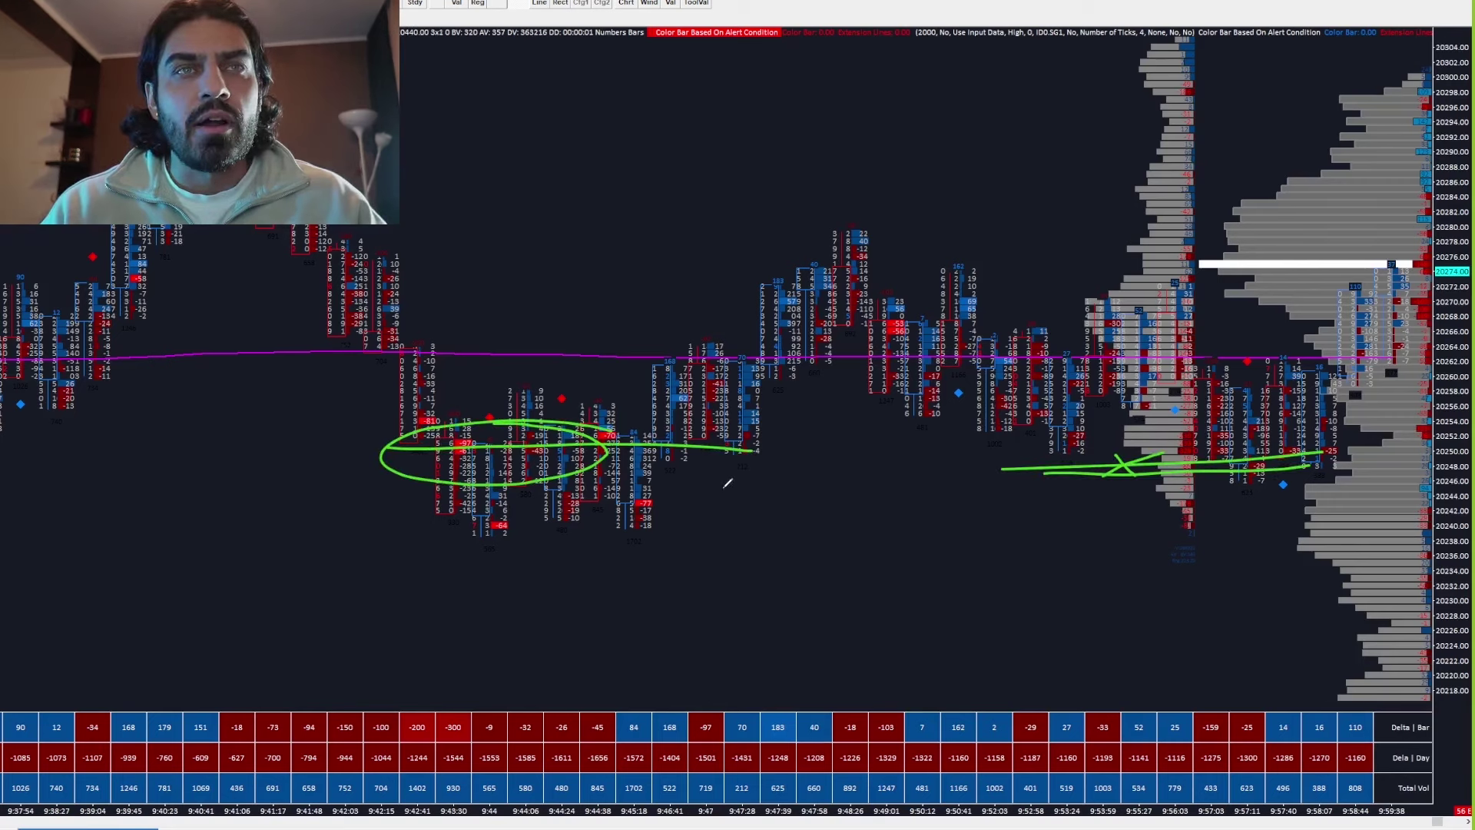
mouse_move(600, 422)
mouse_down()
mouse_move(646, 427)
mouse_move(559, 439)
mouse_up()
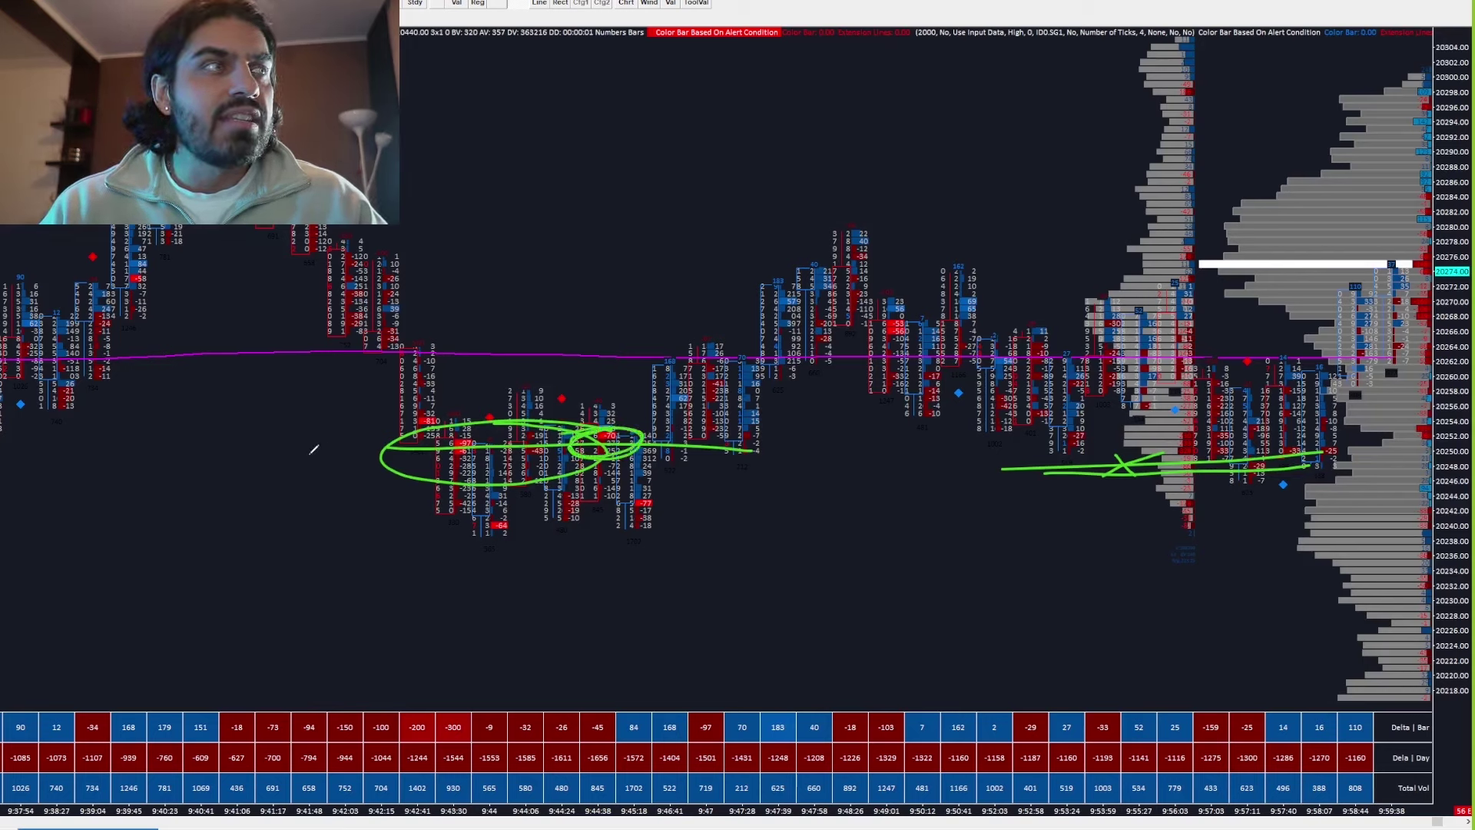
Step: Draw a level line, an arrow up to the circled 2380 target with a 30 note, and long lower lines
mouse_move(3, 460)
mouse_down()
mouse_move(561, 463)
mouse_move(495, 480)
mouse_move(891, 265)
mouse_move(870, 286)
mouse_up()
drag(785, 234, 914, 229)
drag(745, 225, 782, 225)
mouse_move(848, 163)
mouse_down()
mouse_move(891, 173)
mouse_move(826, 165)
mouse_move(868, 188)
mouse_move(894, 140)
mouse_up()
drag(621, 165, 626, 204)
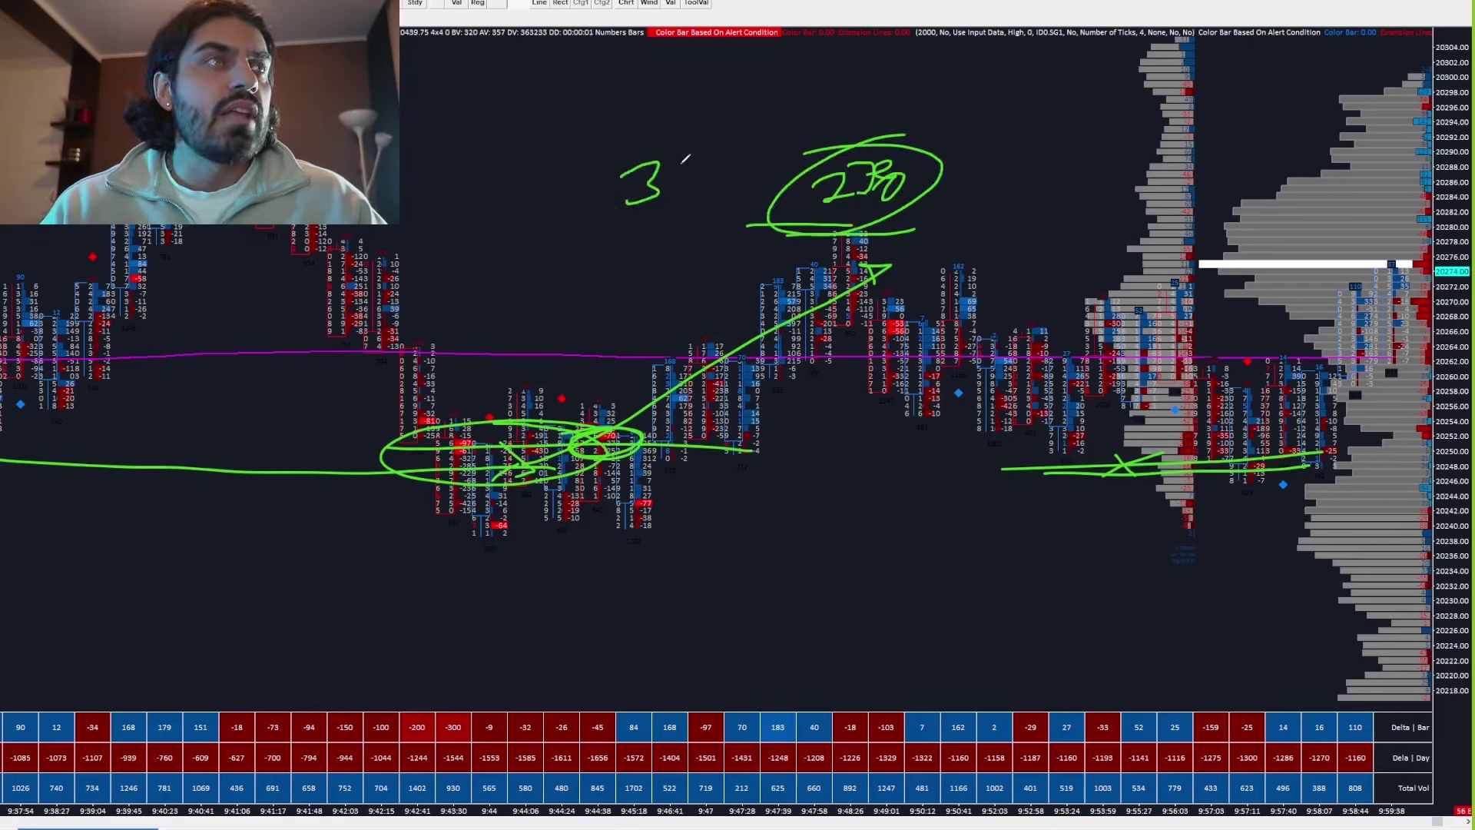
drag(684, 162, 715, 159)
mouse_move(576, 434)
mouse_down()
mouse_move(446, 491)
mouse_move(842, 464)
mouse_move(1387, 482)
mouse_up()
mouse_move(661, 460)
mouse_down()
mouse_move(1298, 441)
mouse_move(1367, 422)
mouse_up()
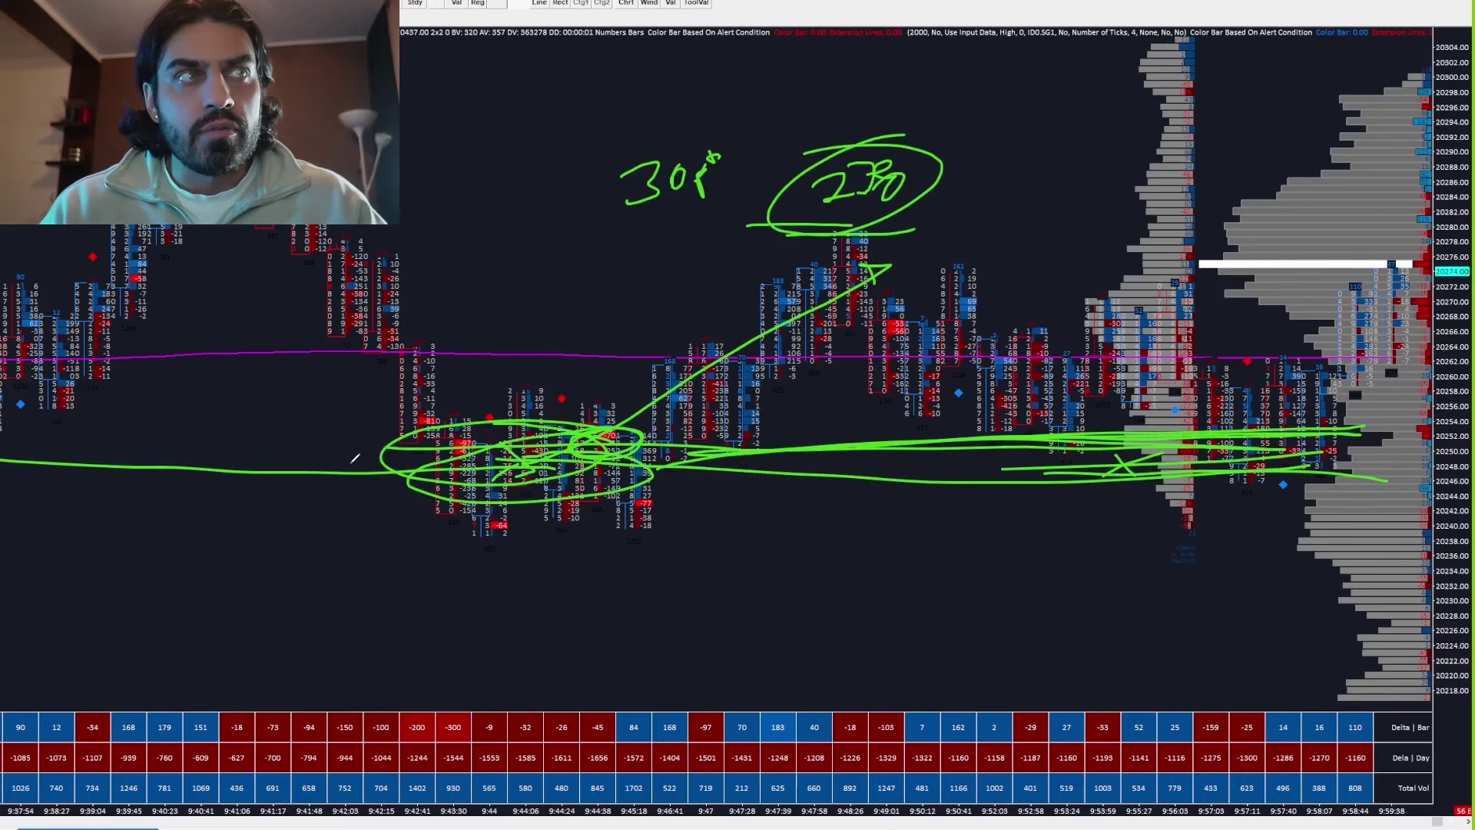
Step: Erase all hand-drawn markings and advance the footprint chart to the bars around 10:00
key(e)
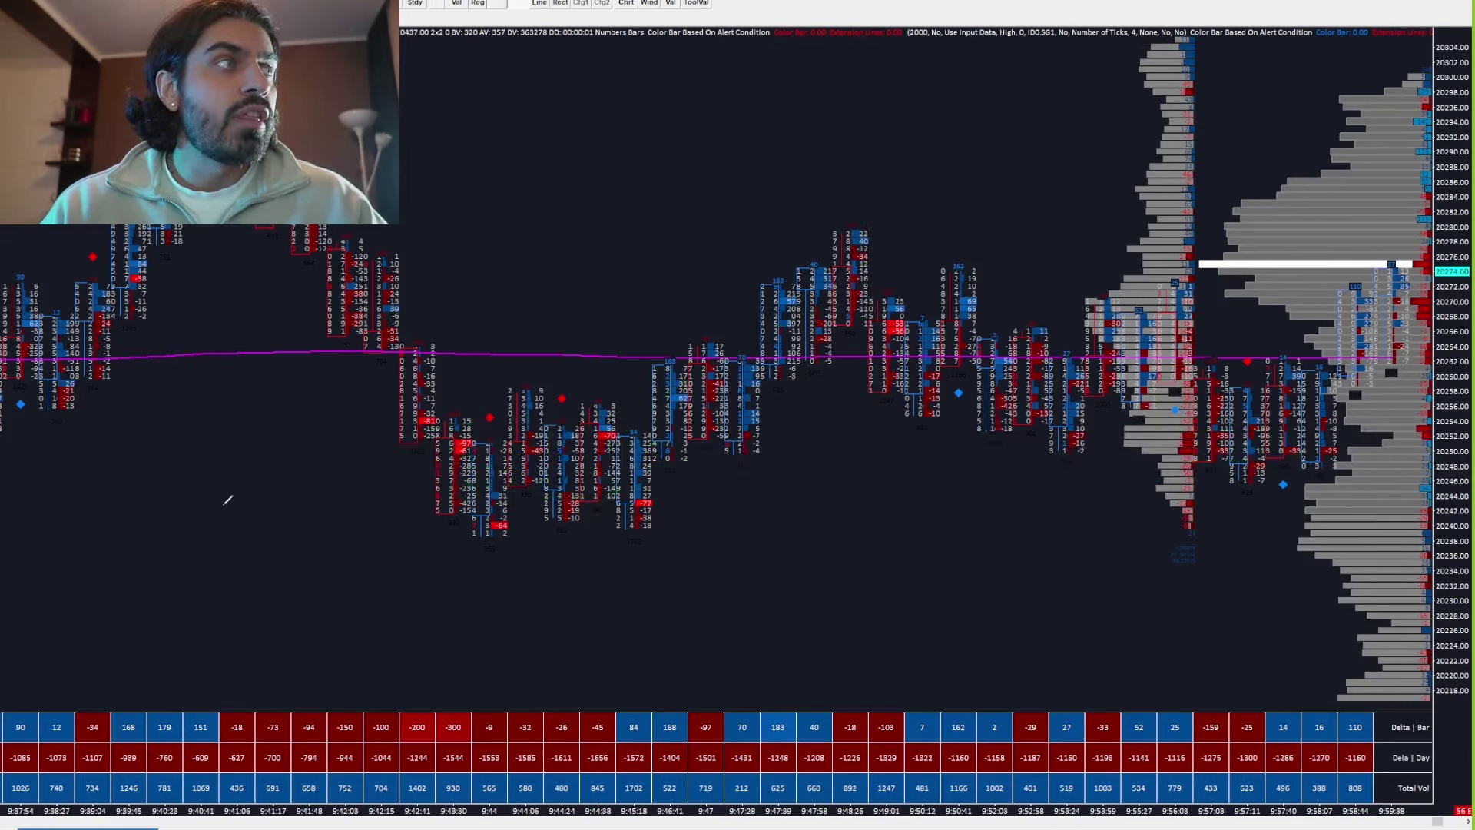
drag(986, 537, 146, 569)
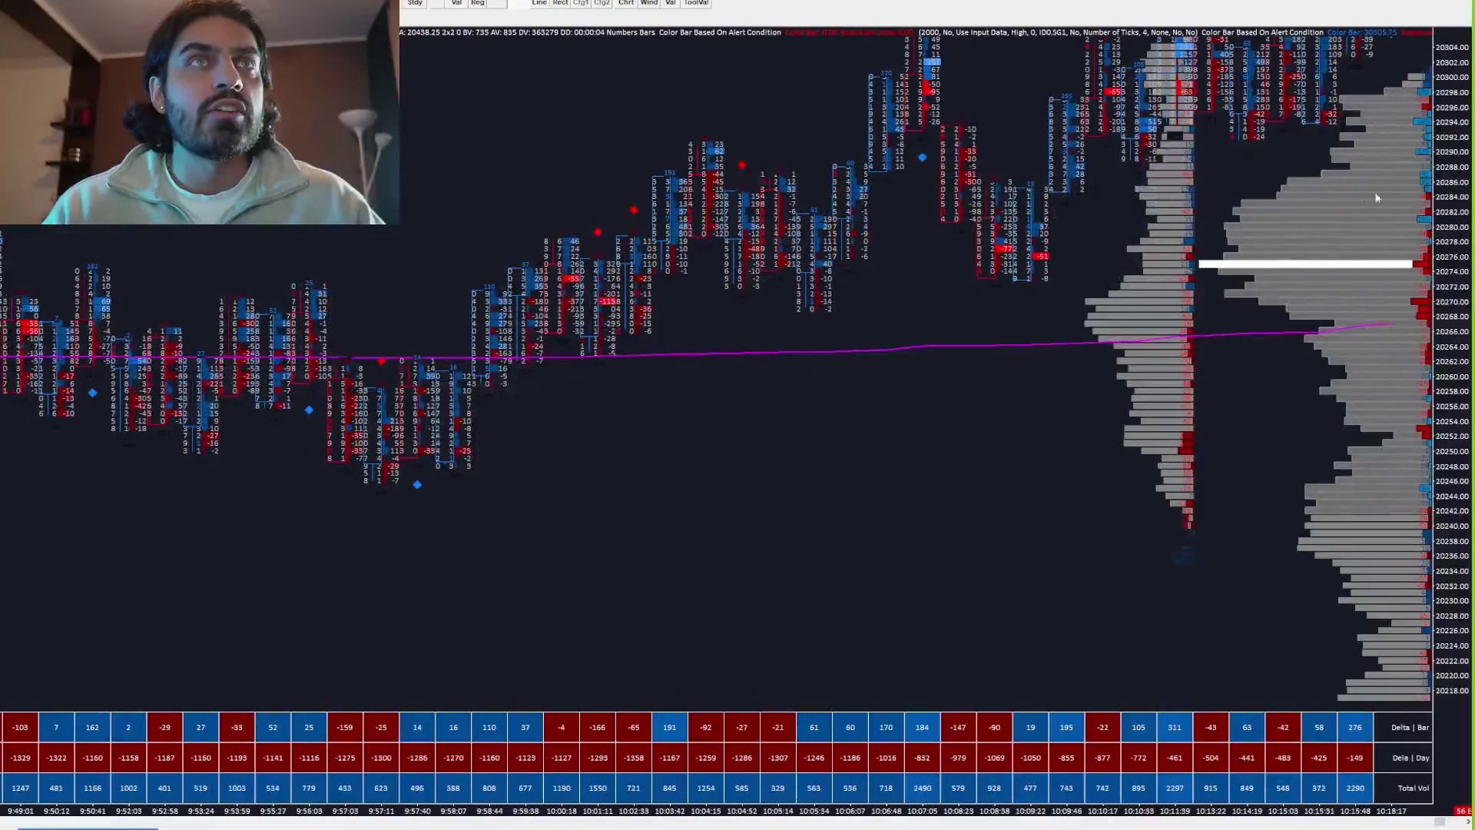
drag(1447, 192, 1400, 403)
drag(1215, 451, 495, 547)
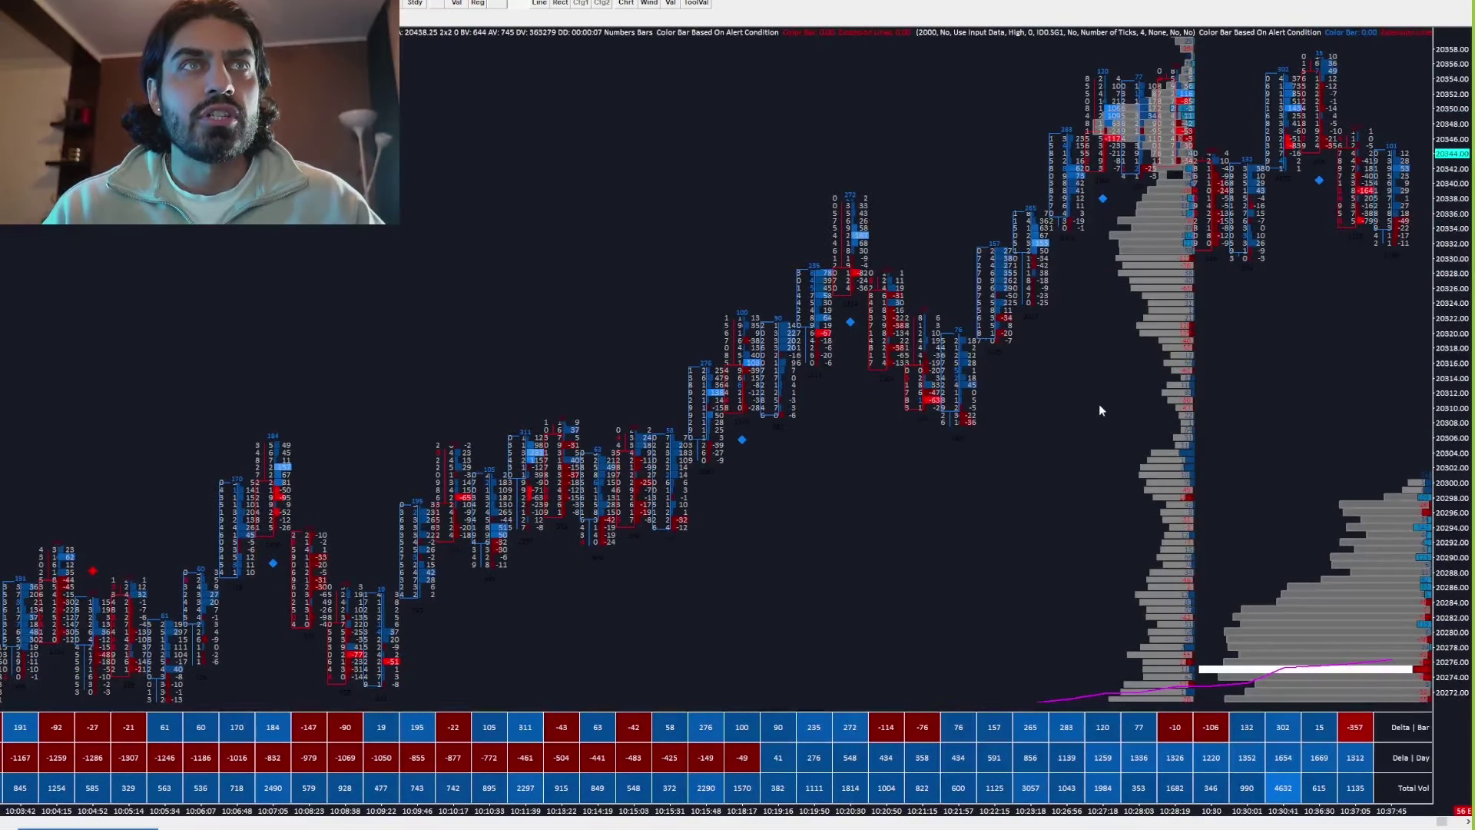
Step: Pan further through the midday bars, then scroll back to frame the 10:10–10:54 bars
drag(1098, 411, 645, 411)
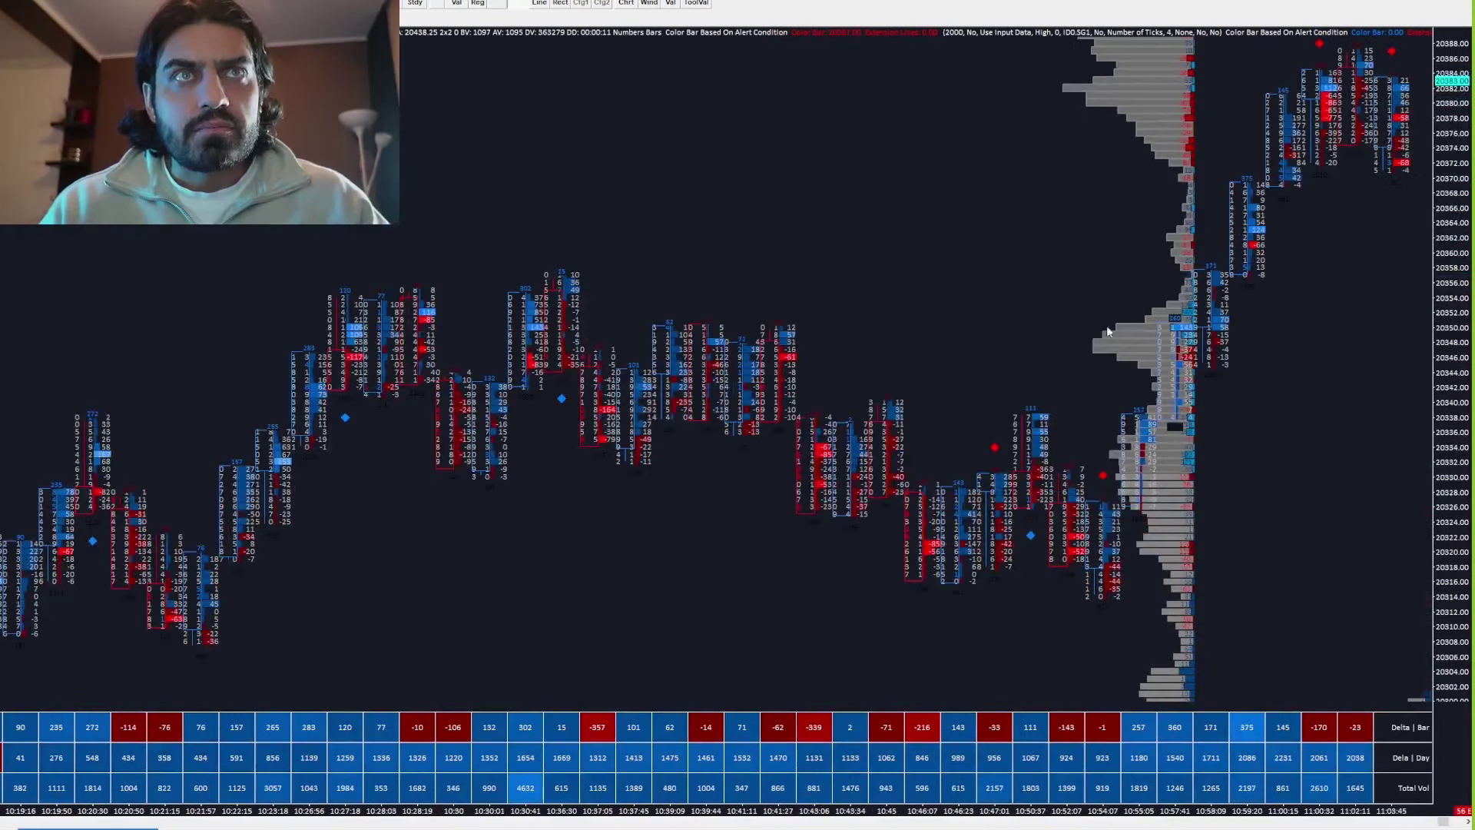
drag(1285, 303, 751, 336)
drag(1305, 309, 517, 384)
drag(1196, 320, 1080, 321)
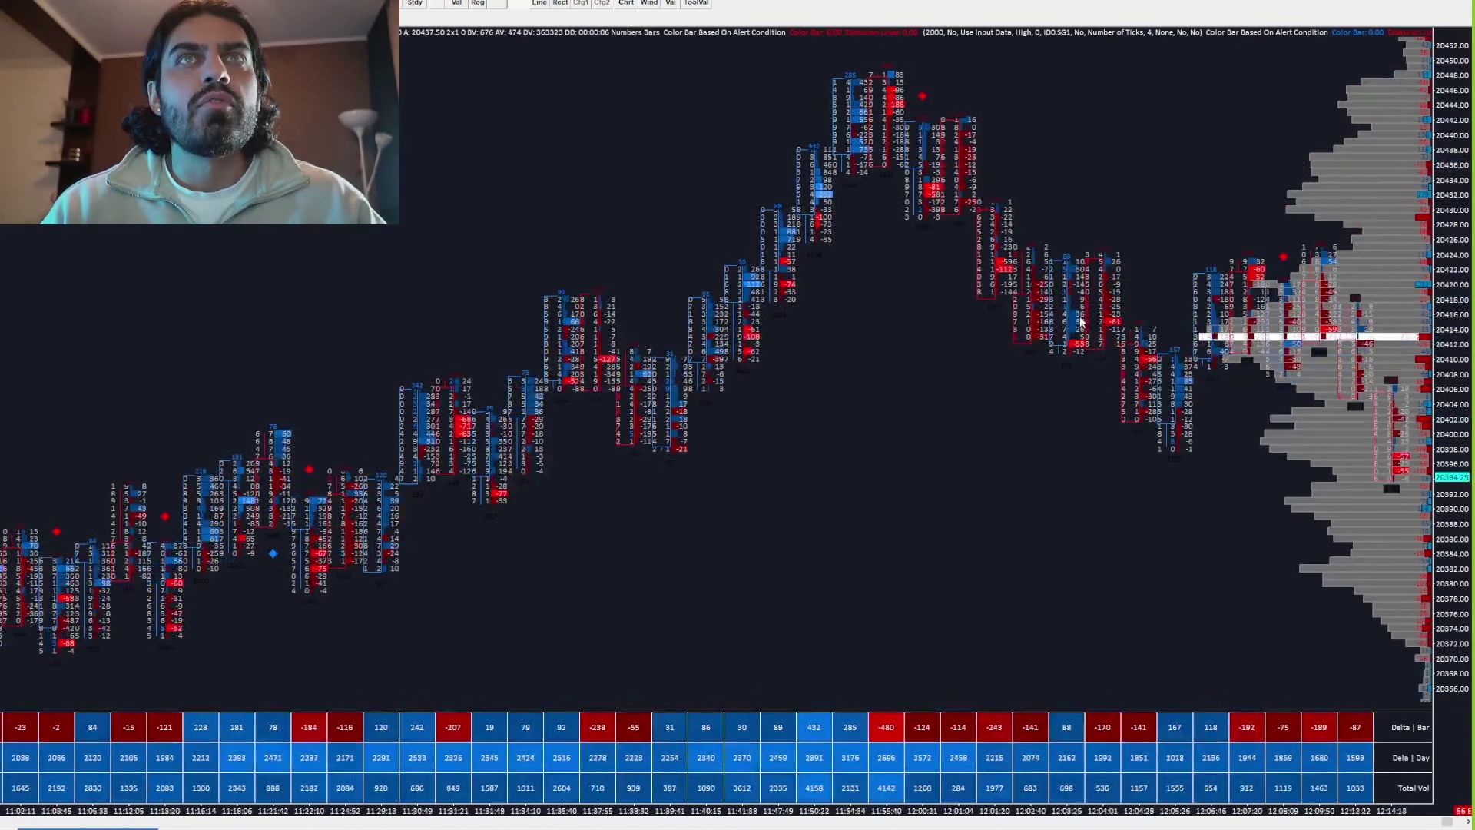
scroll(990, 390, up, 10)
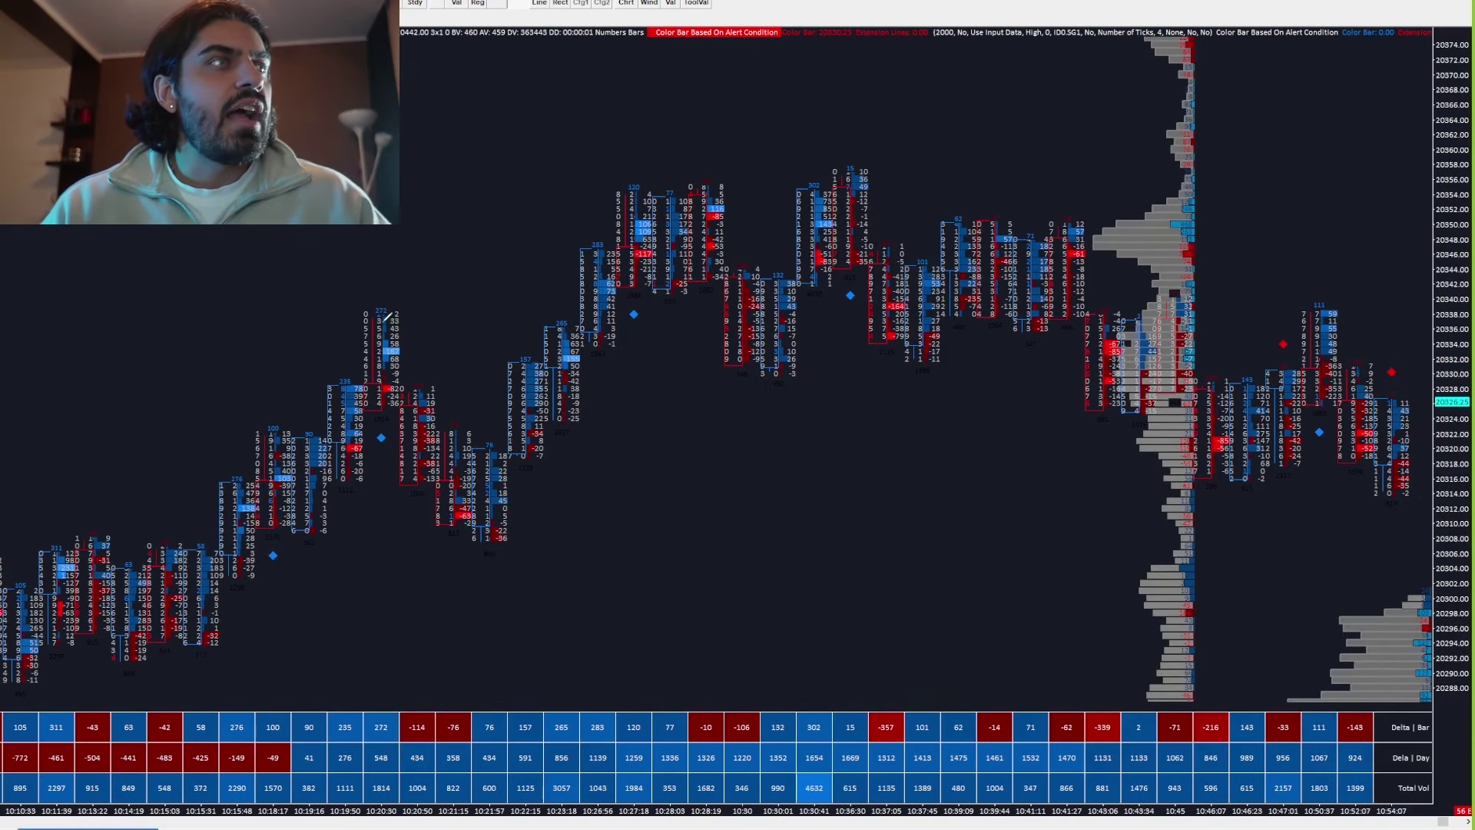
Step: Circle the 10:20:30 footprint bar, the tops of the 10:27 bars, and the volume-profile bulge
mouse_move(389, 316)
mouse_down()
mouse_move(381, 326)
mouse_move(476, 344)
mouse_up()
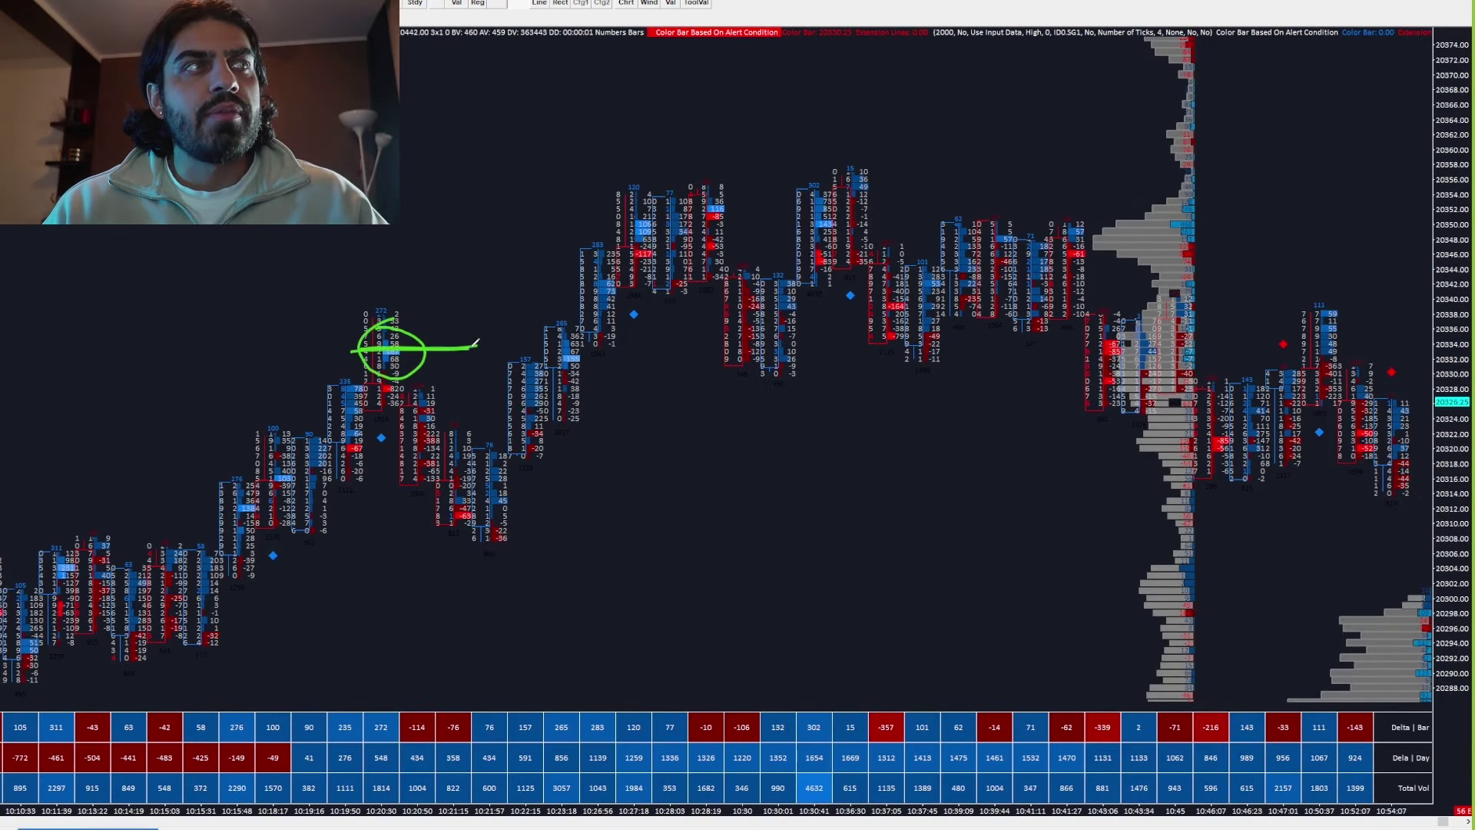
drag(1388, 349, 1452, 347)
mouse_move(719, 190)
mouse_down()
mouse_move(622, 198)
mouse_move(728, 204)
mouse_move(624, 193)
mouse_up()
mouse_move(1183, 183)
mouse_down()
mouse_move(1137, 247)
mouse_move(1198, 184)
mouse_move(1209, 246)
mouse_up()
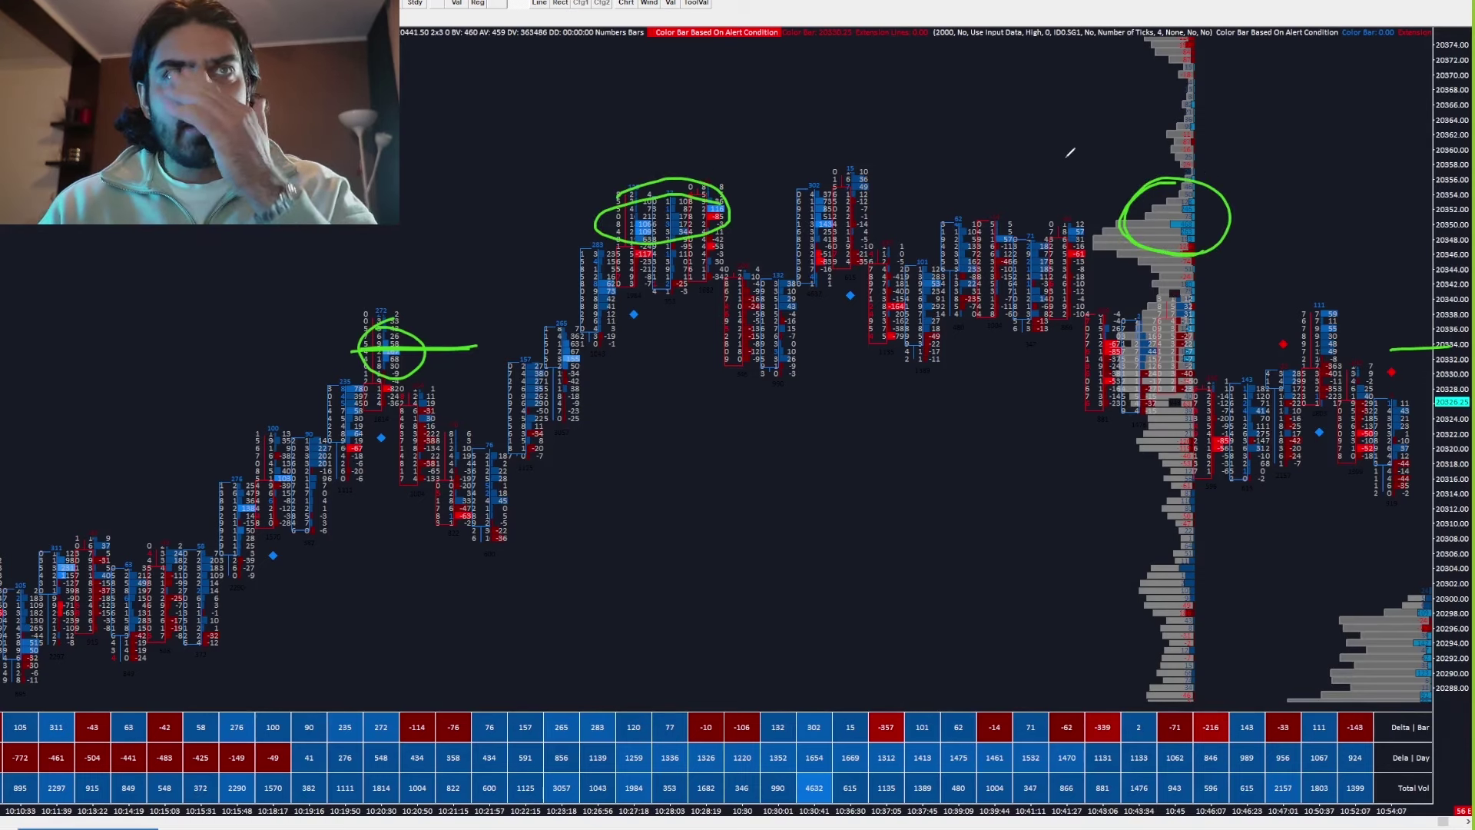
Step: Add an arrow to the profile bulge, write the 500 and 3ap notes, and draw a long level line
mouse_move(1066, 157)
mouse_down()
mouse_move(1115, 195)
mouse_move(1100, 192)
mouse_up()
mouse_move(963, 109)
mouse_down()
mouse_move(941, 134)
mouse_move(1008, 117)
mouse_up()
drag(1252, 163, 1302, 171)
drag(1199, 244, 1189, 196)
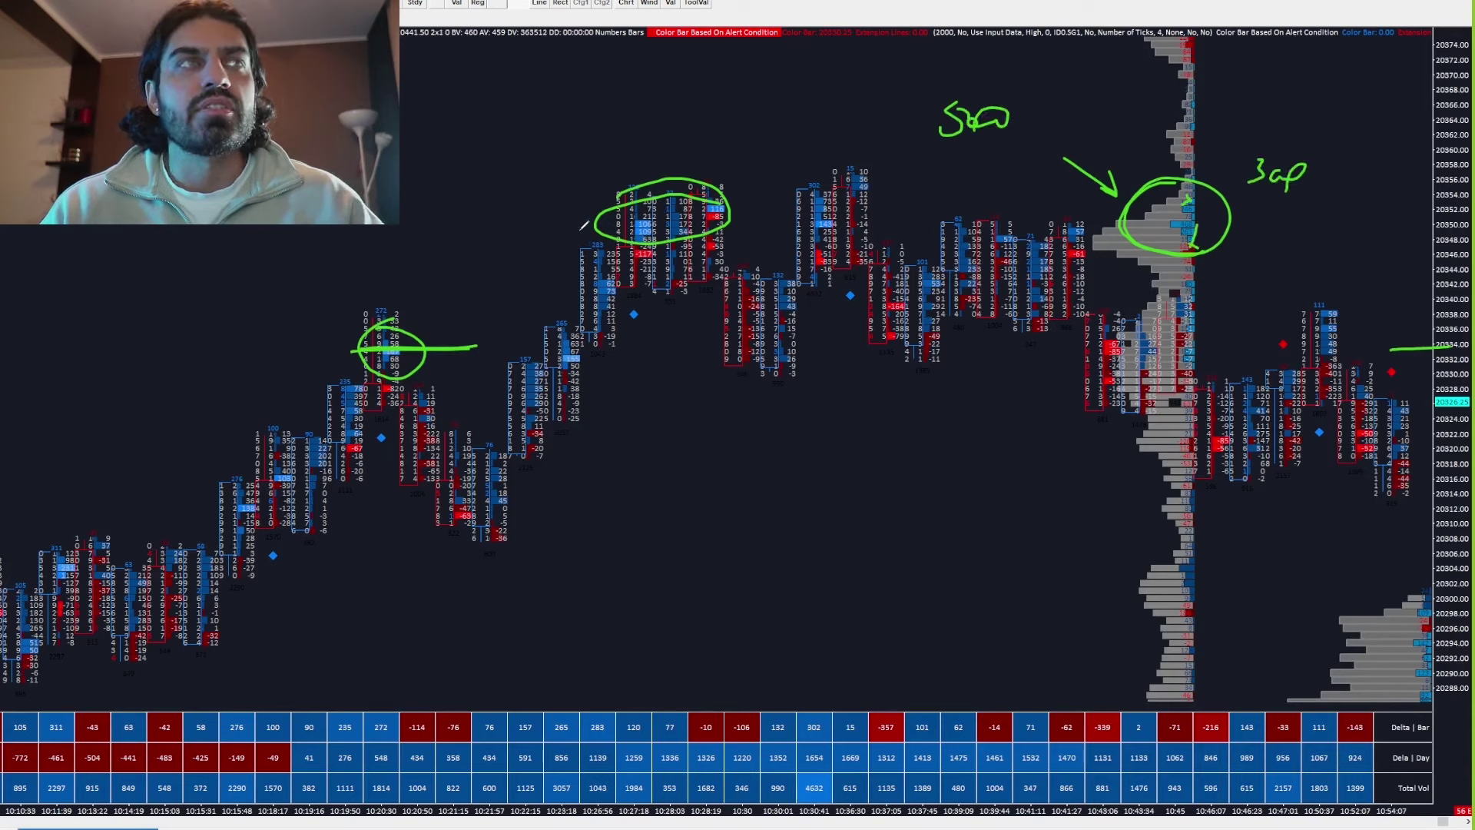
mouse_move(579, 229)
mouse_down()
mouse_move(1156, 228)
mouse_move(662, 221)
mouse_move(1052, 218)
mouse_up()
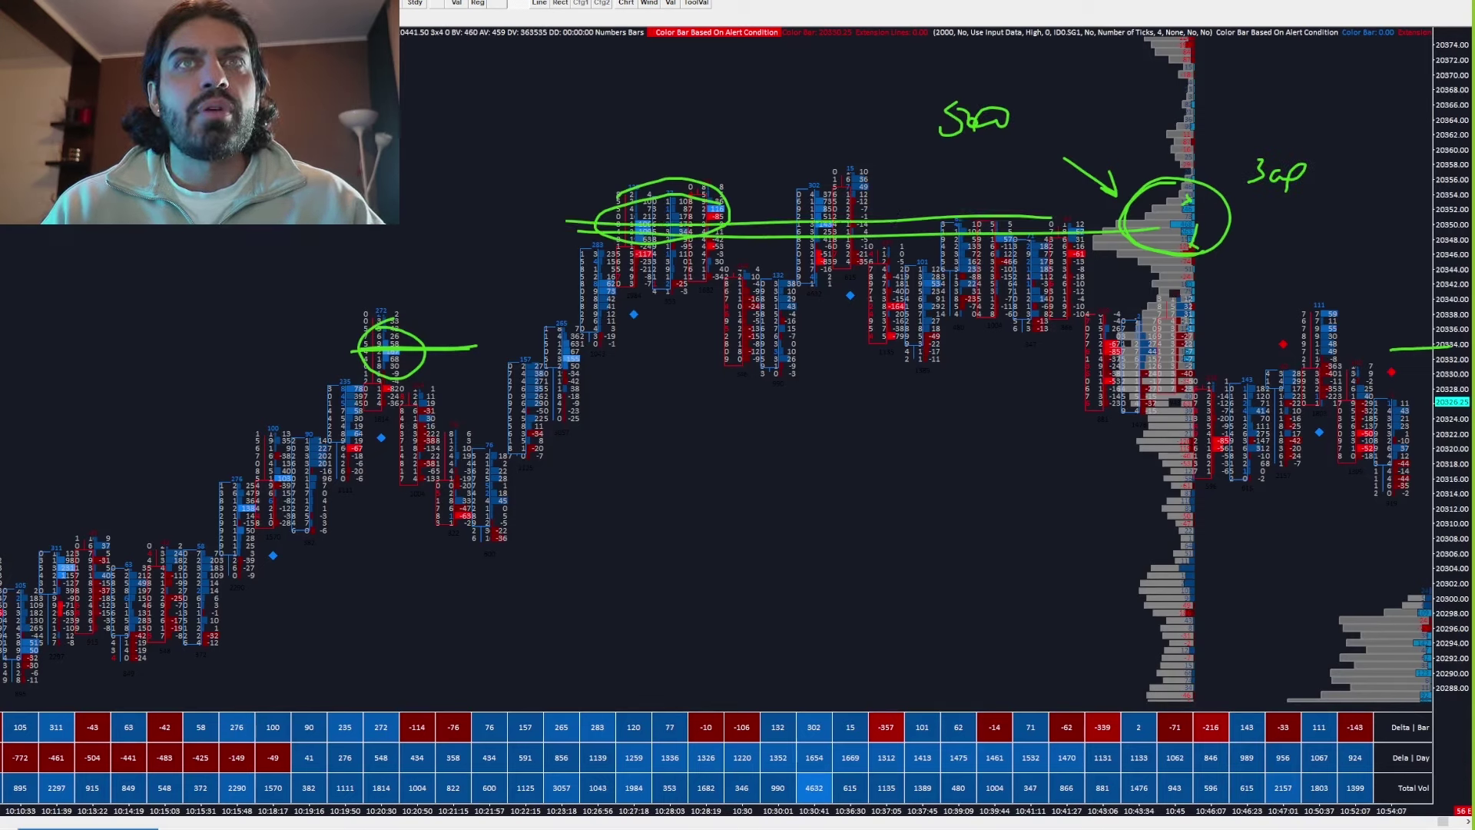